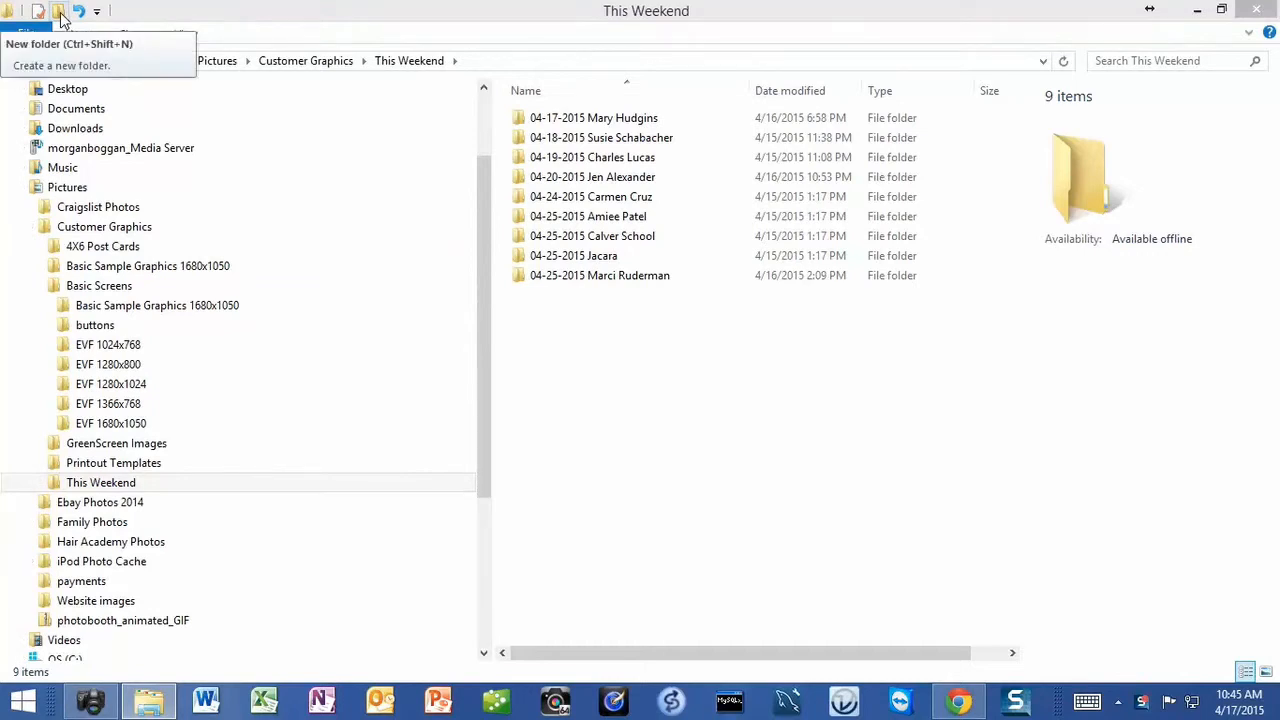
Create a new folder in This Weekend named 04-30-2015 followed by the customer's name.
click(60, 12)
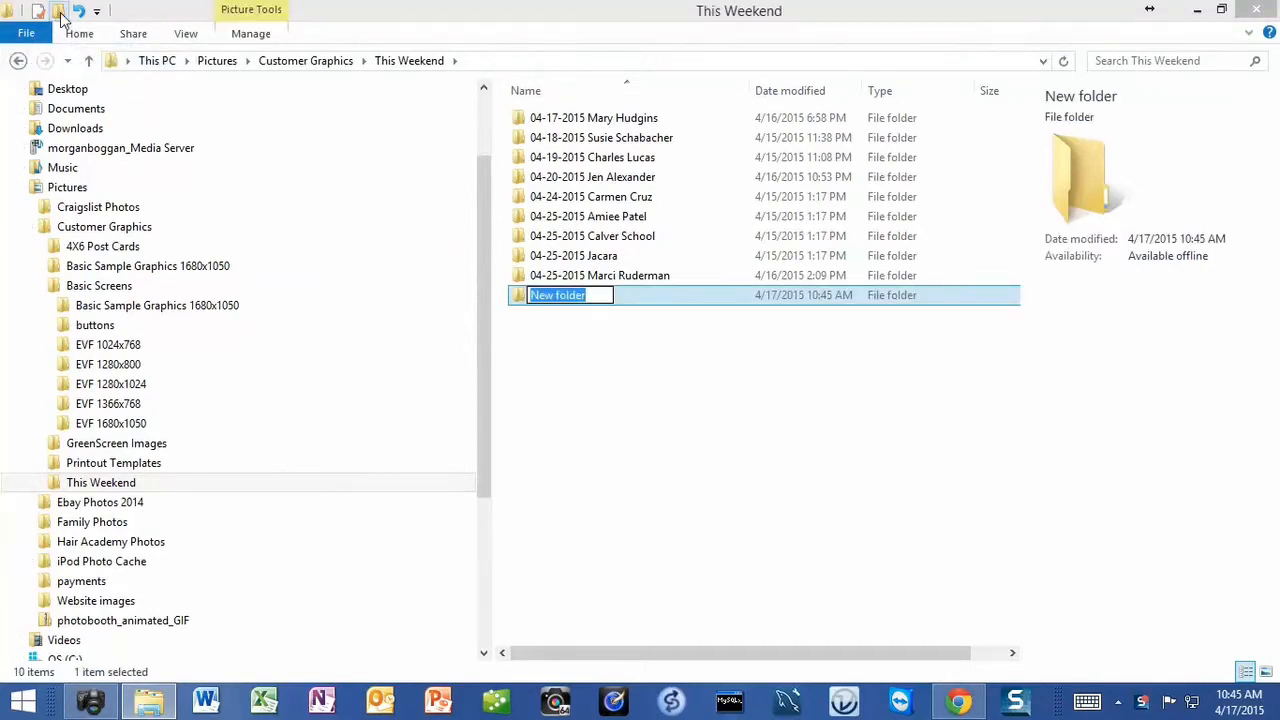
text(04-)
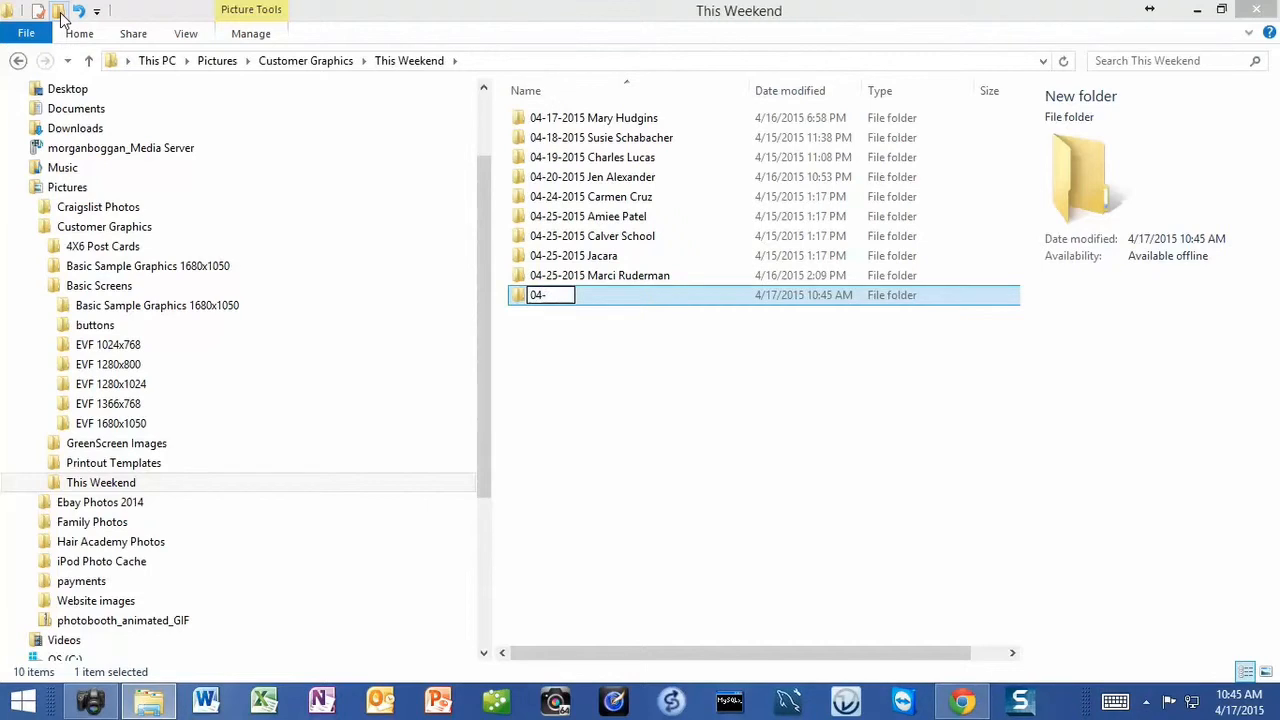
text(30-2015)
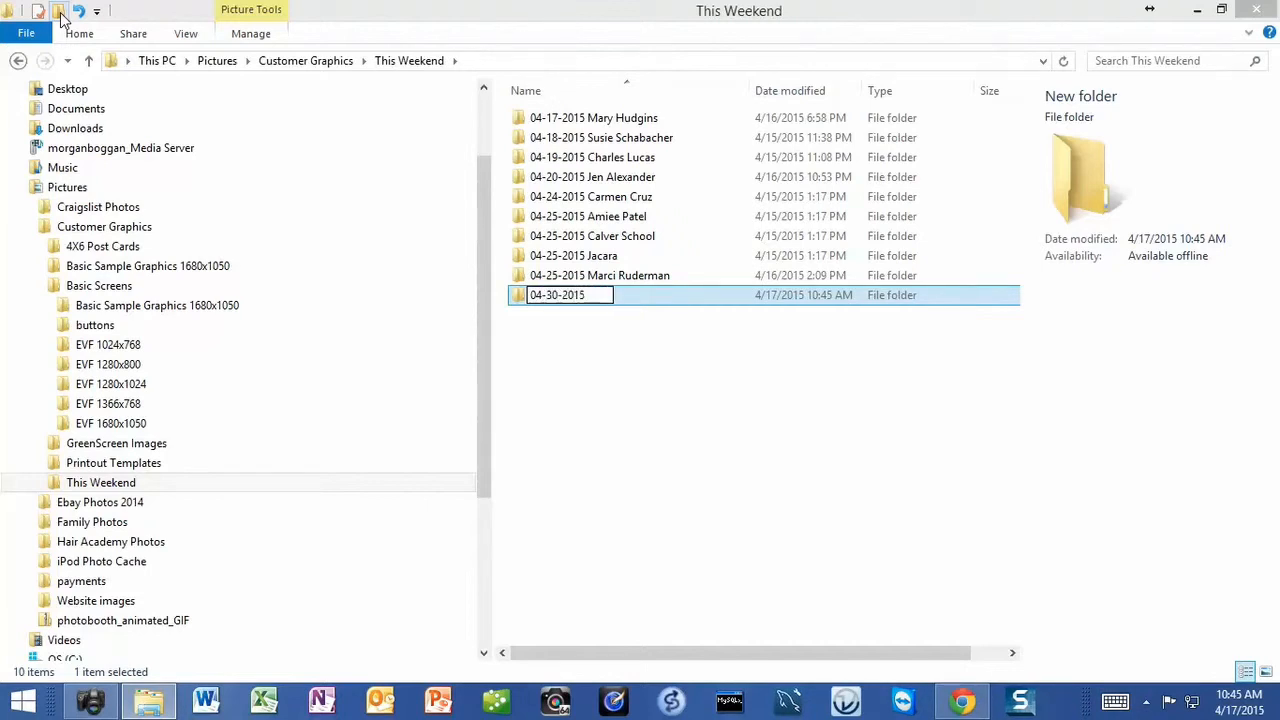
text( Fatom)
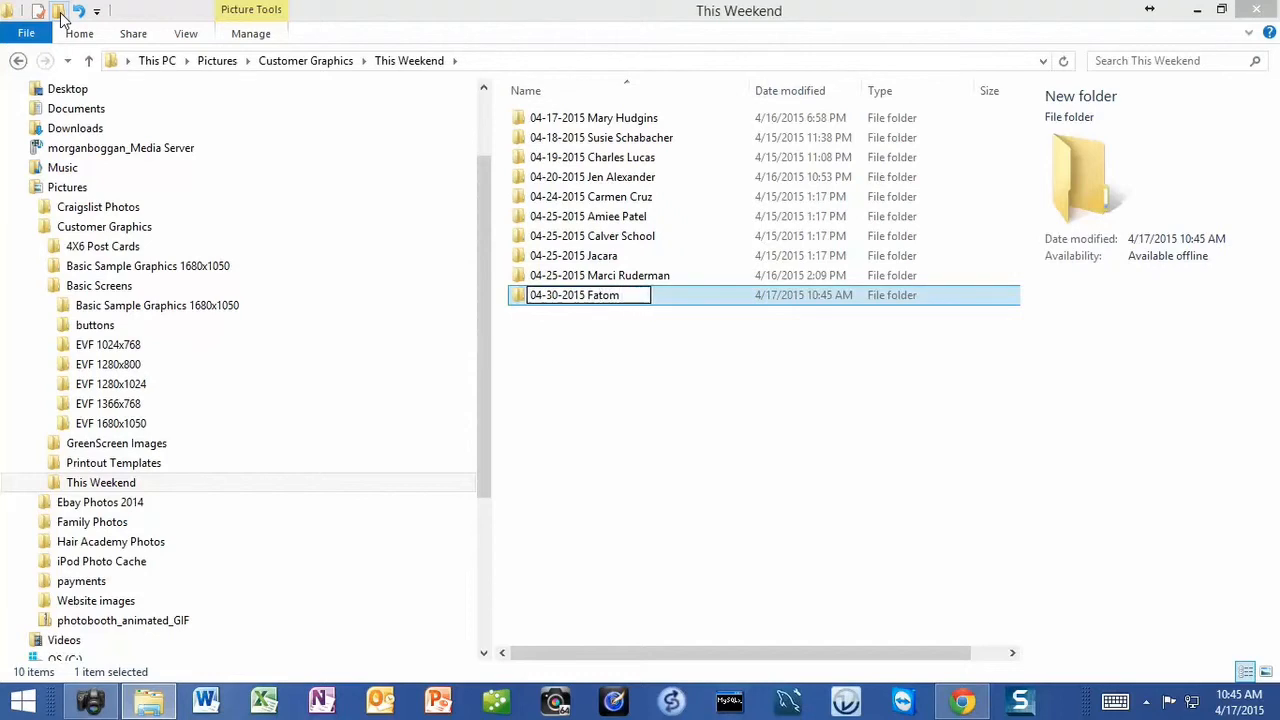
text( Customer)
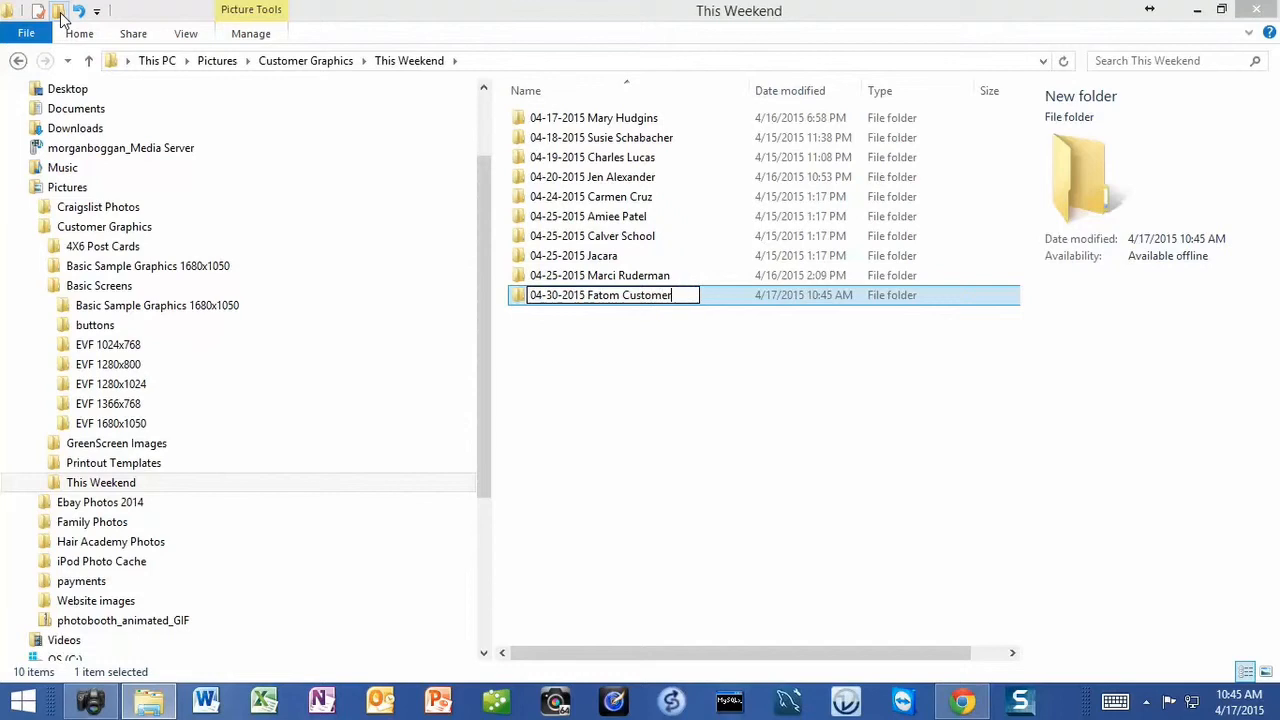
key(Return)
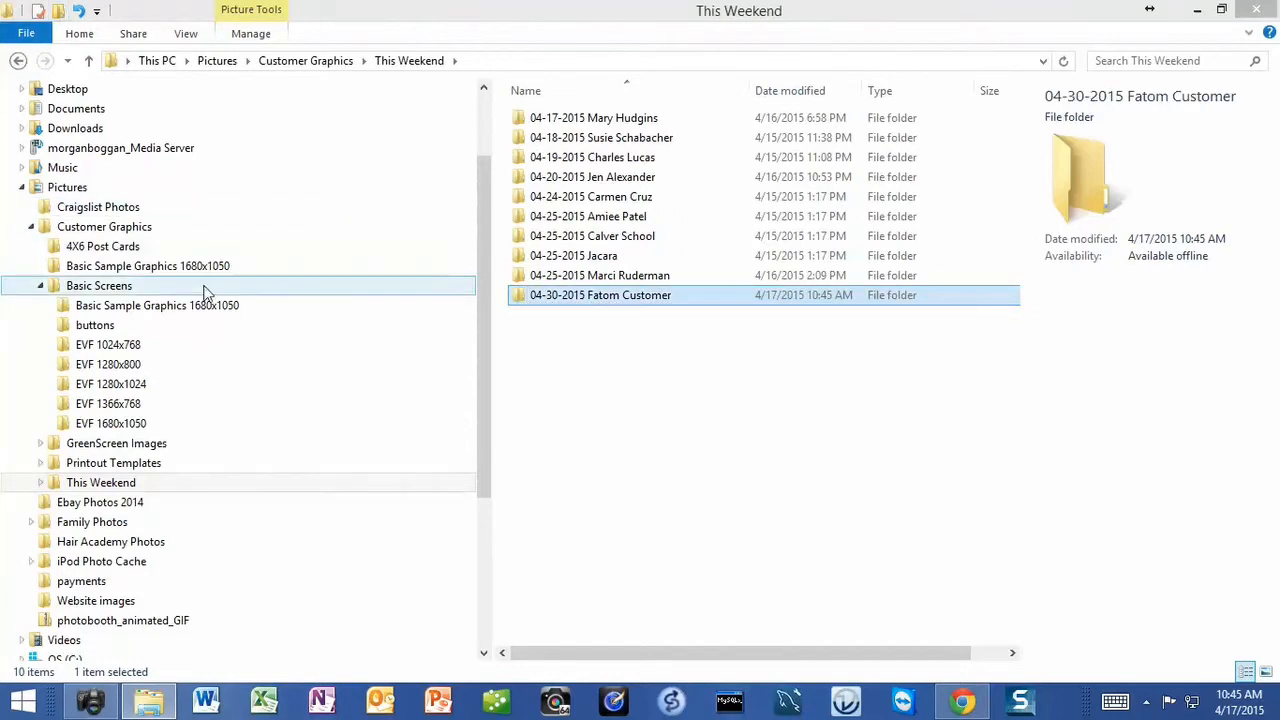
Paste the twelve basic screen images into the new customer folder.
double_click(620, 297)
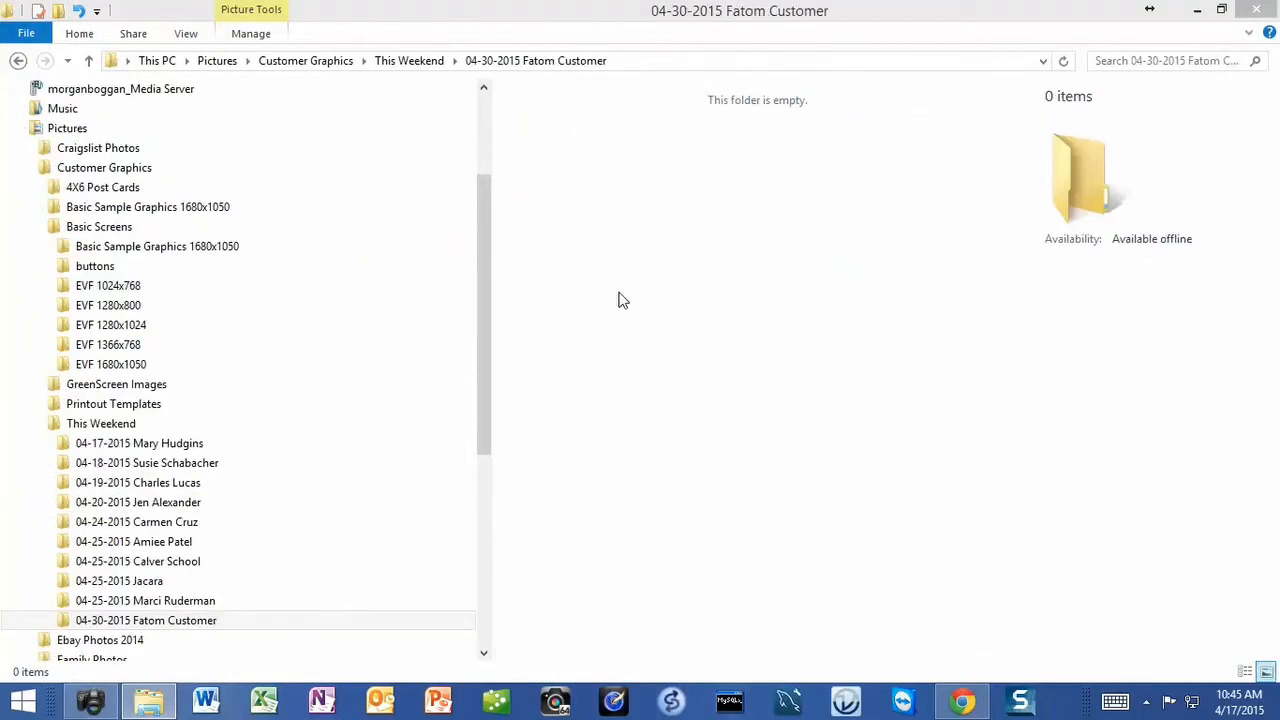
key(ctrl+v)
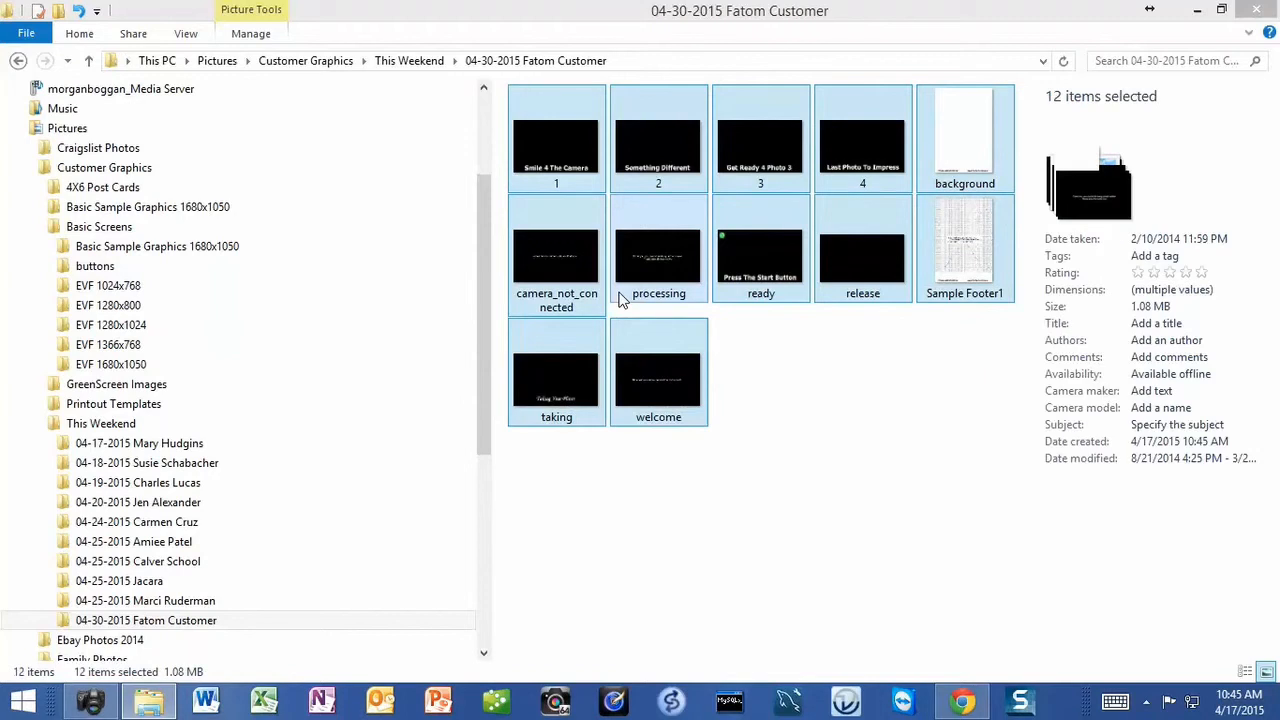
click(821, 402)
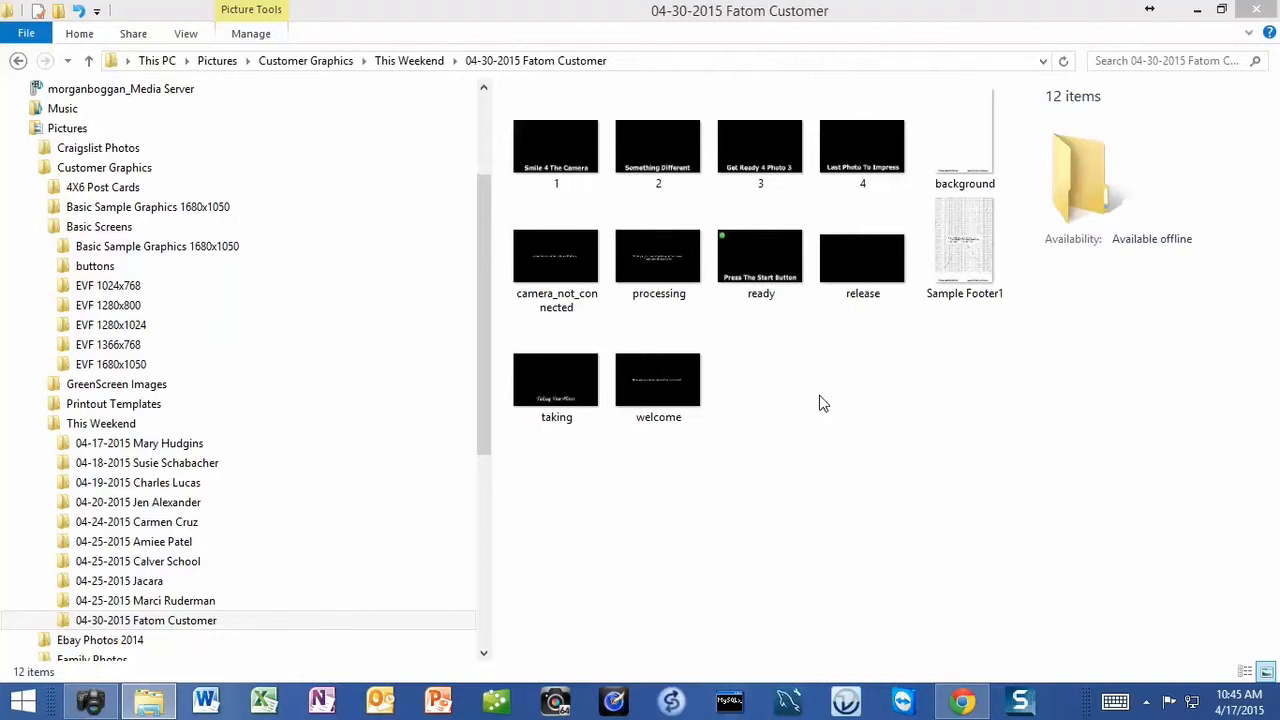
Bring up the Open with program list for the release image.
click(872, 274)
right_click(872, 274)
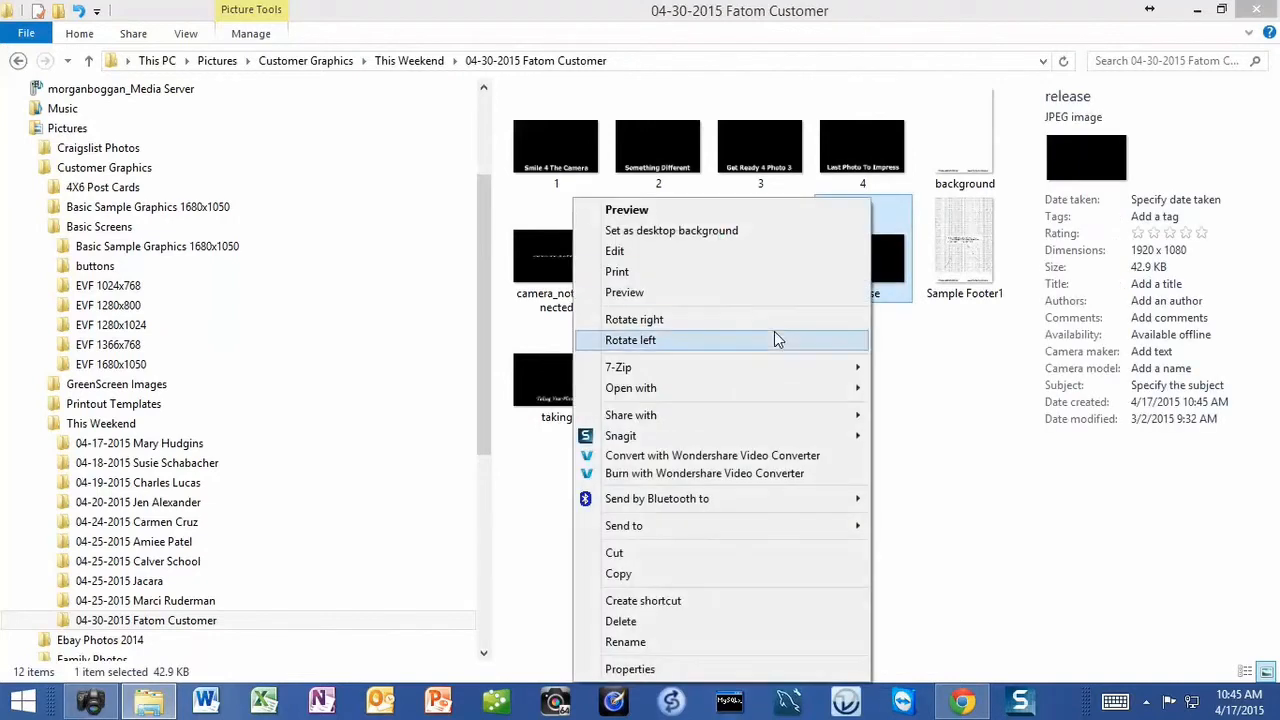
mouse_move(807, 386)
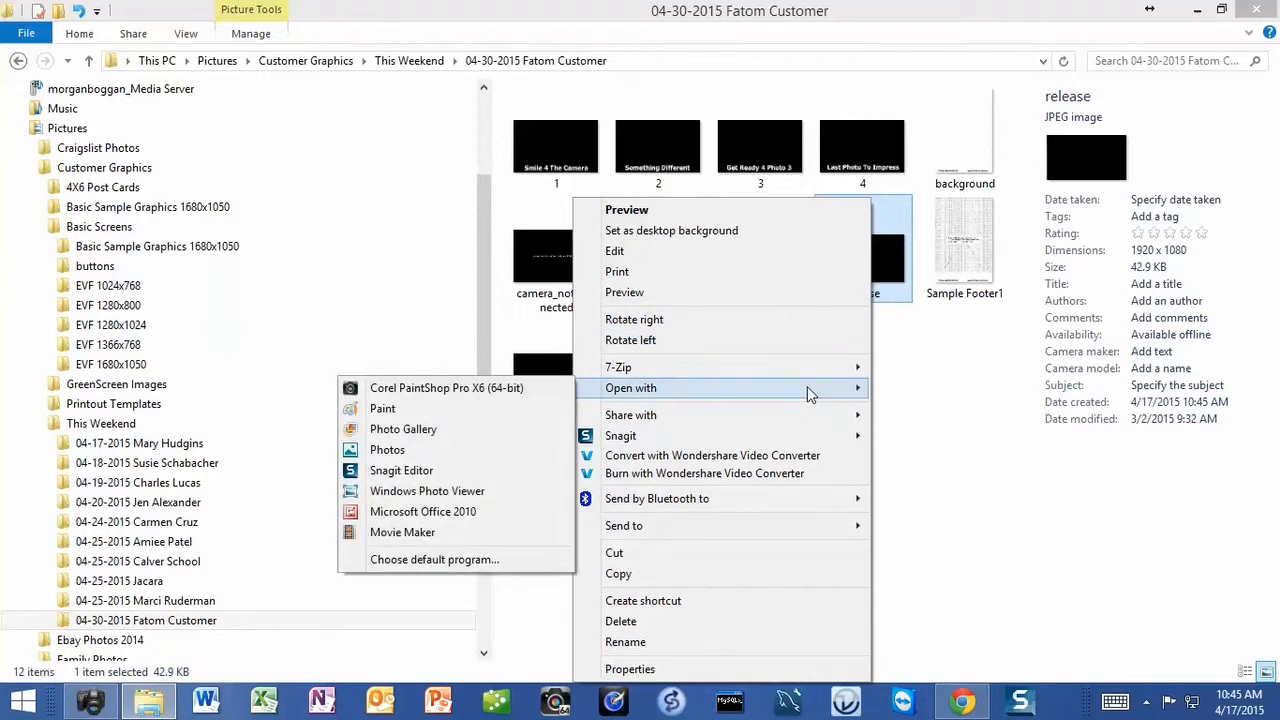
Open release in Corel PaintShop Pro X6 from the Open with menu.
click(493, 390)
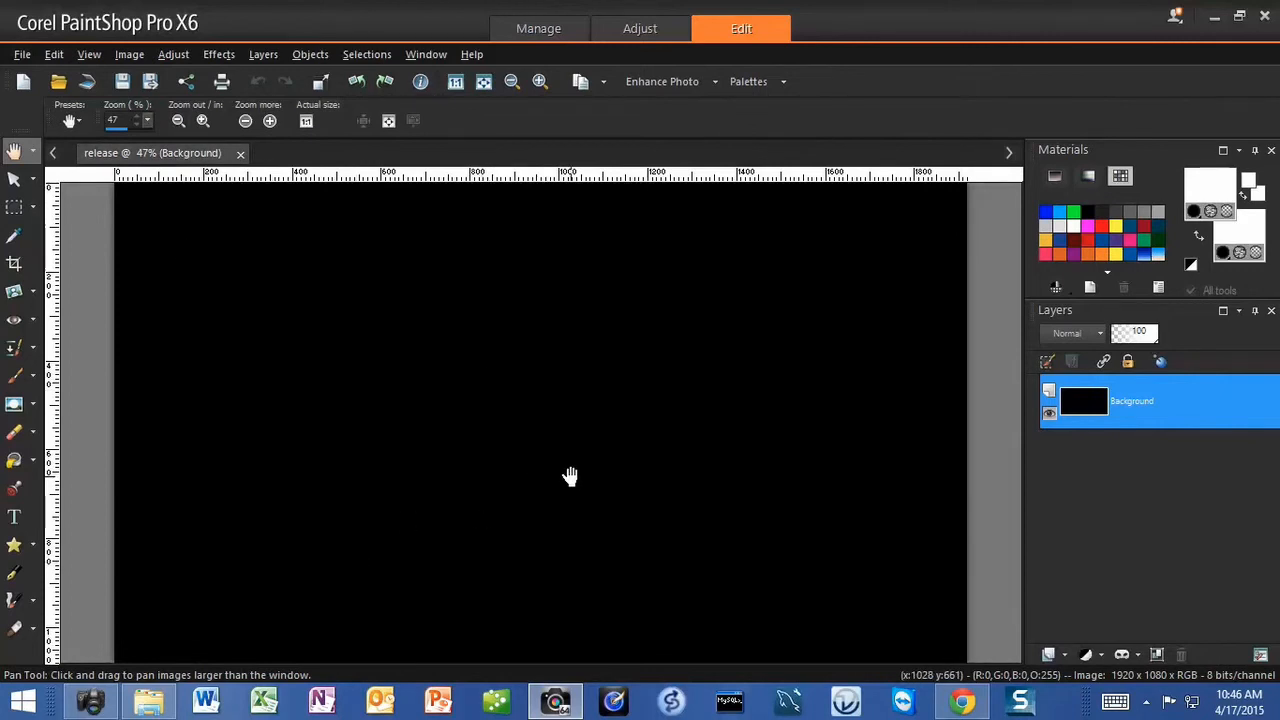
Make magenta the foreground colour in the Materials palette.
click(15, 238)
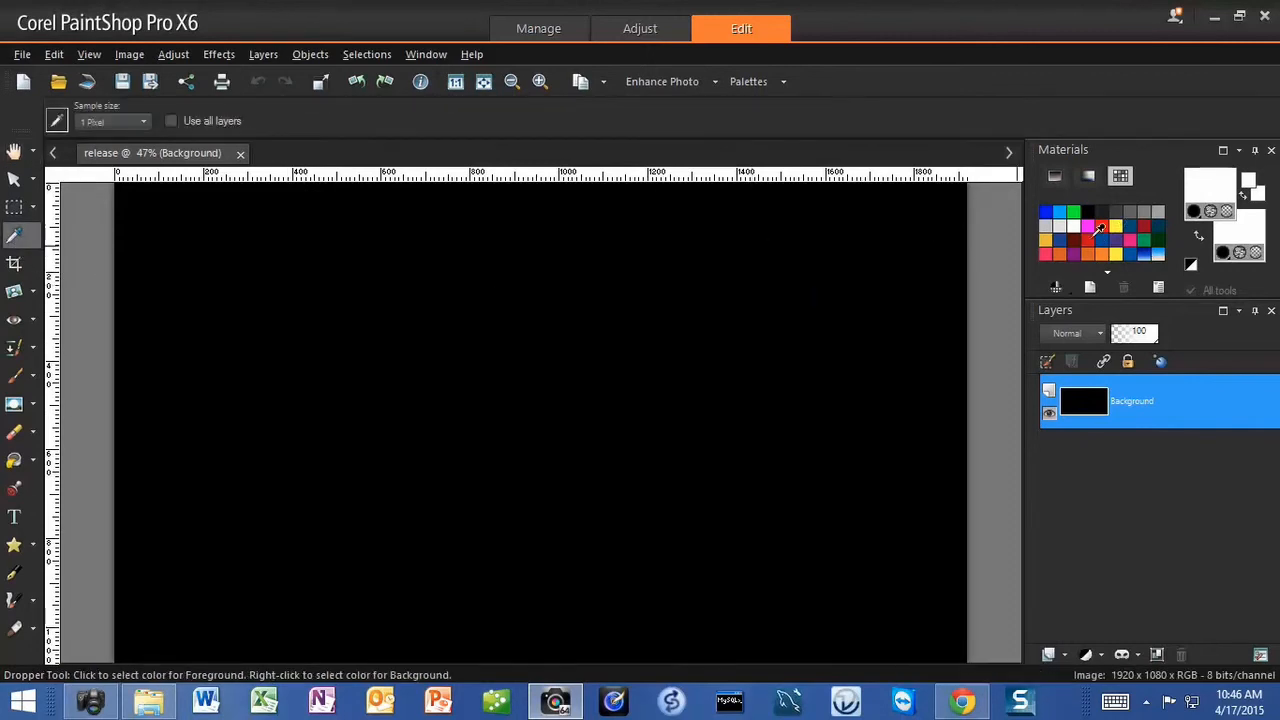
click(1088, 225)
click(1198, 236)
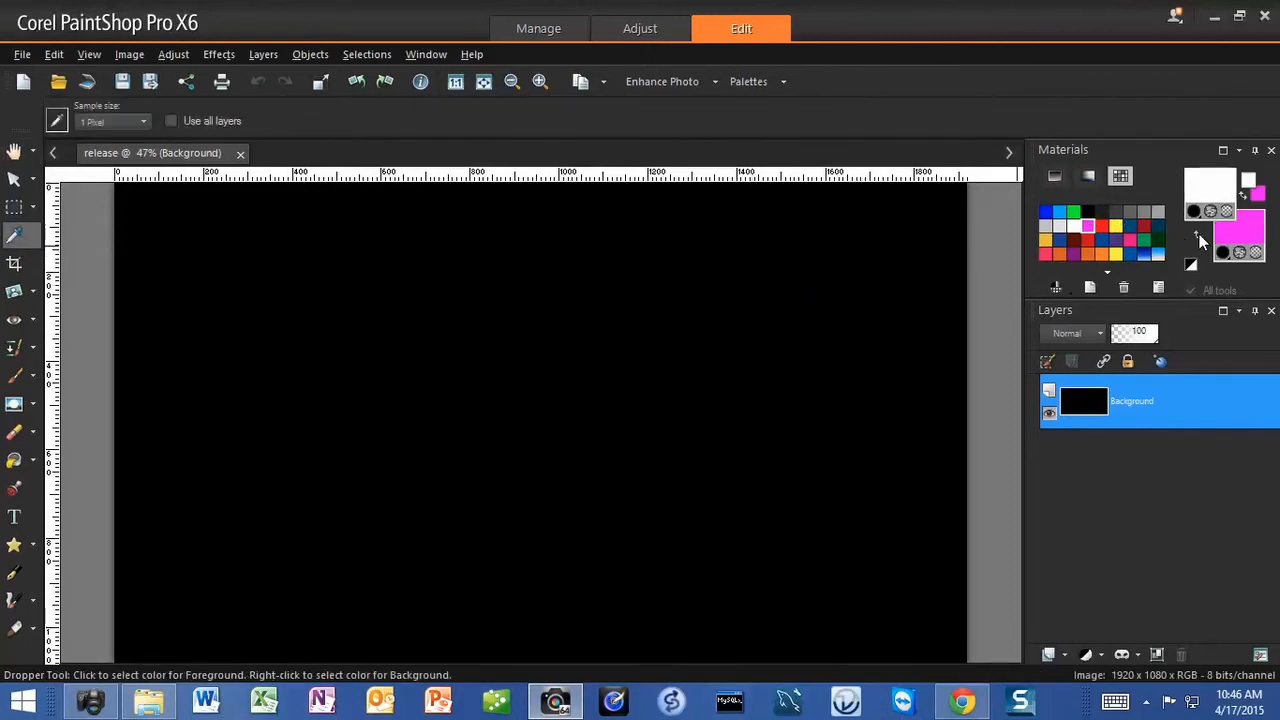
click(1090, 226)
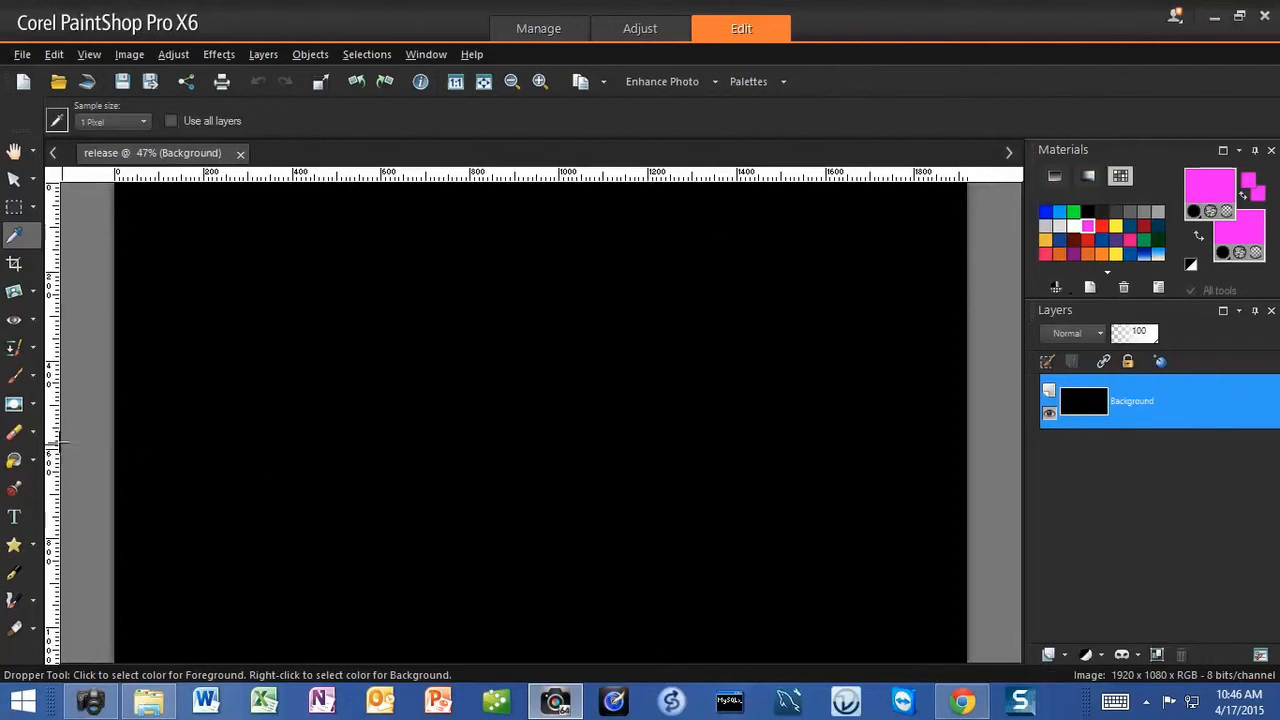
Flood fill the black release canvas with magenta.
click(14, 178)
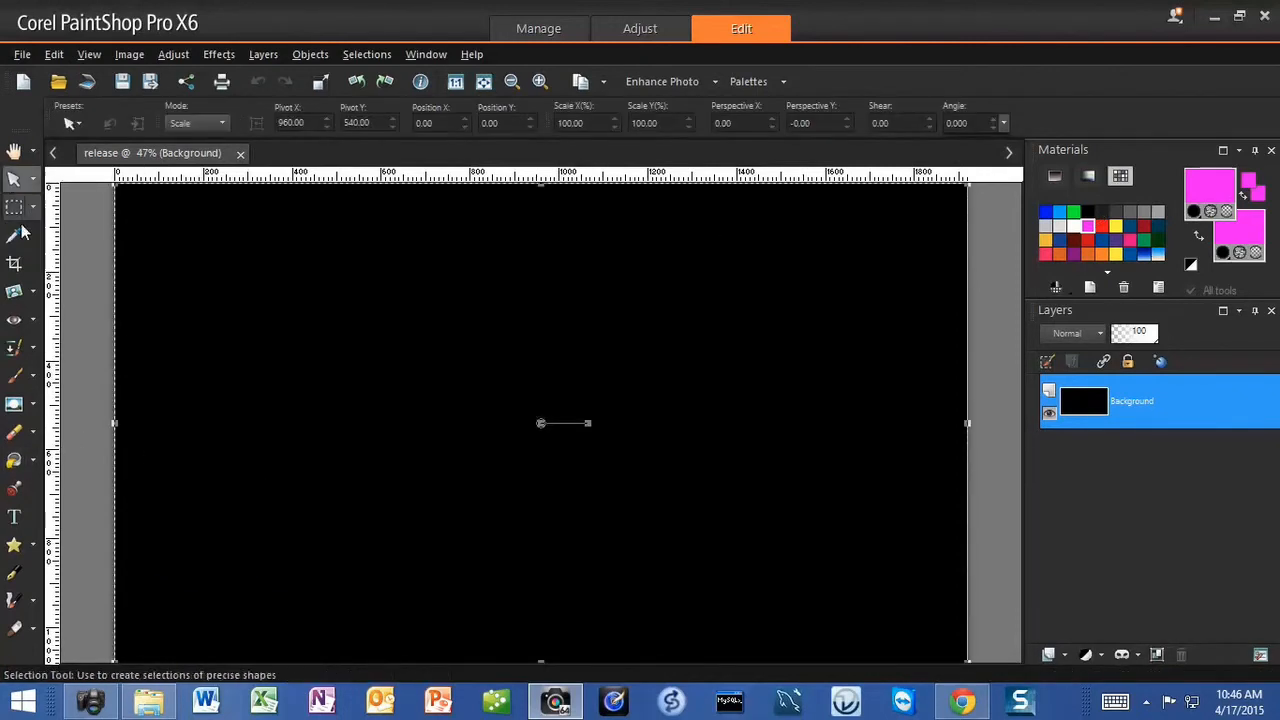
click(34, 462)
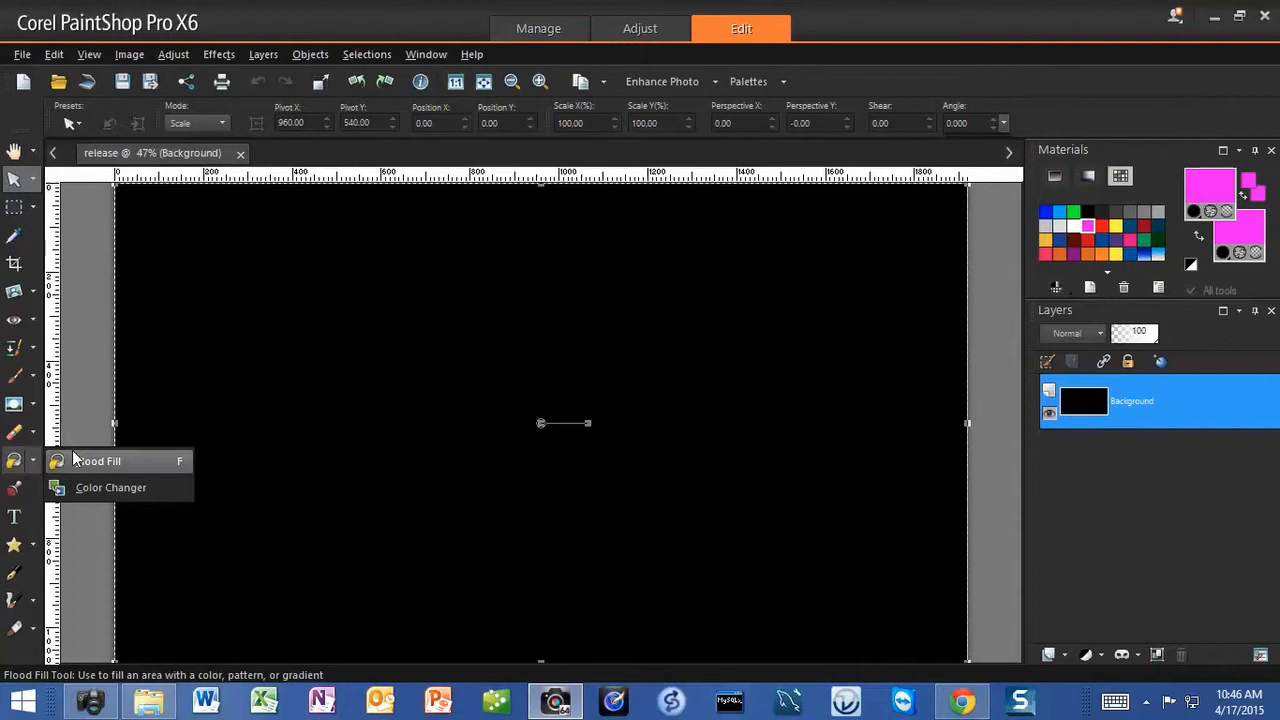
click(100, 462)
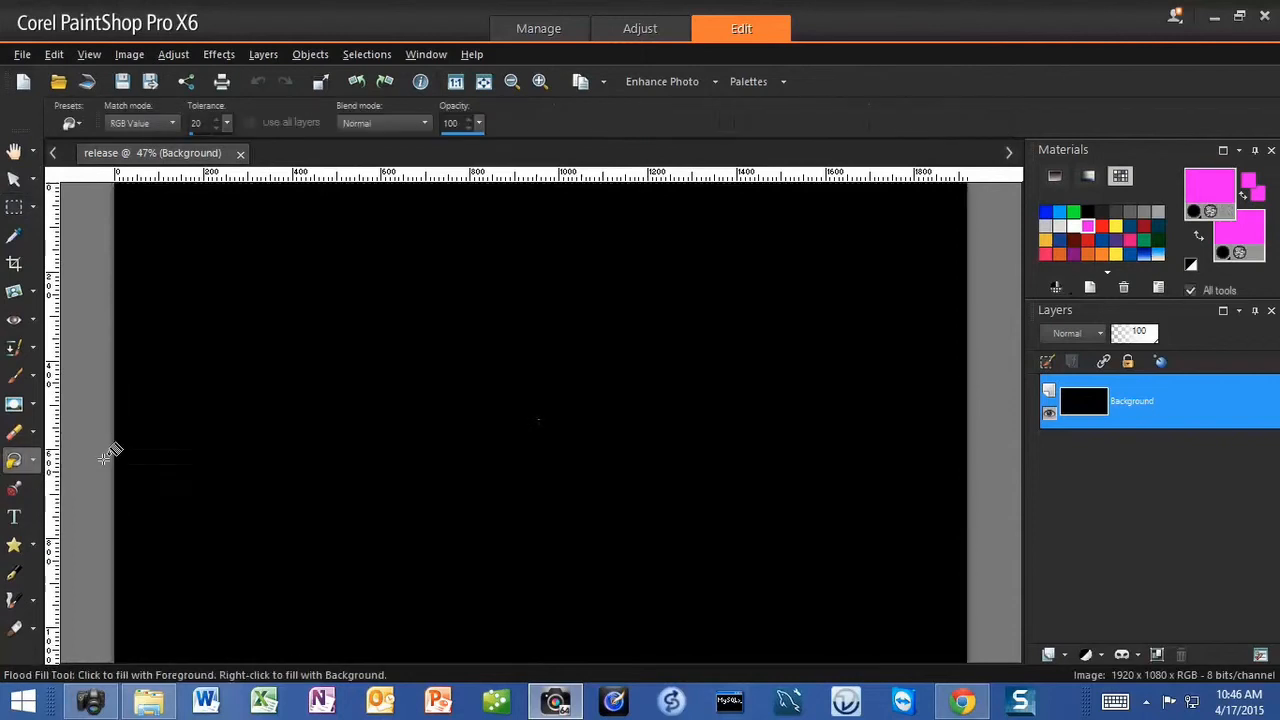
click(250, 459)
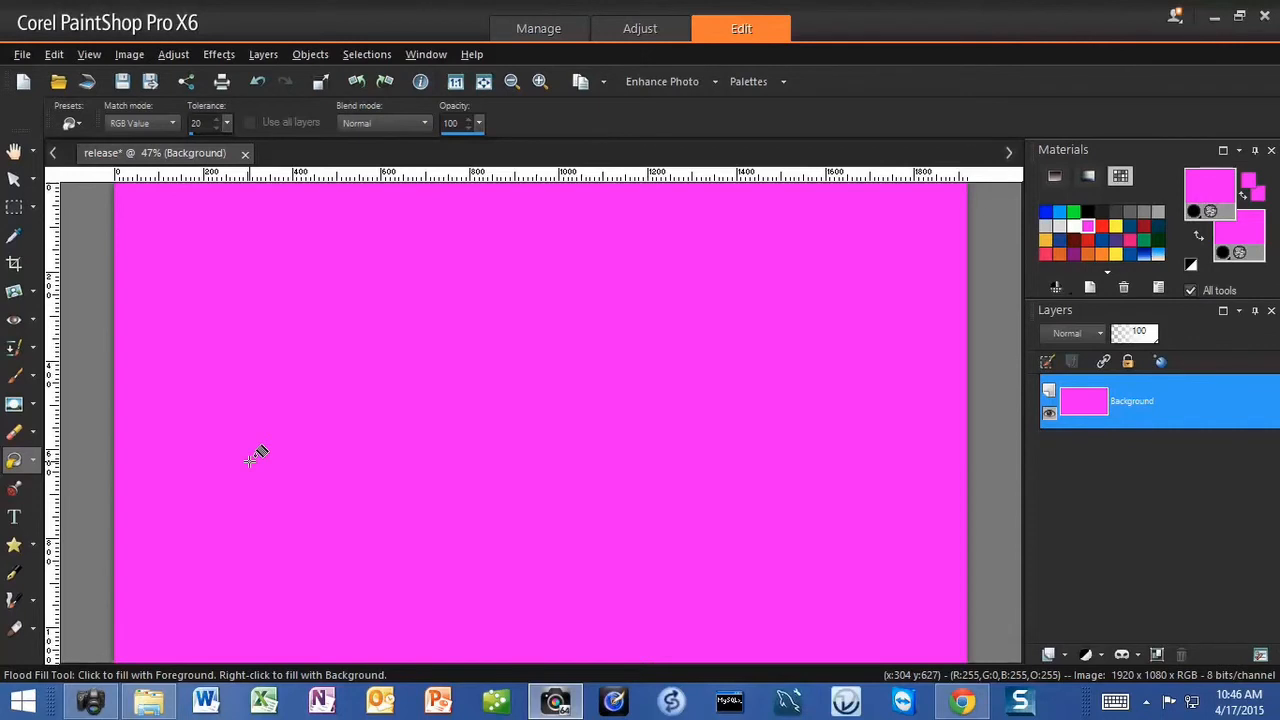
click(14, 179)
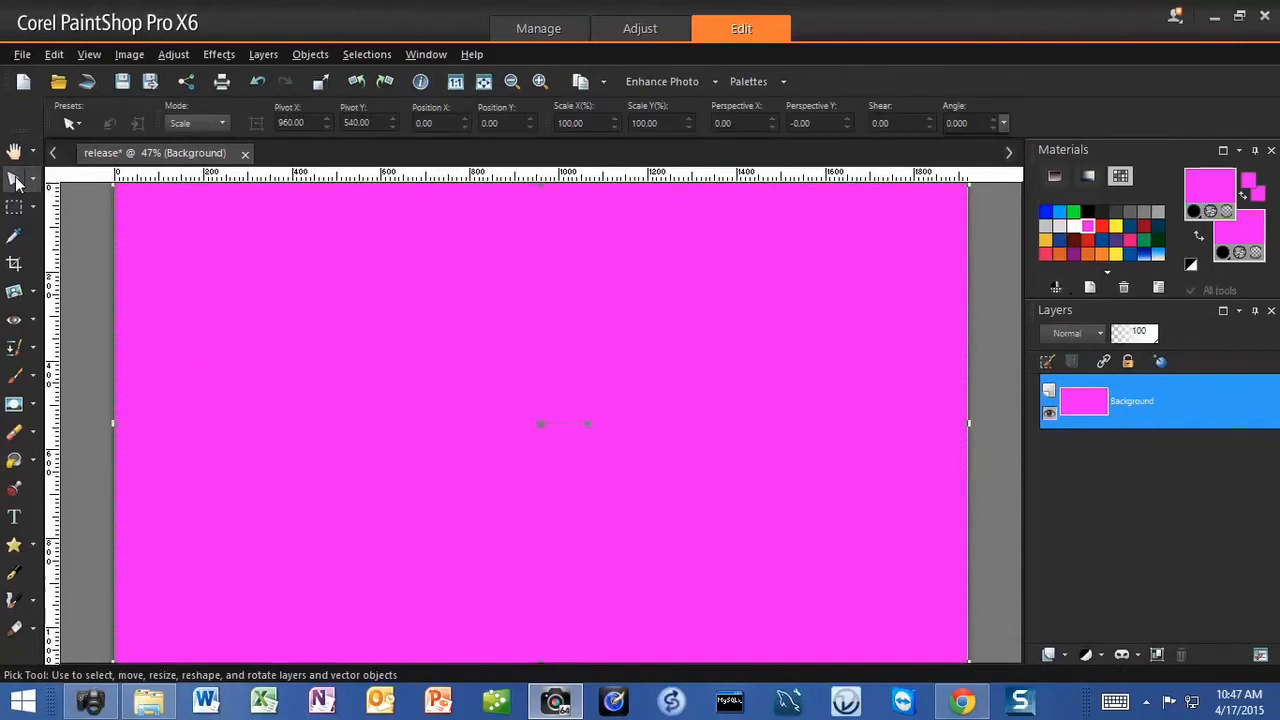
click(63, 89)
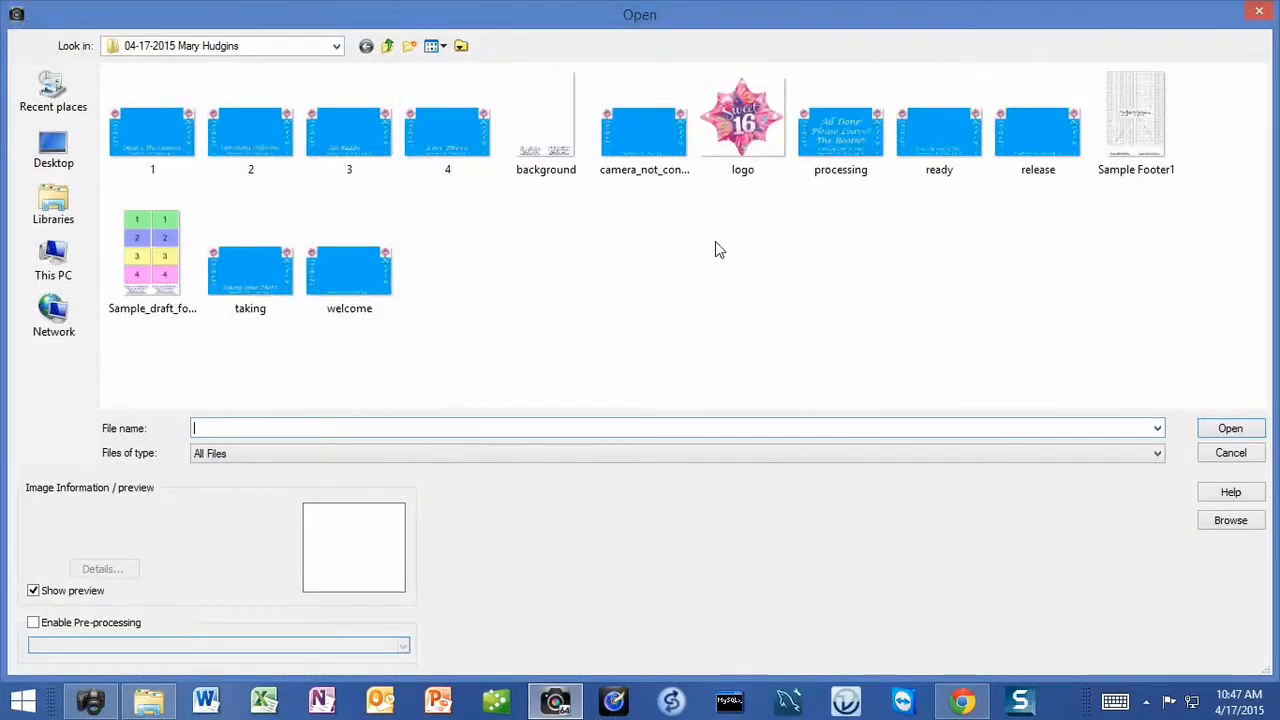
Open the Sweet 16 logo from the 04-17-2015 folder and resize it to 250x250 pixels.
click(745, 145)
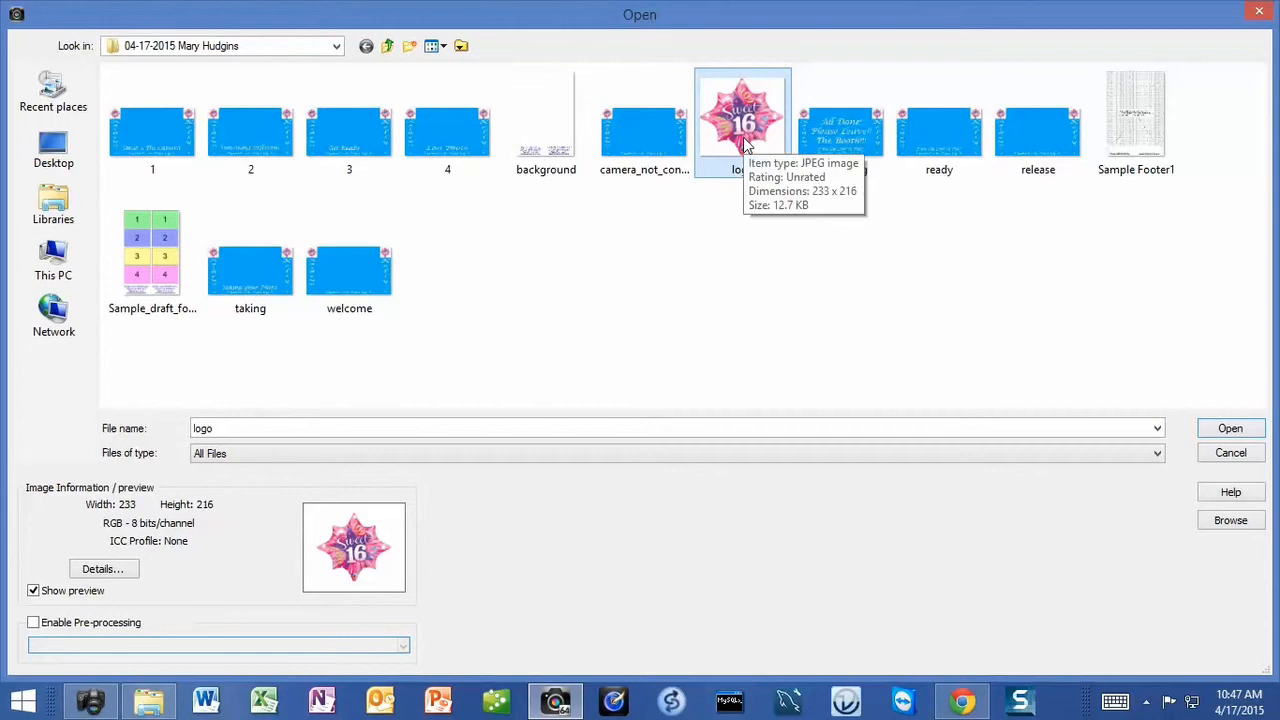
double_click(745, 145)
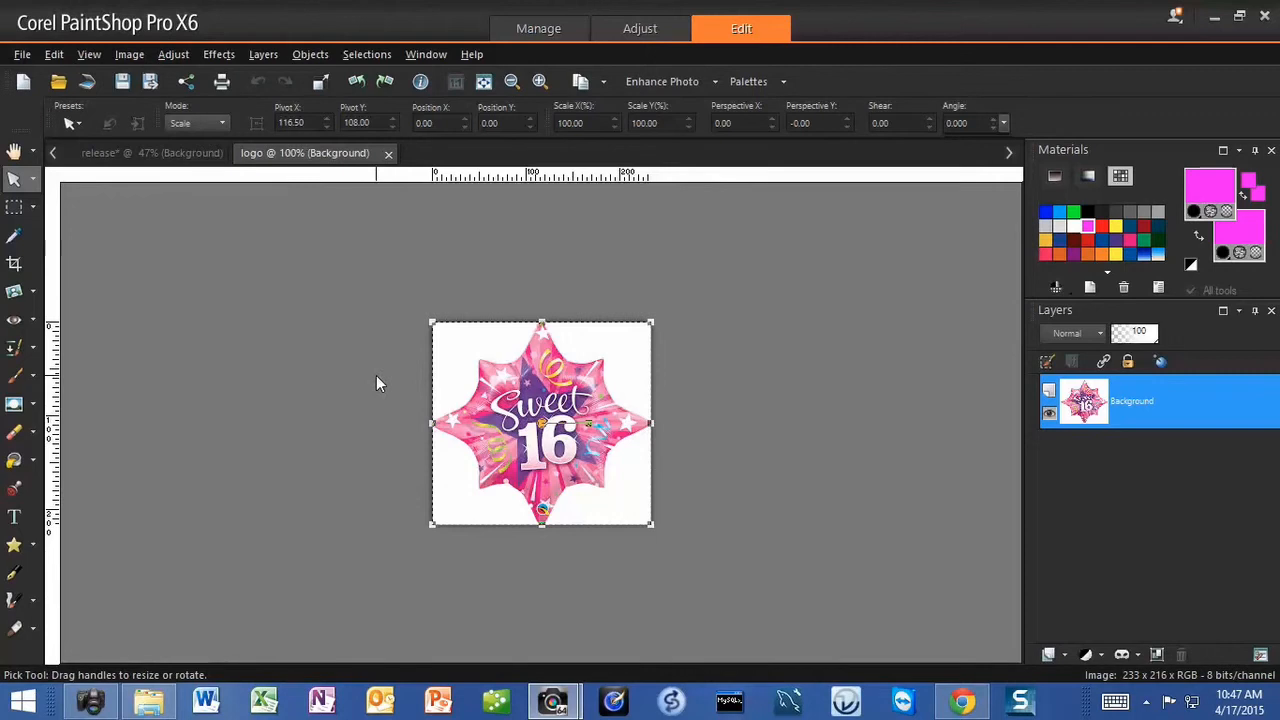
click(128, 56)
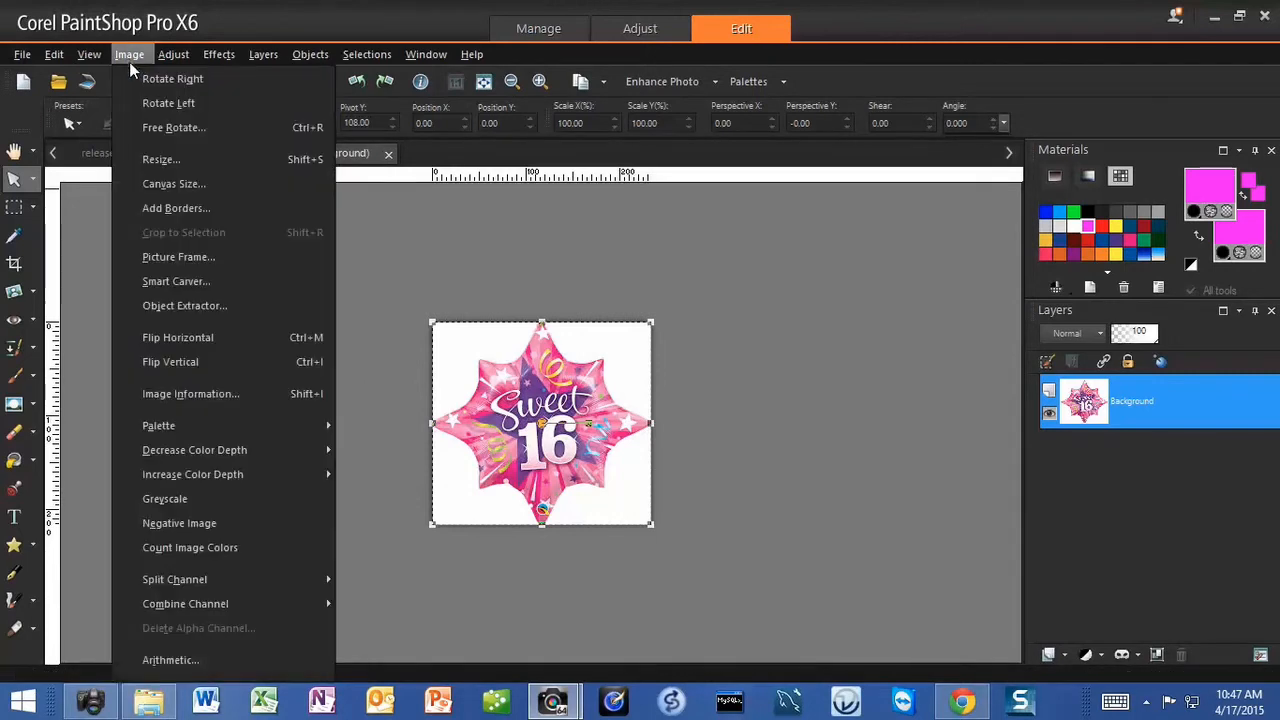
click(229, 164)
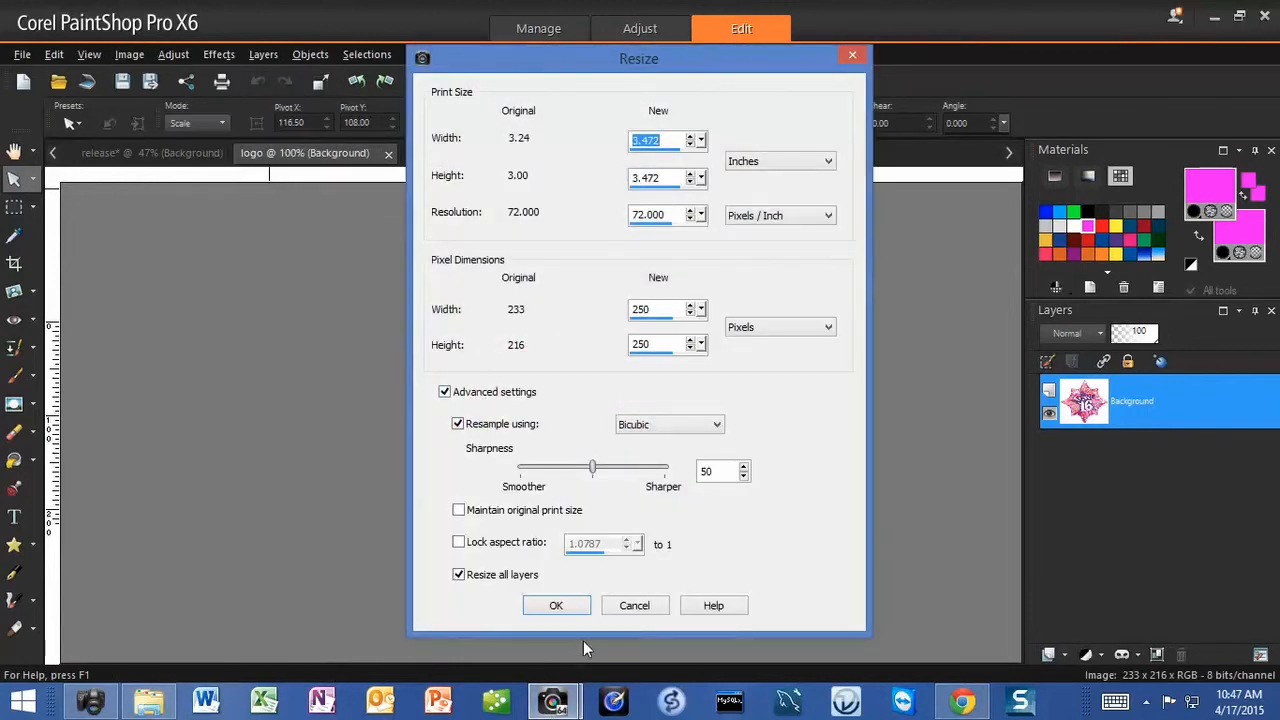
click(556, 605)
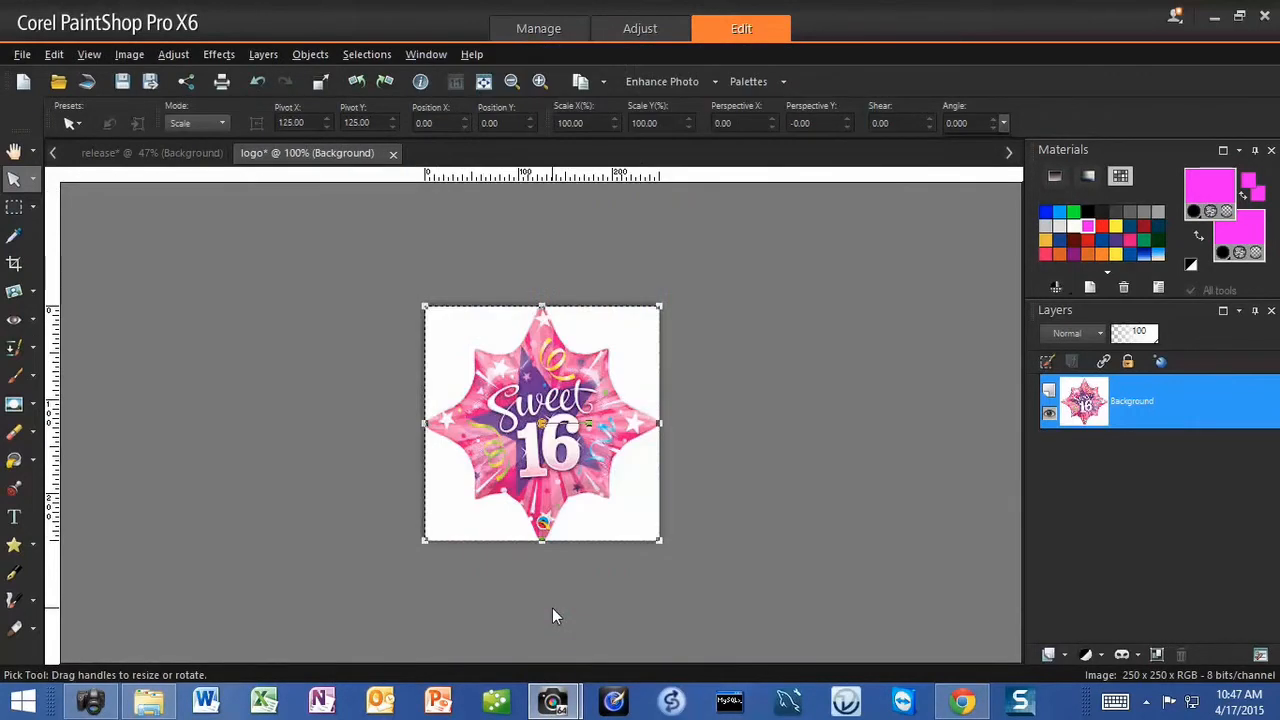
Copy the whole resized logo and return to the magenta release image.
key(ctrl)
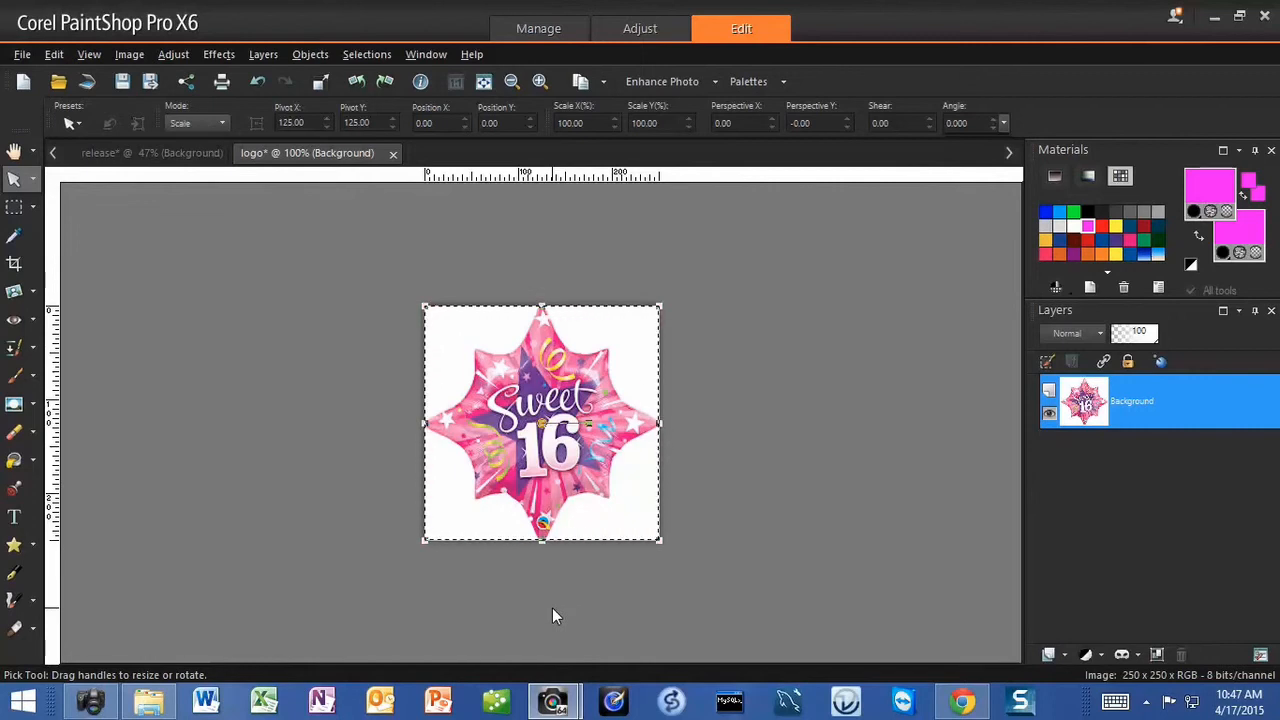
key(ctrl+c)
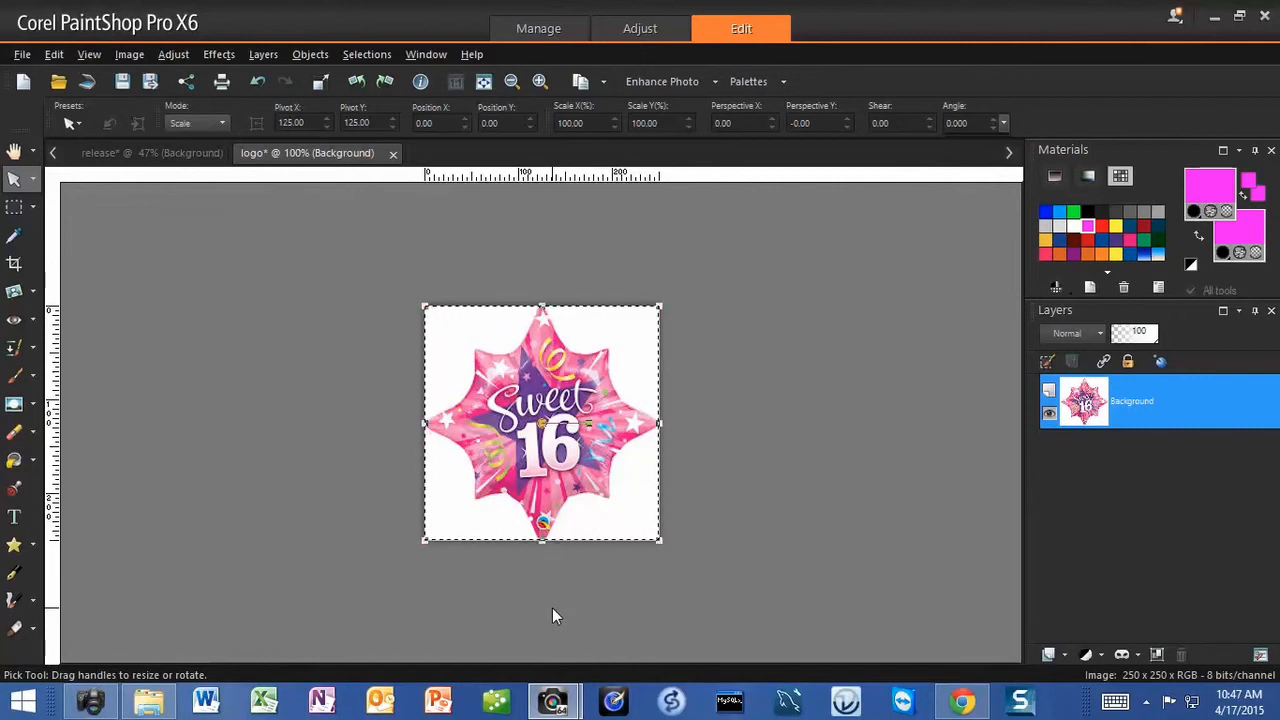
click(188, 155)
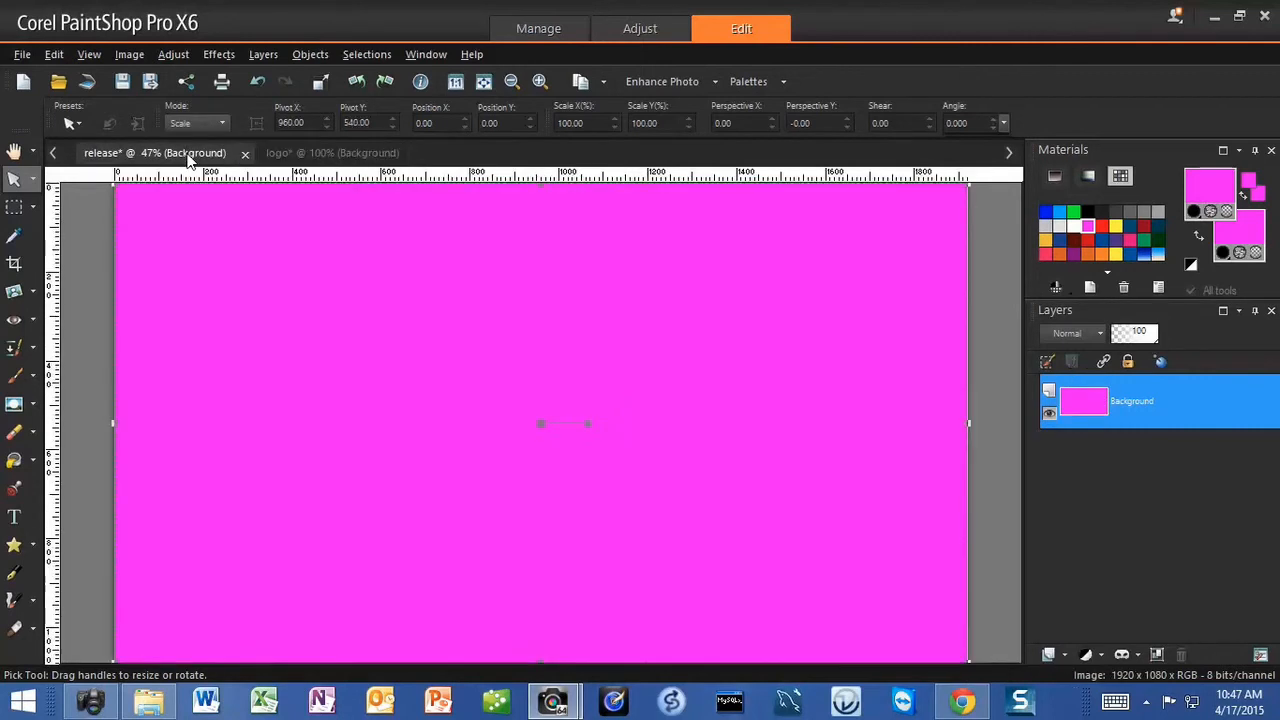
Paste the Sweet 16 logo as new selections into the top-left and top-right corners.
key(ctrl)
key(ctrl+e)
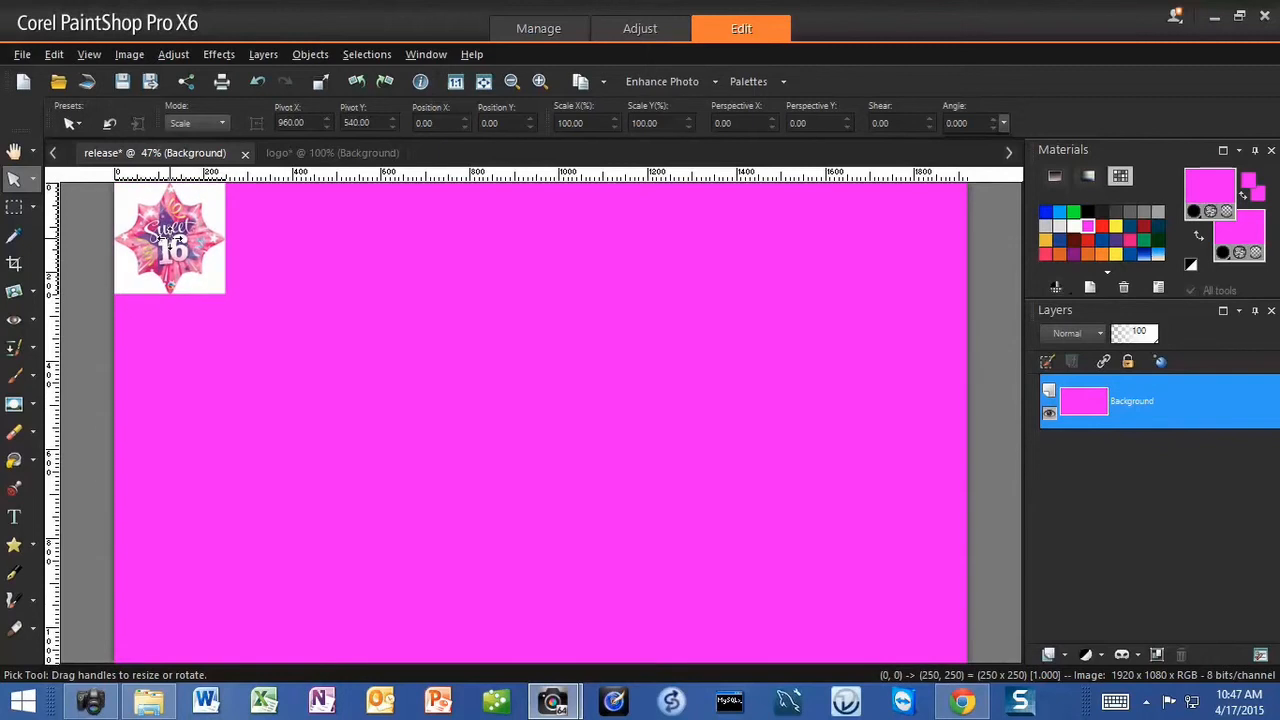
click(171, 240)
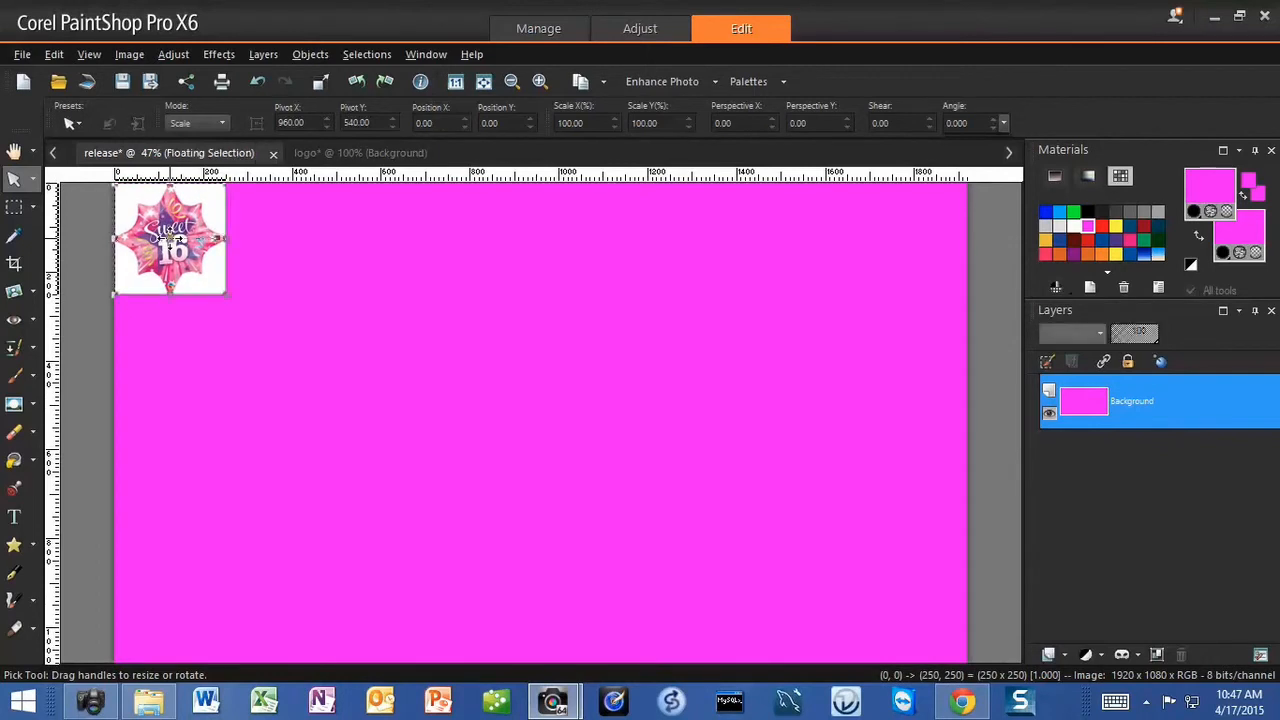
key(ctrl+e)
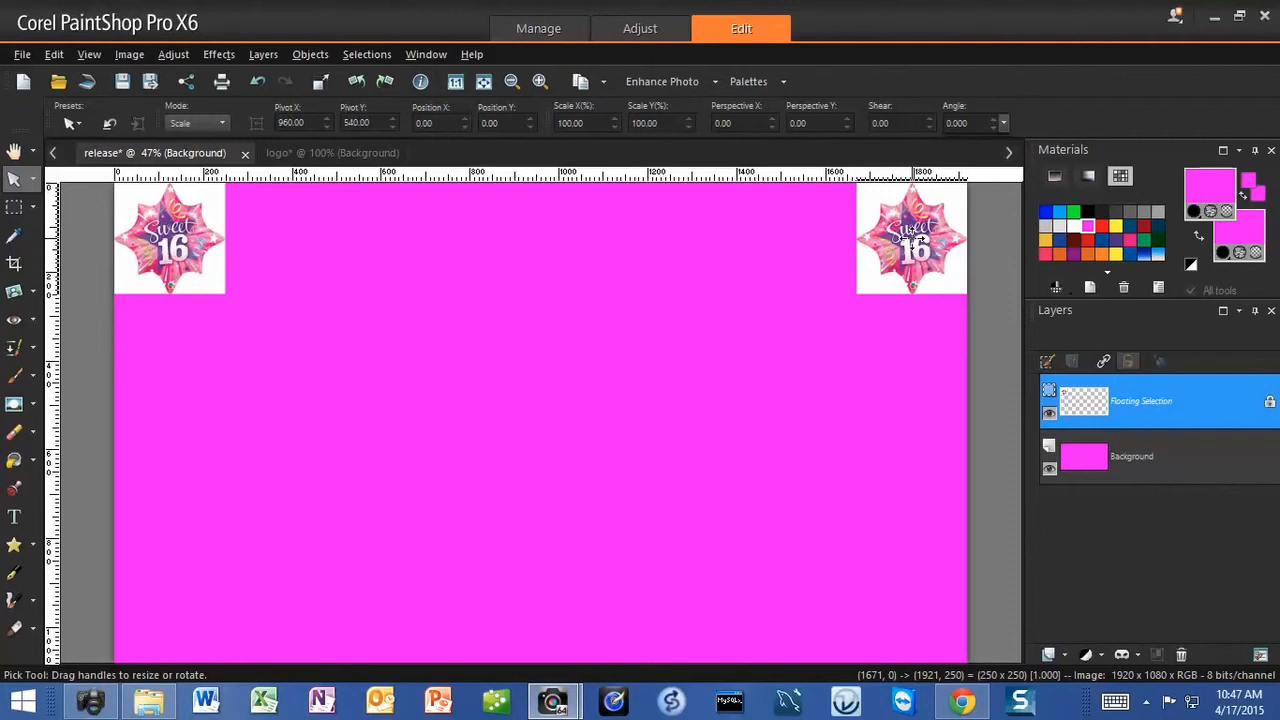
click(913, 240)
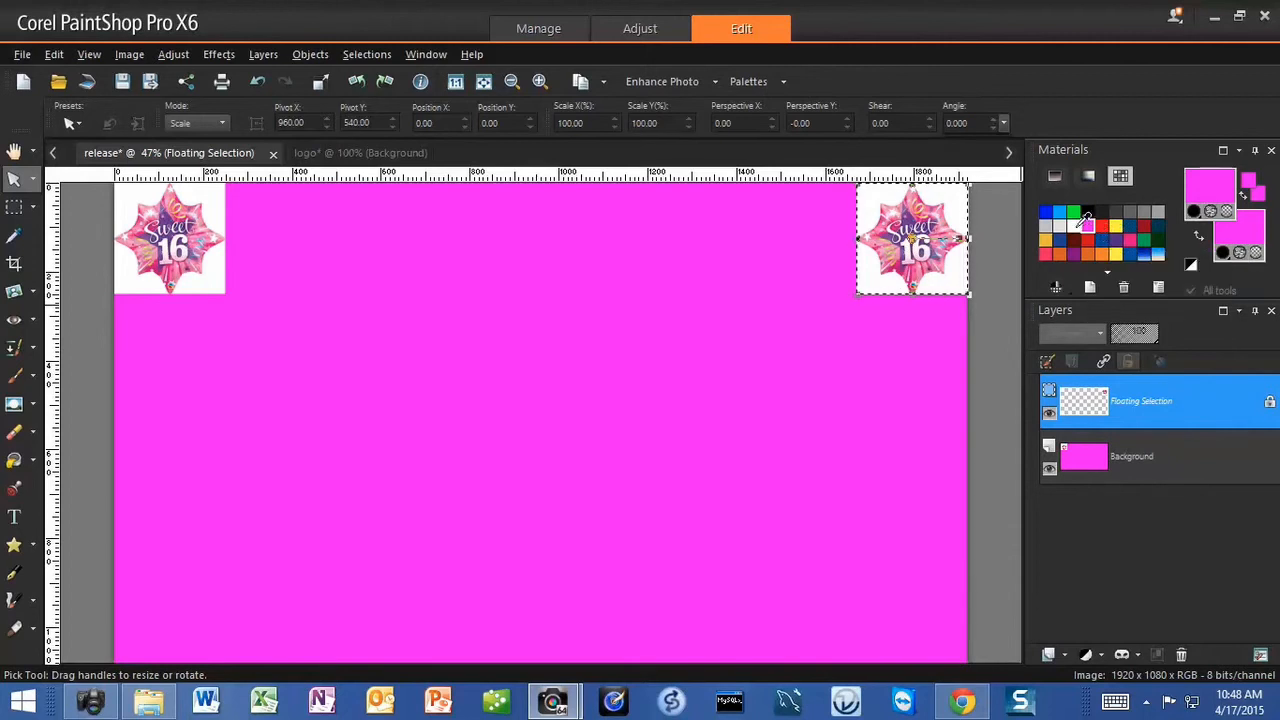
Make white the foreground painting colour.
click(1075, 225)
click(1199, 238)
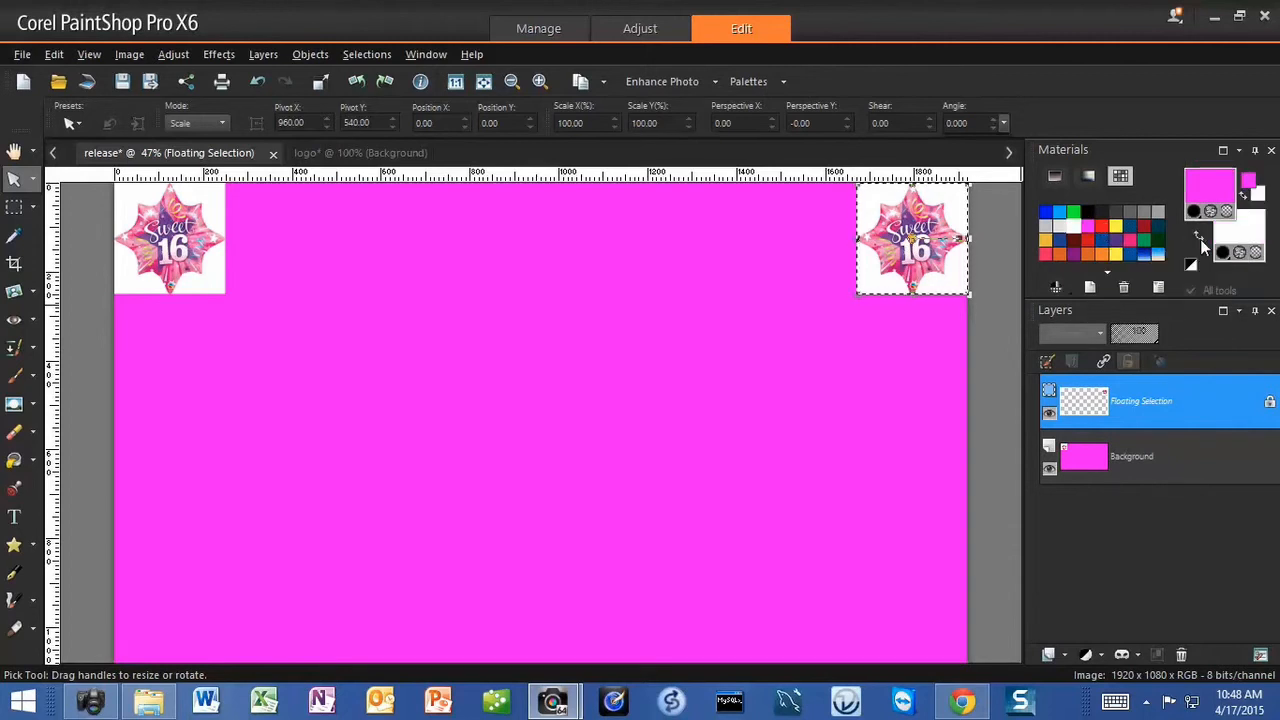
click(1079, 225)
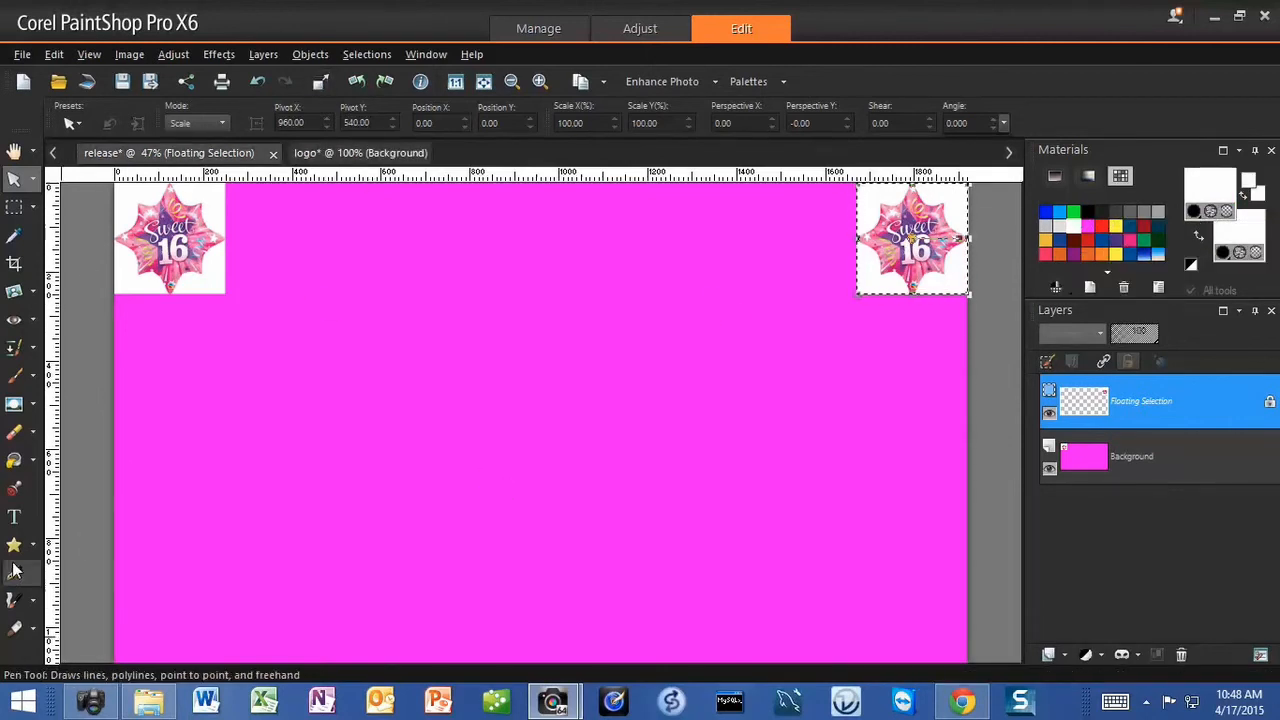
Type "Kelly's" in vertical Lucida Calligraphy text just below the top-left logo.
click(14, 517)
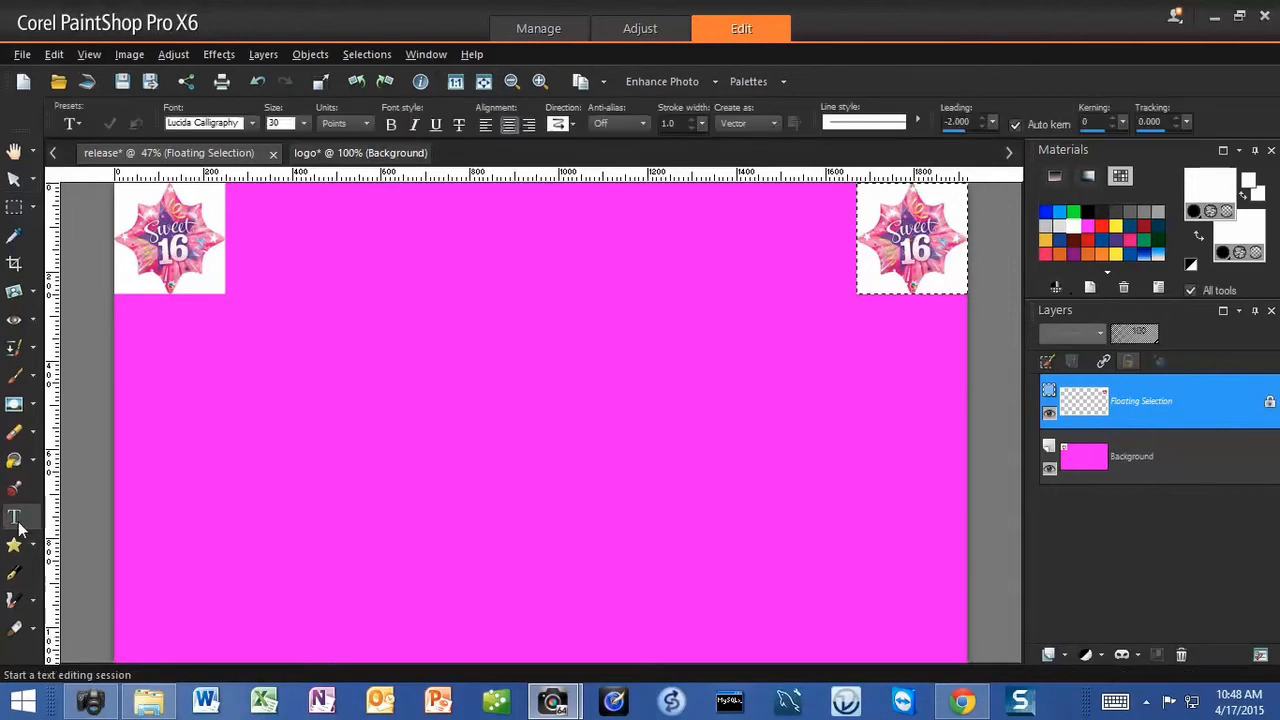
click(253, 124)
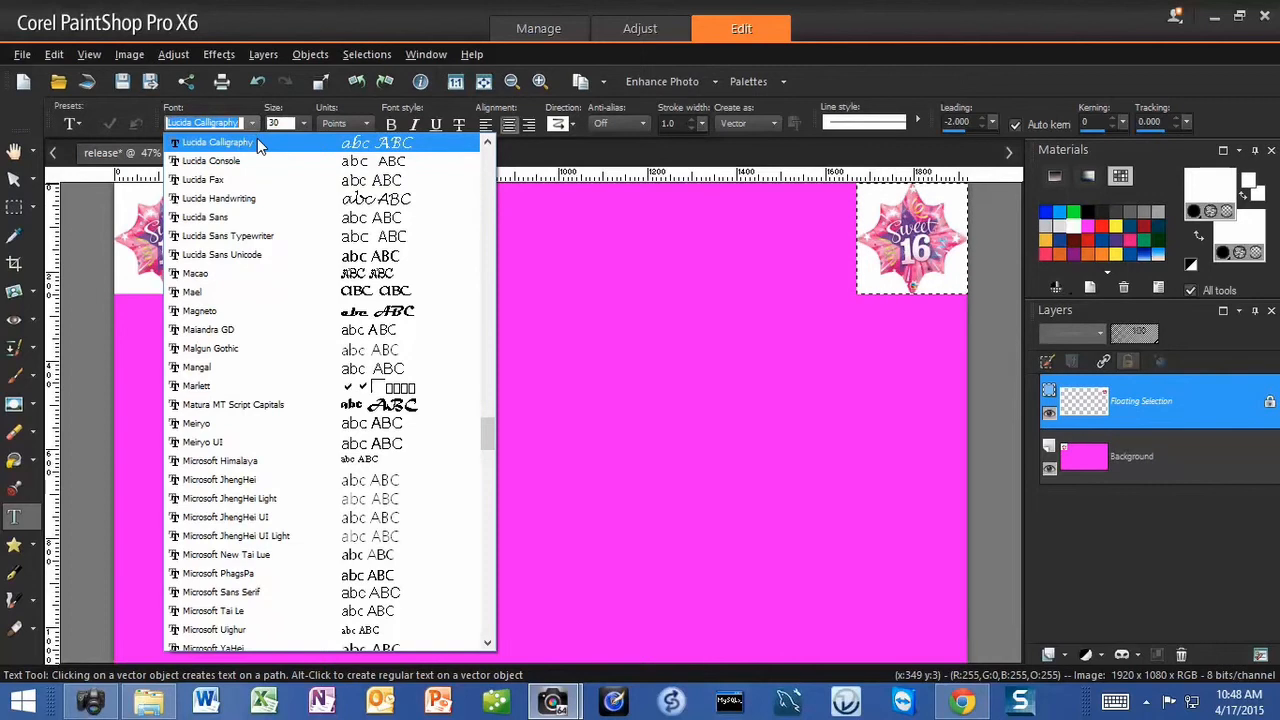
click(257, 143)
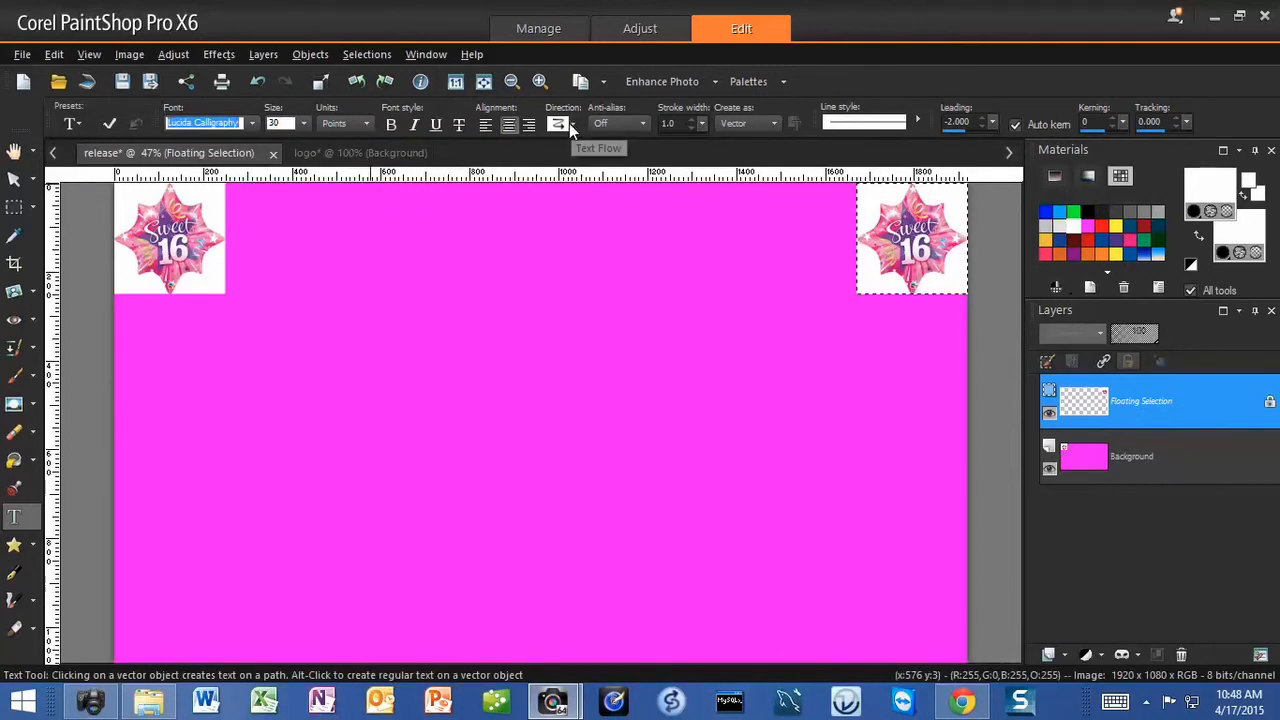
click(574, 126)
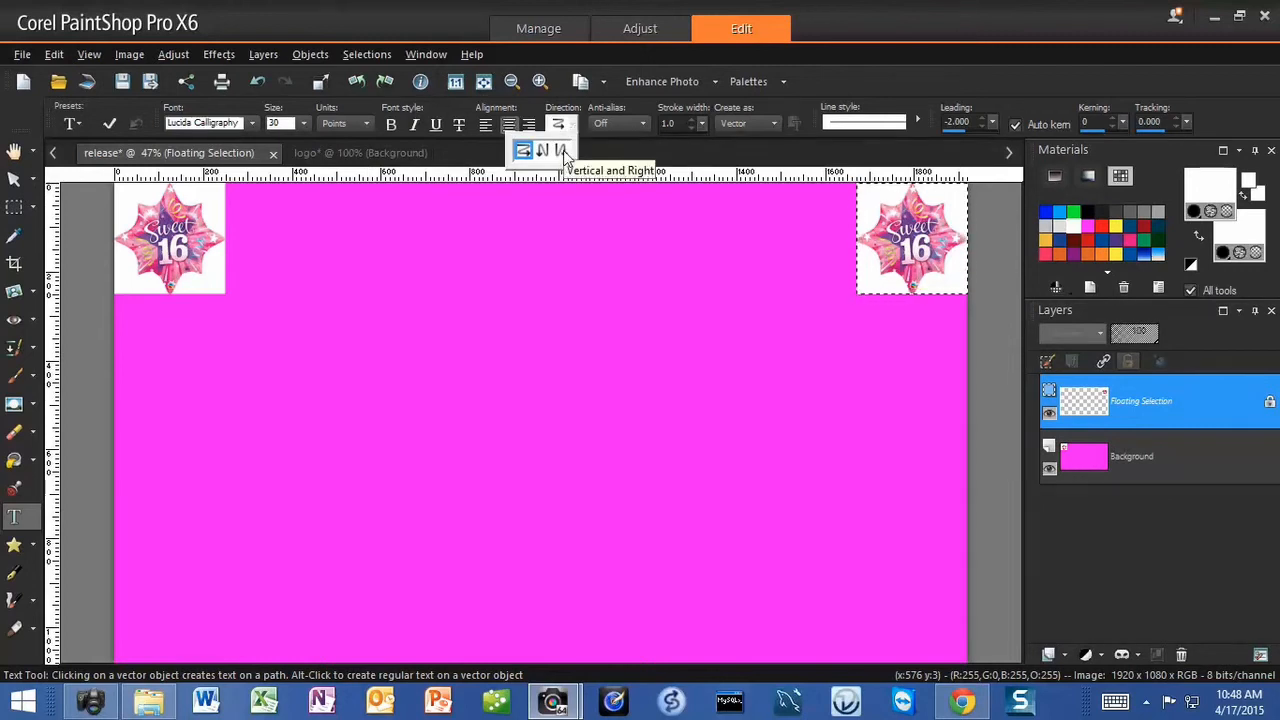
click(563, 152)
click(165, 318)
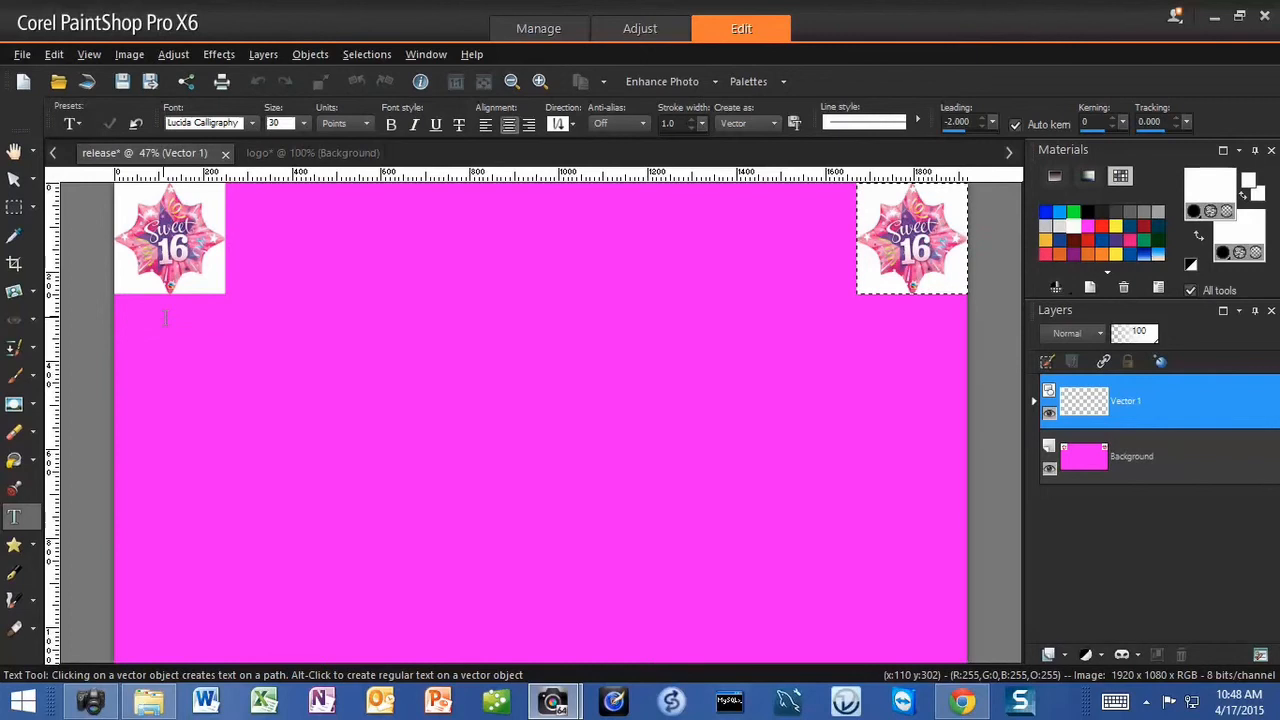
text(Kell)
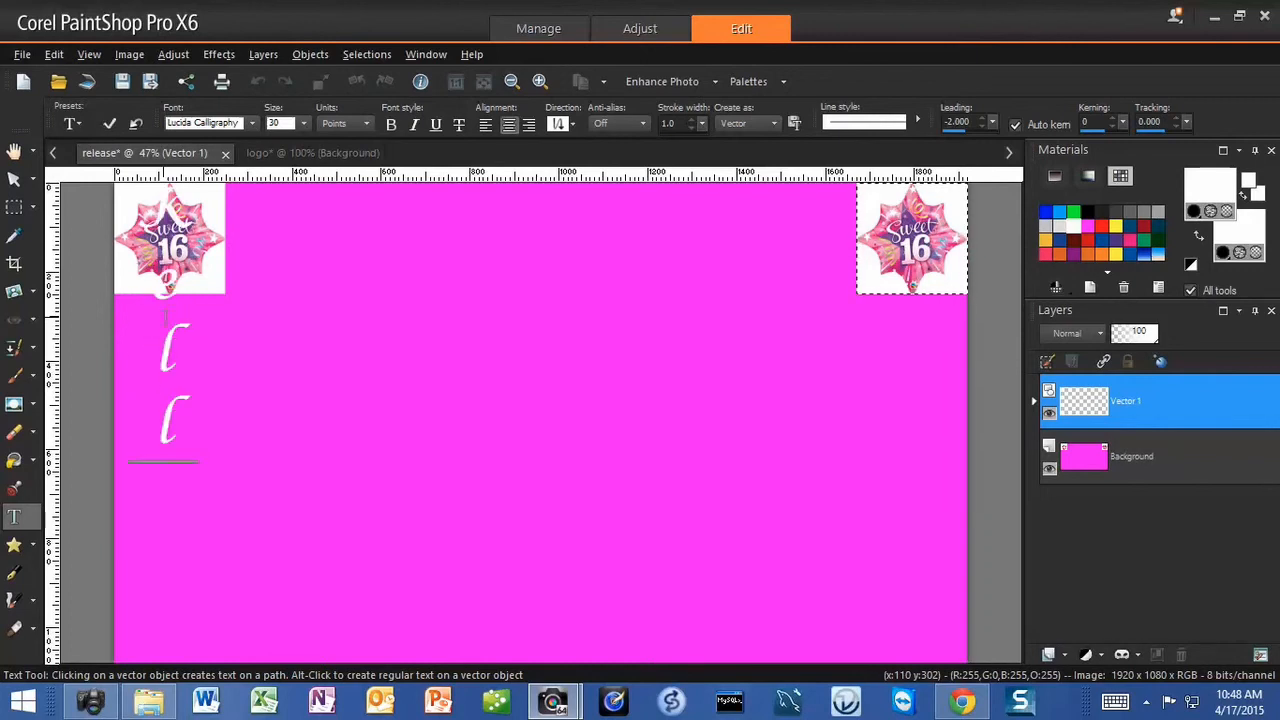
text(y's)
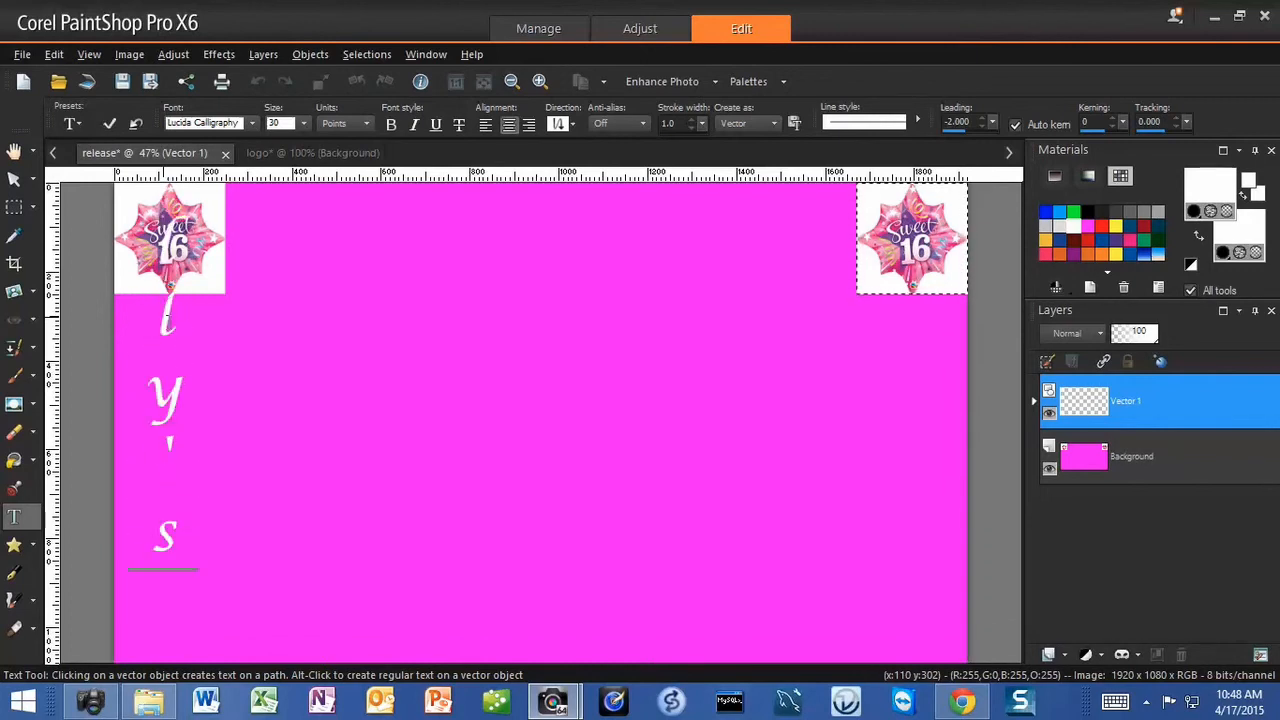
click(14, 178)
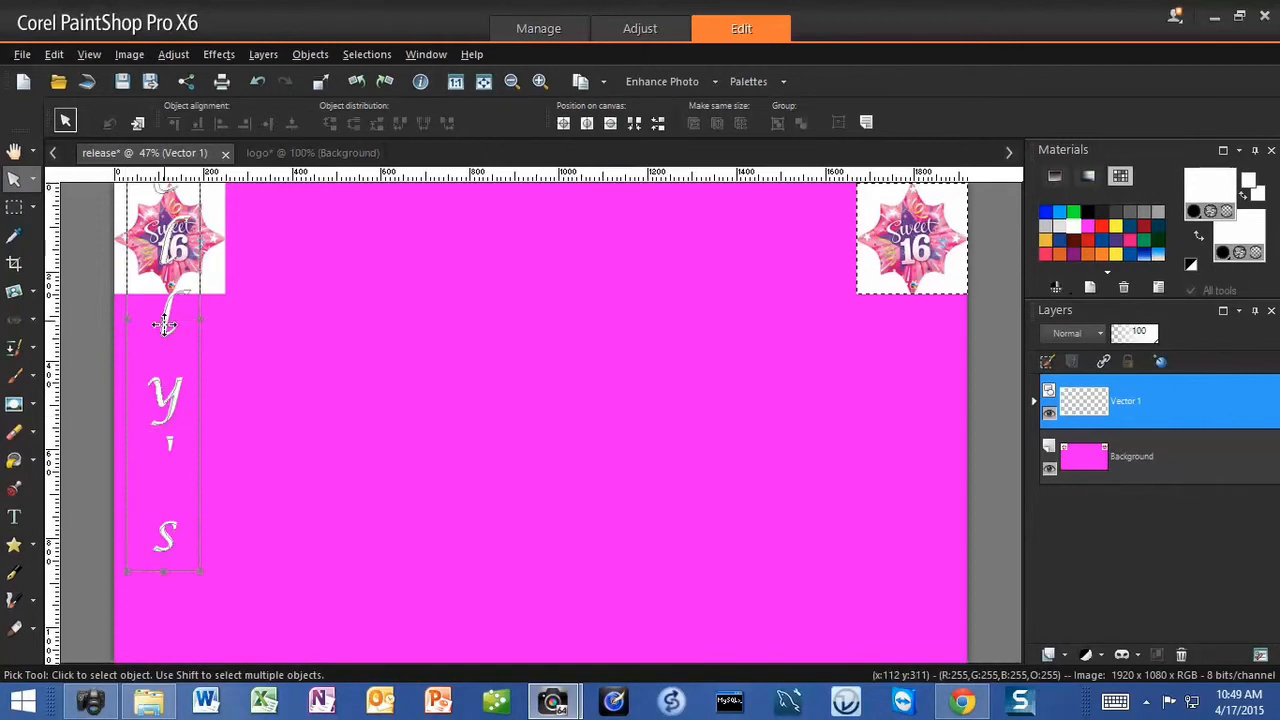
Move, widen and stretch the Kelly's text to fill the left strip down to the bottom edge.
drag(166, 322, 166, 402)
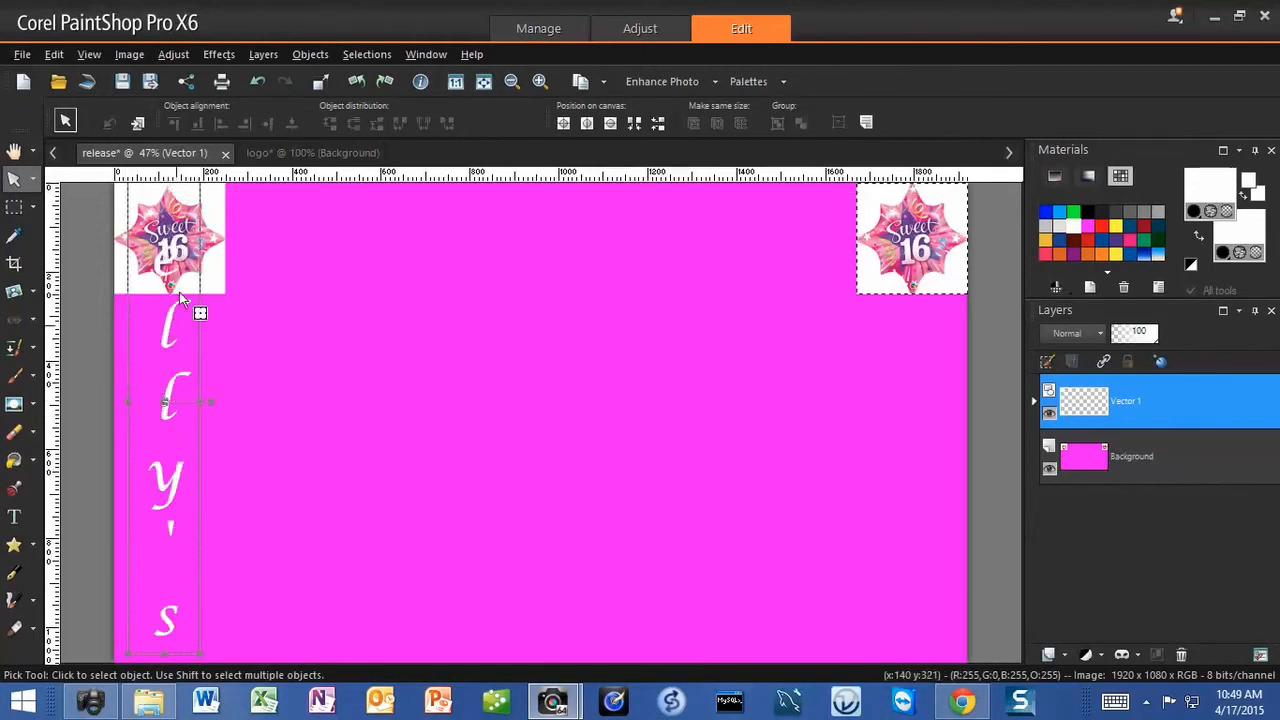
drag(166, 654, 170, 529)
drag(166, 340, 174, 486)
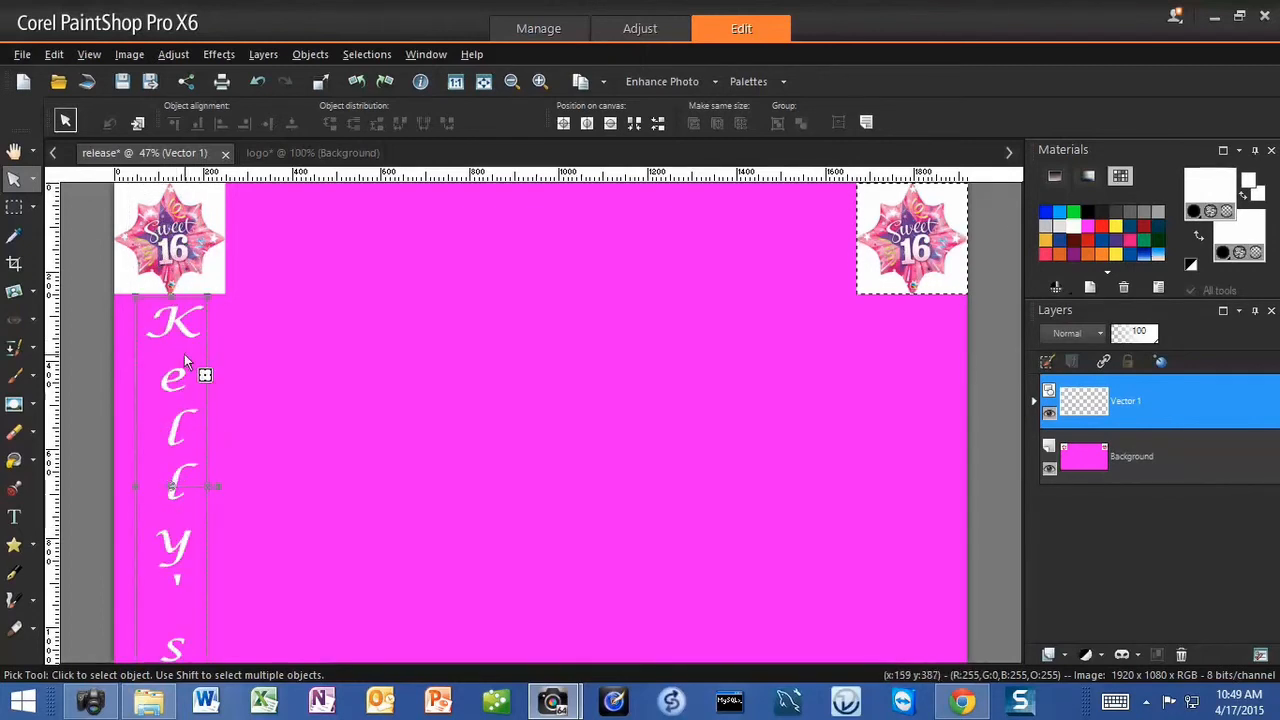
drag(166, 311, 228, 458)
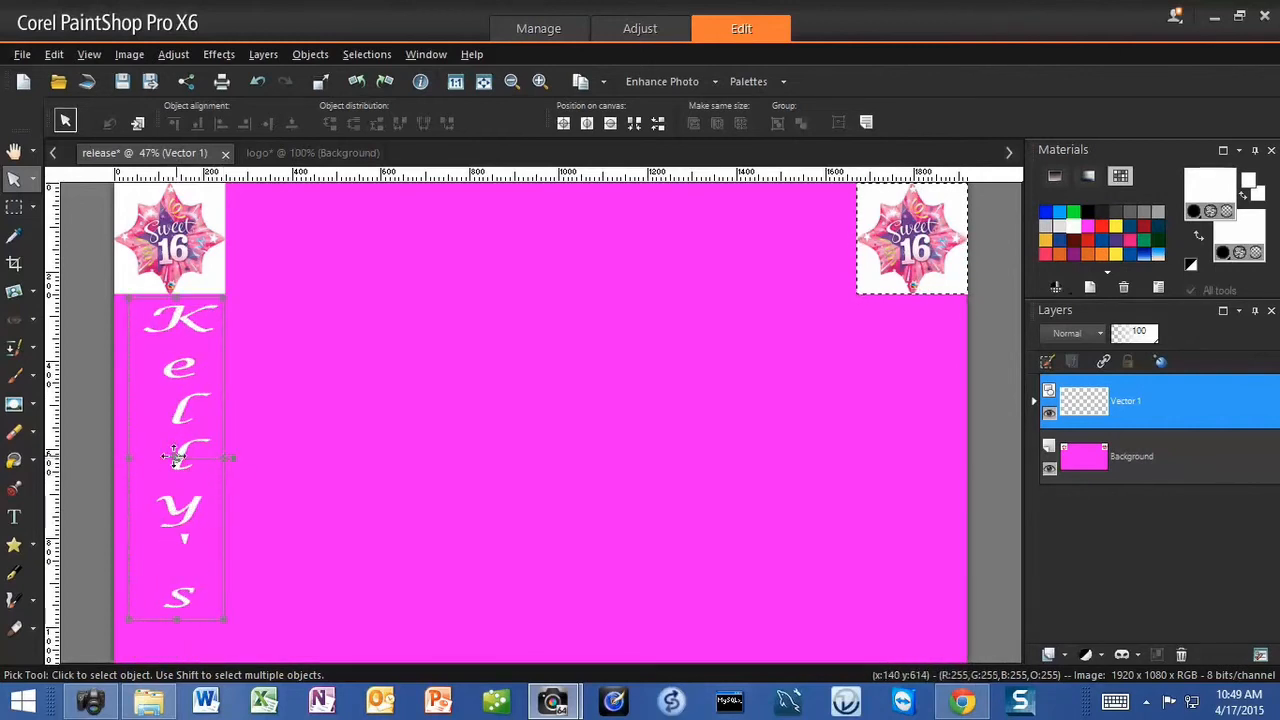
drag(129, 457, 115, 457)
drag(170, 620, 172, 655)
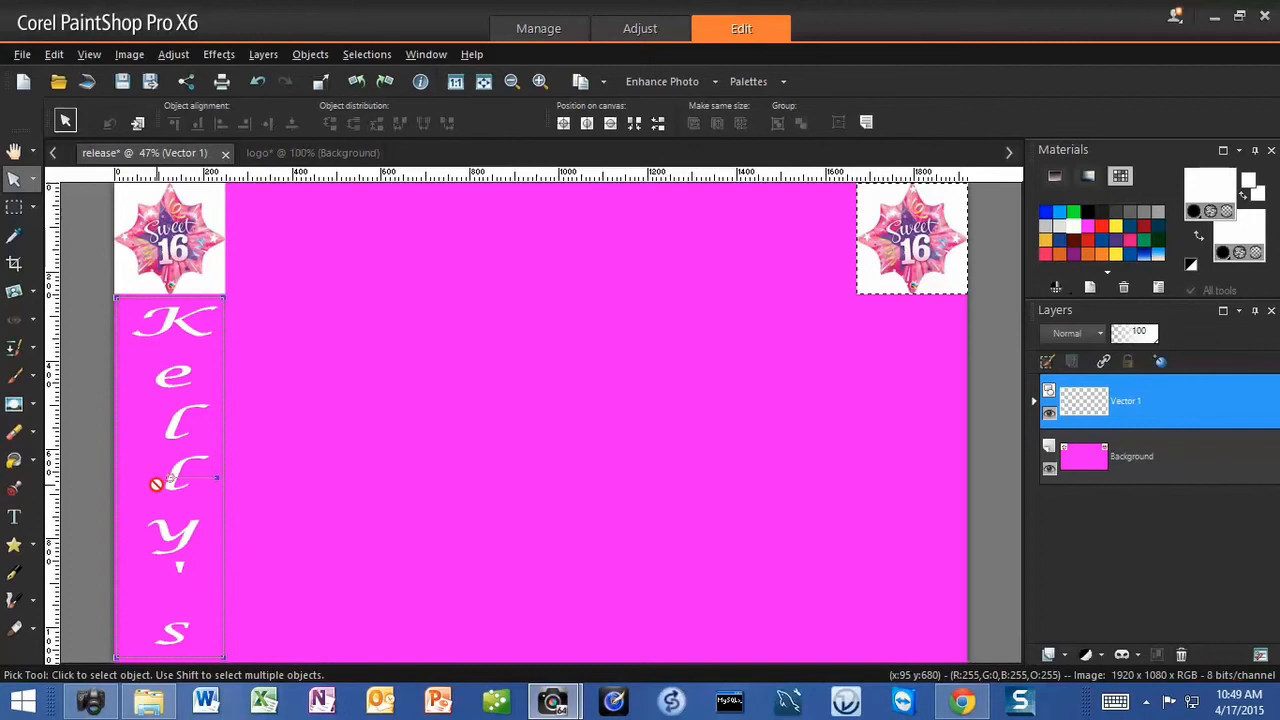
Dismiss the clipboard error and flatten all layers with Merge All.
key(ctrl+v)
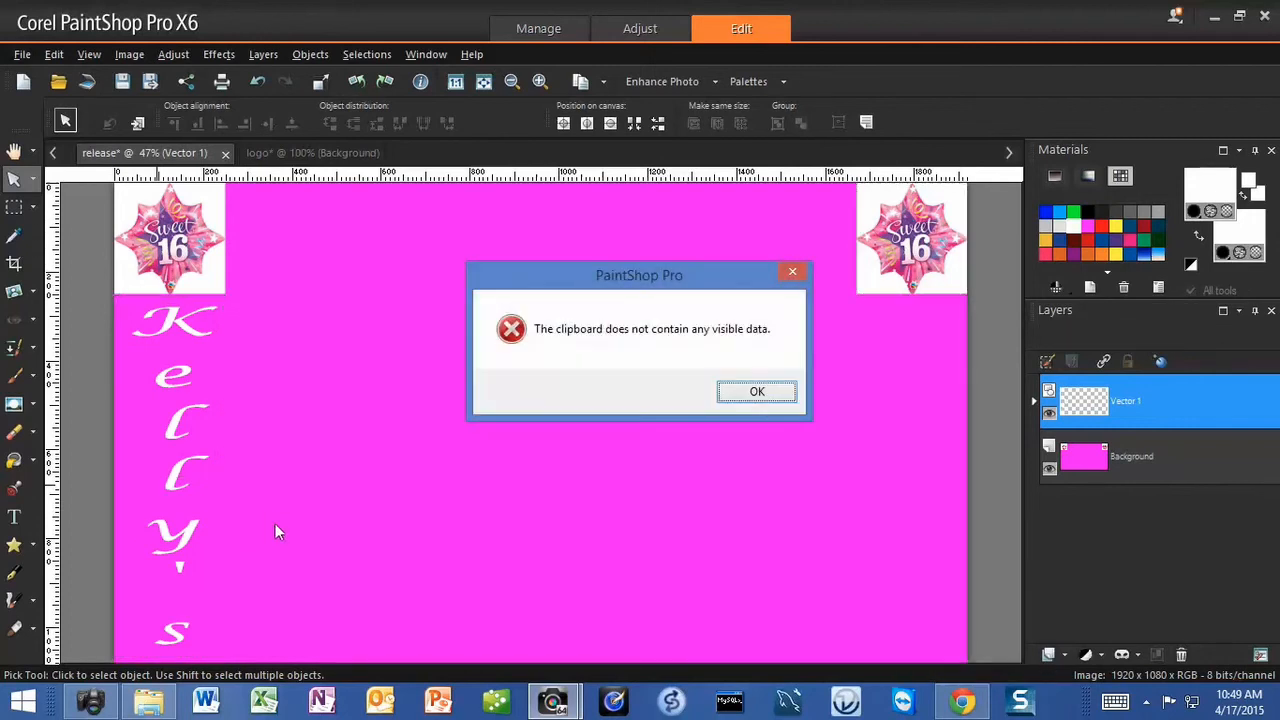
click(729, 400)
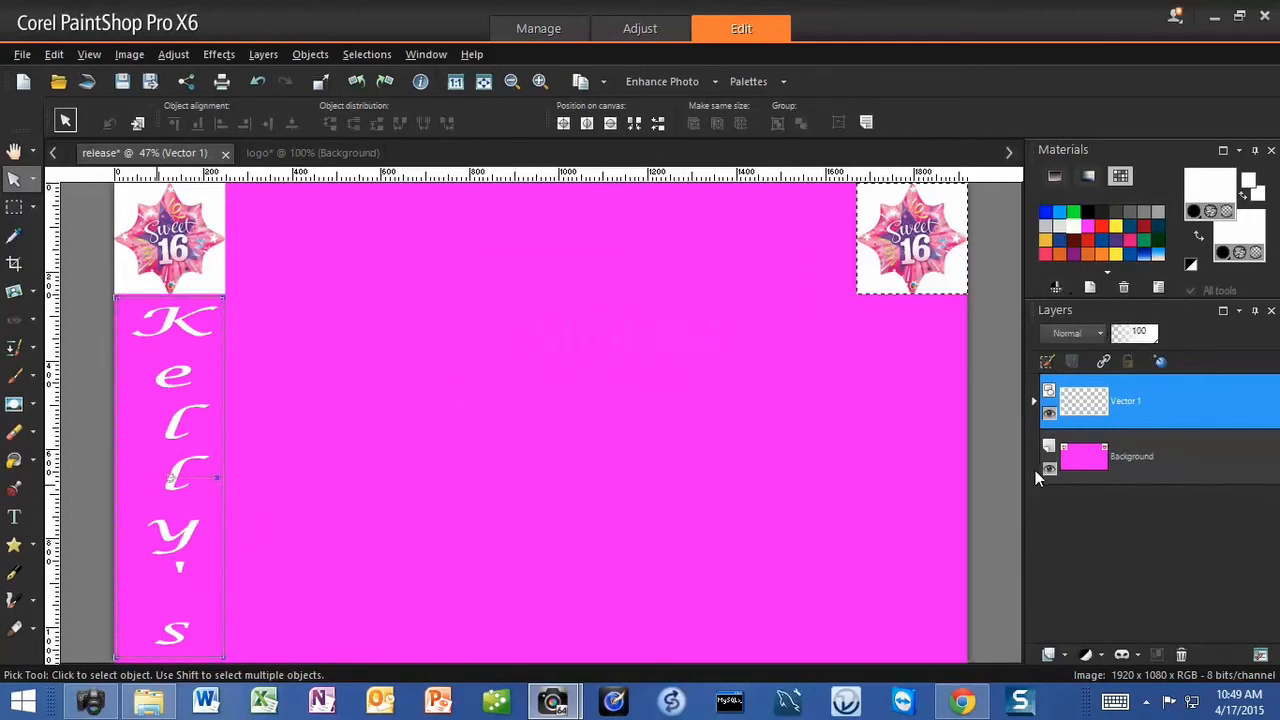
right_click(1077, 508)
mouse_move(1056, 470)
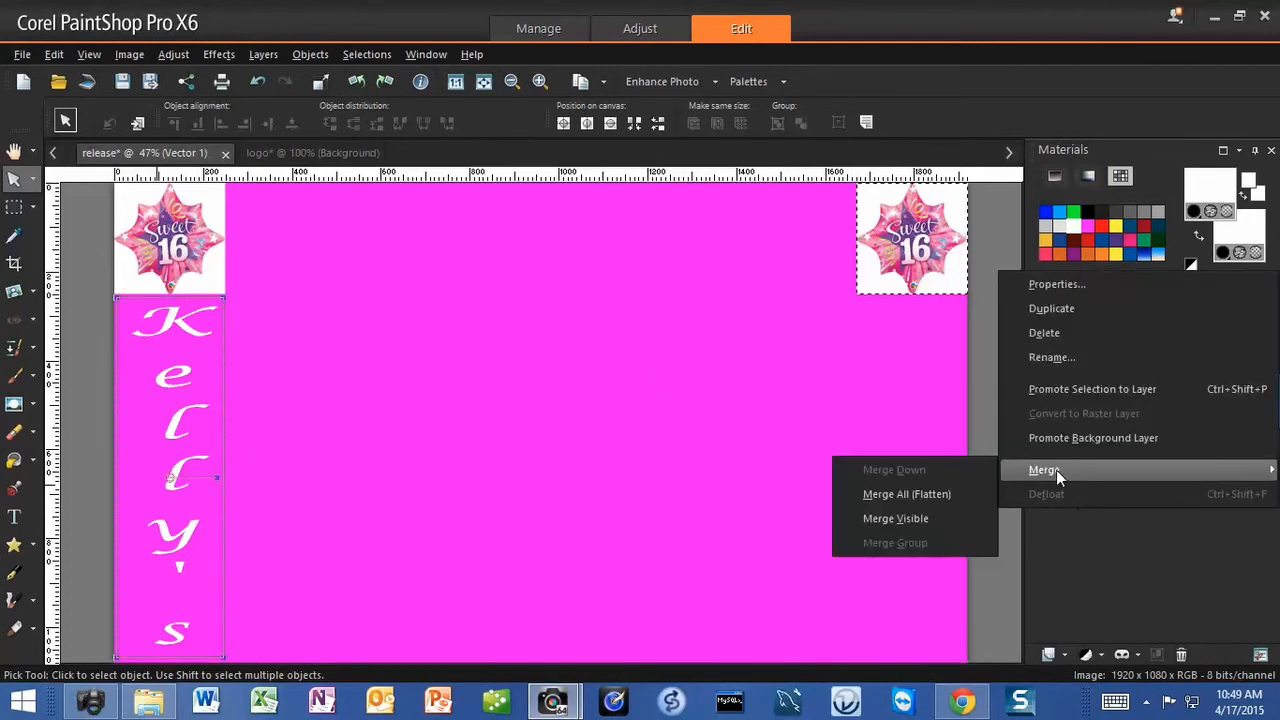
click(936, 495)
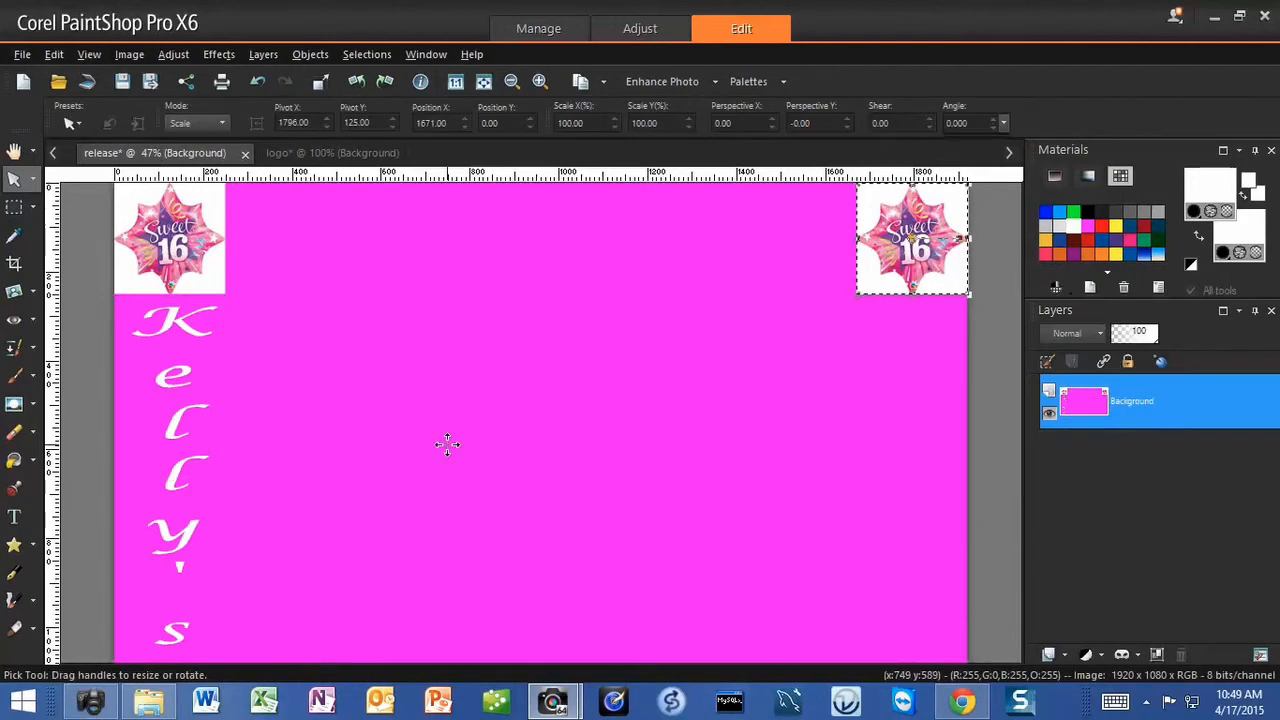
Copy the left Kelly's column and paste it along the right edge beneath the second logo.
click(14, 207)
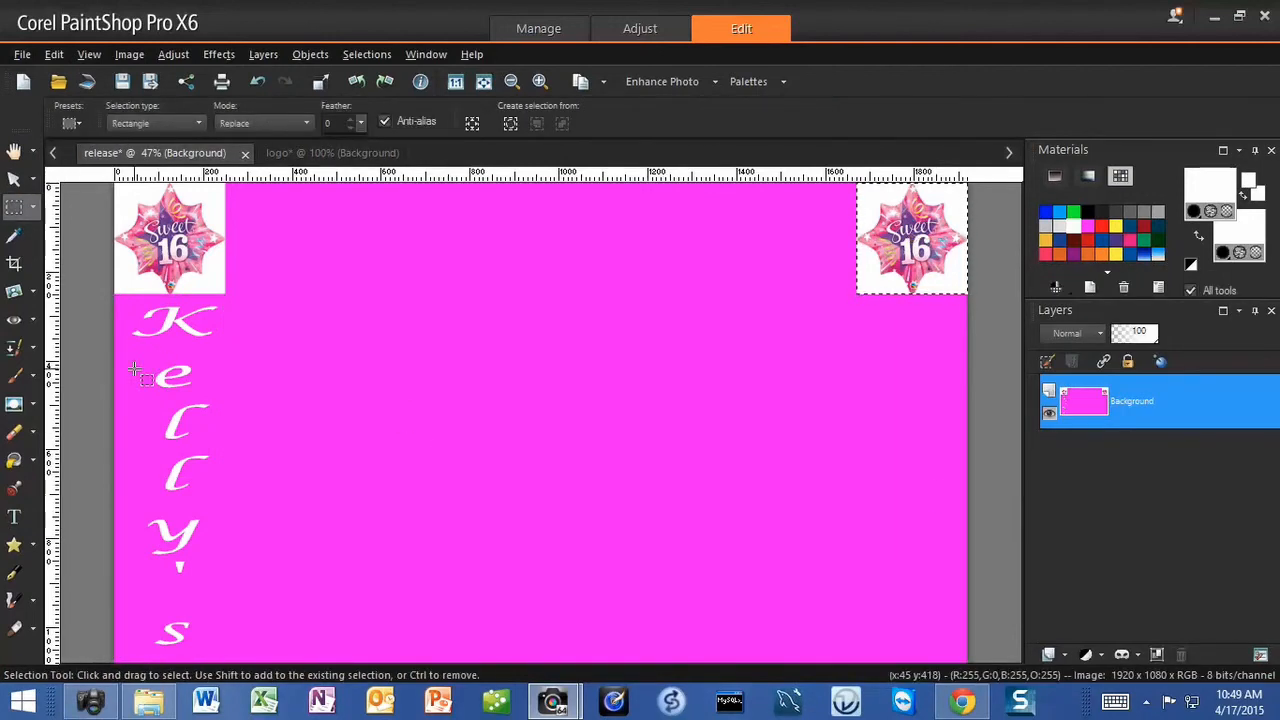
drag(118, 305, 238, 664)
key(ctrl)
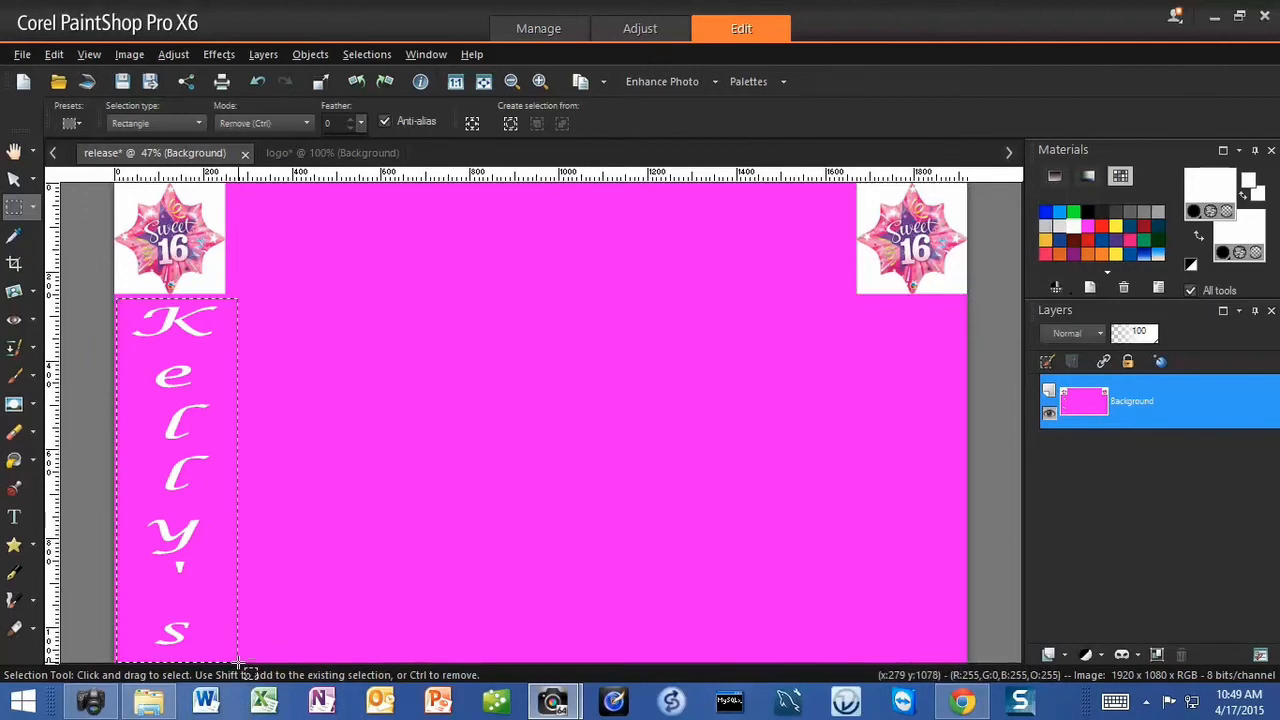
key(ctrl+c)
key(ctrl+e)
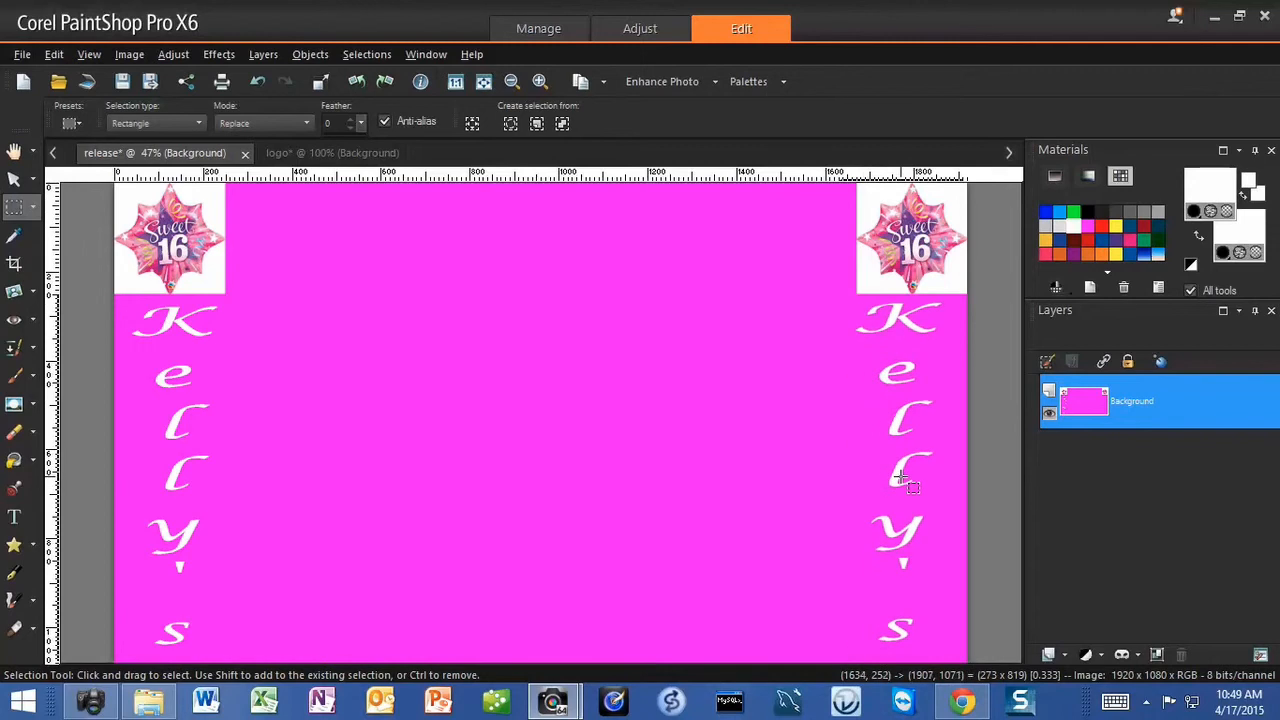
click(903, 480)
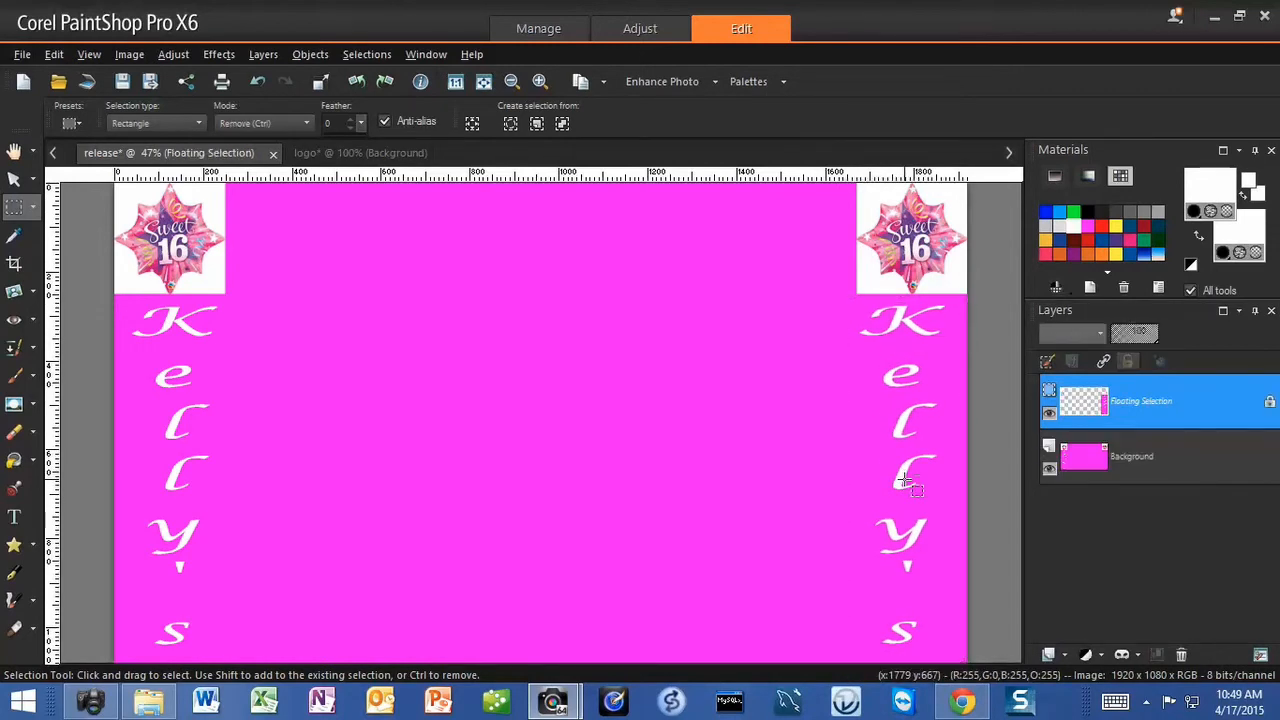
key(ctrl+d)
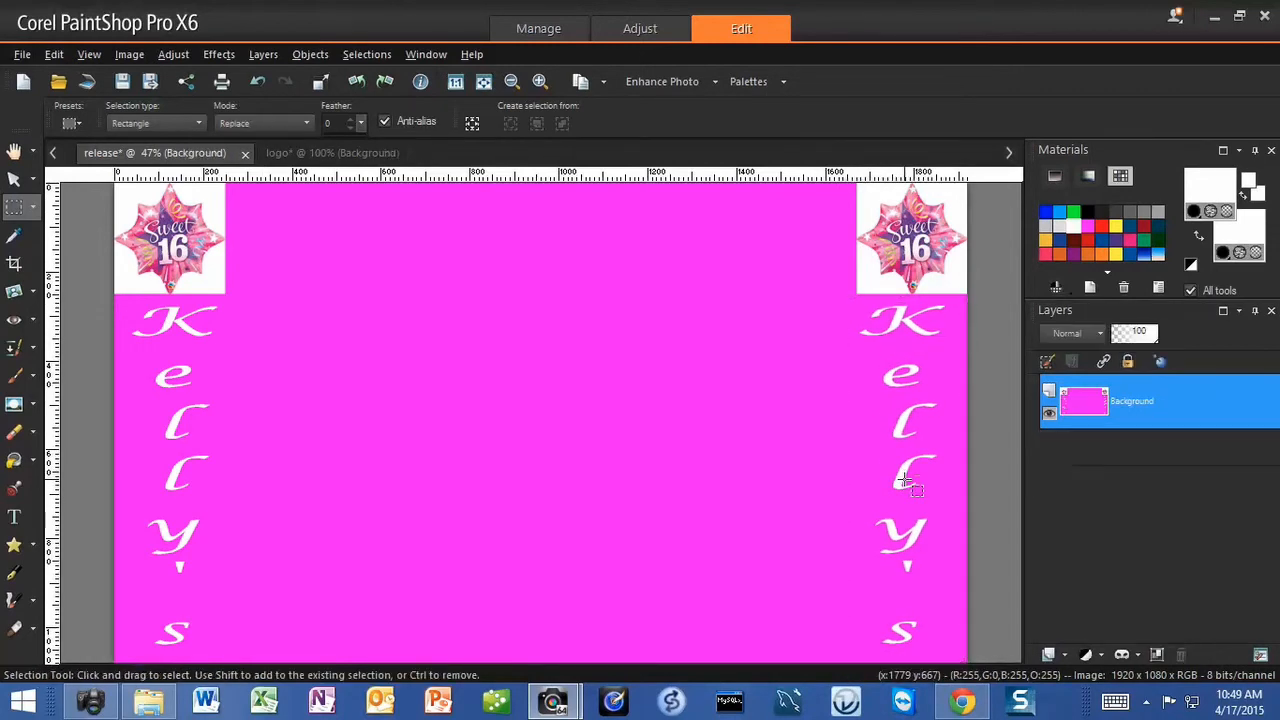
right_click(1079, 498)
click(1070, 549)
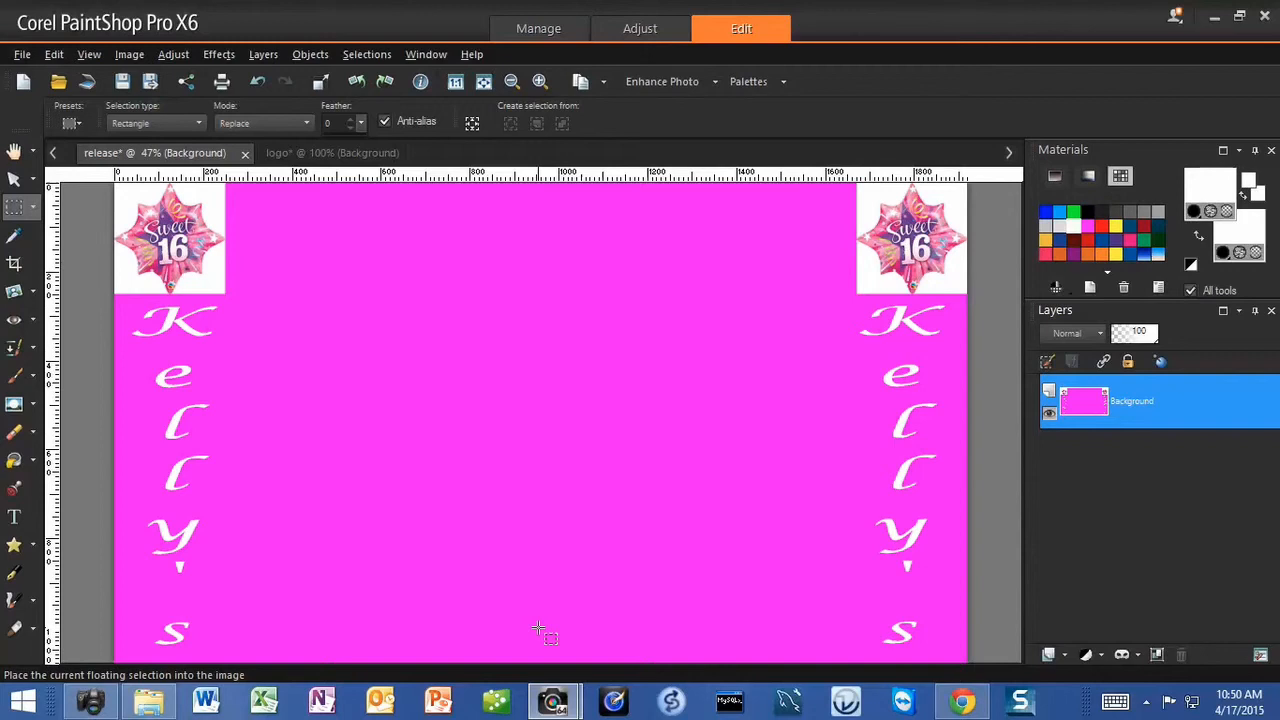
Type horizontal white lines "Sweet Sixteen" and "April 30, 2015" between the Kelly's columns near the bottom.
click(16, 519)
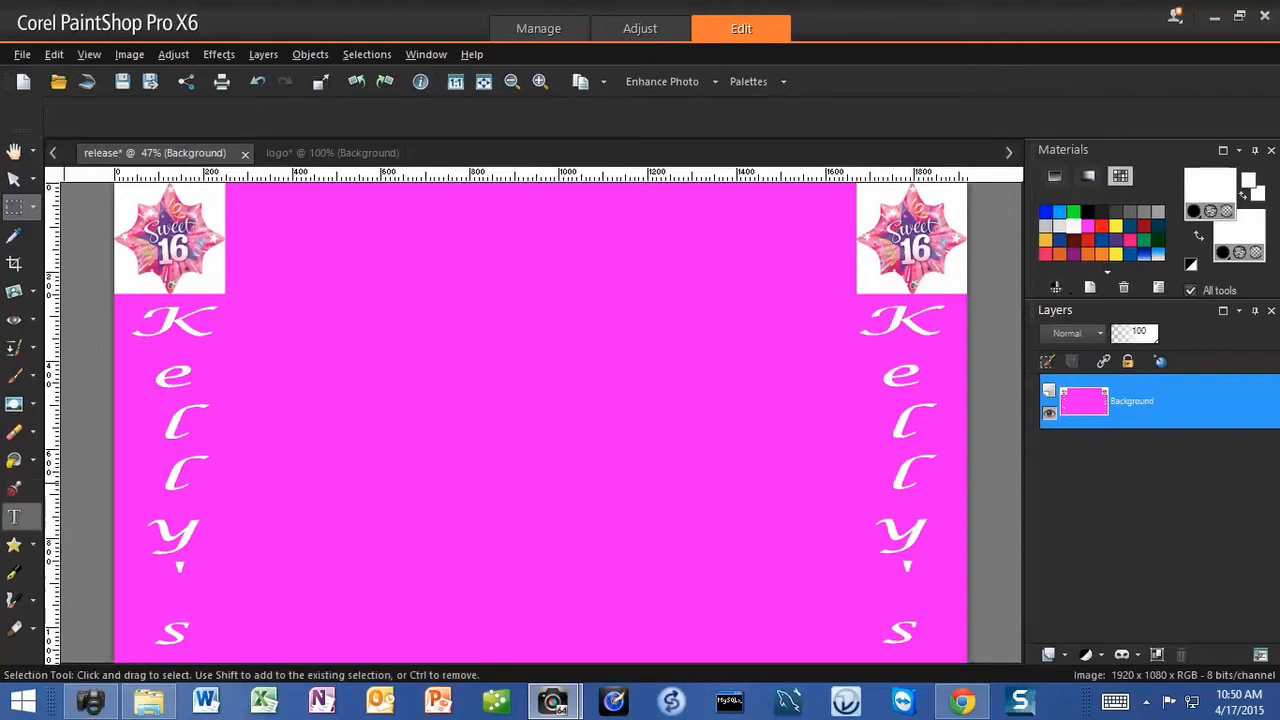
click(512, 640)
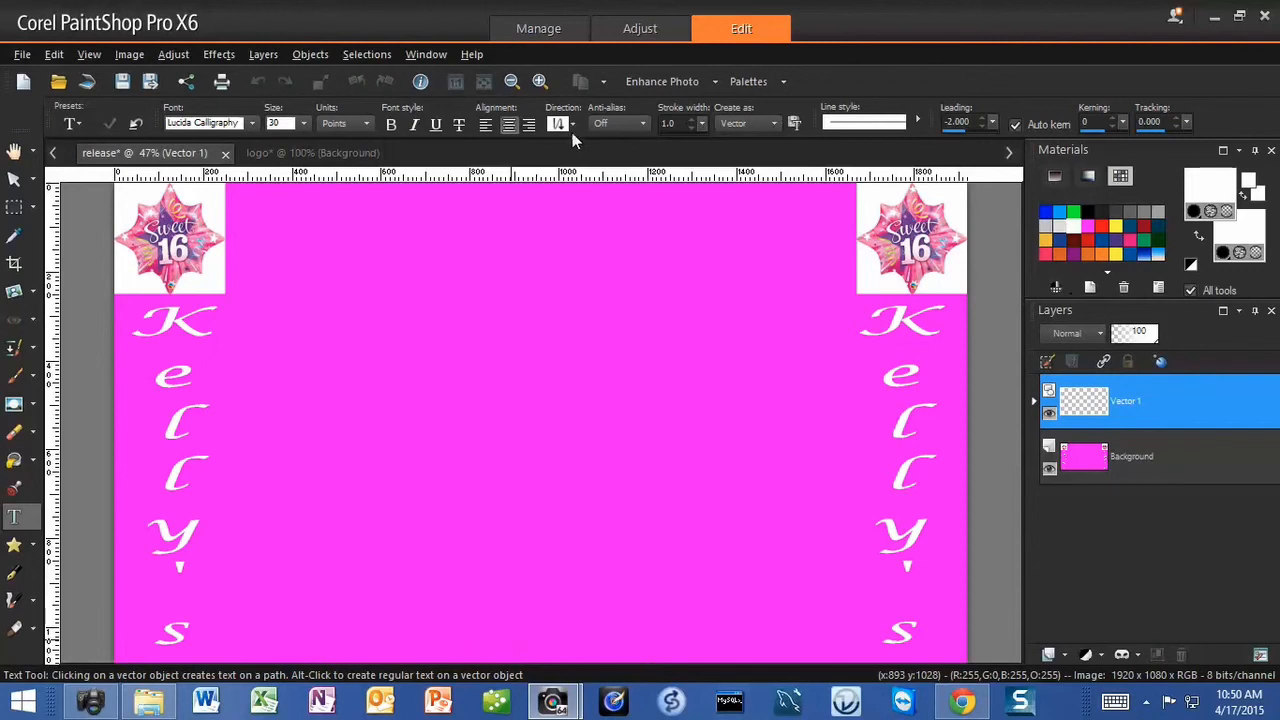
click(573, 125)
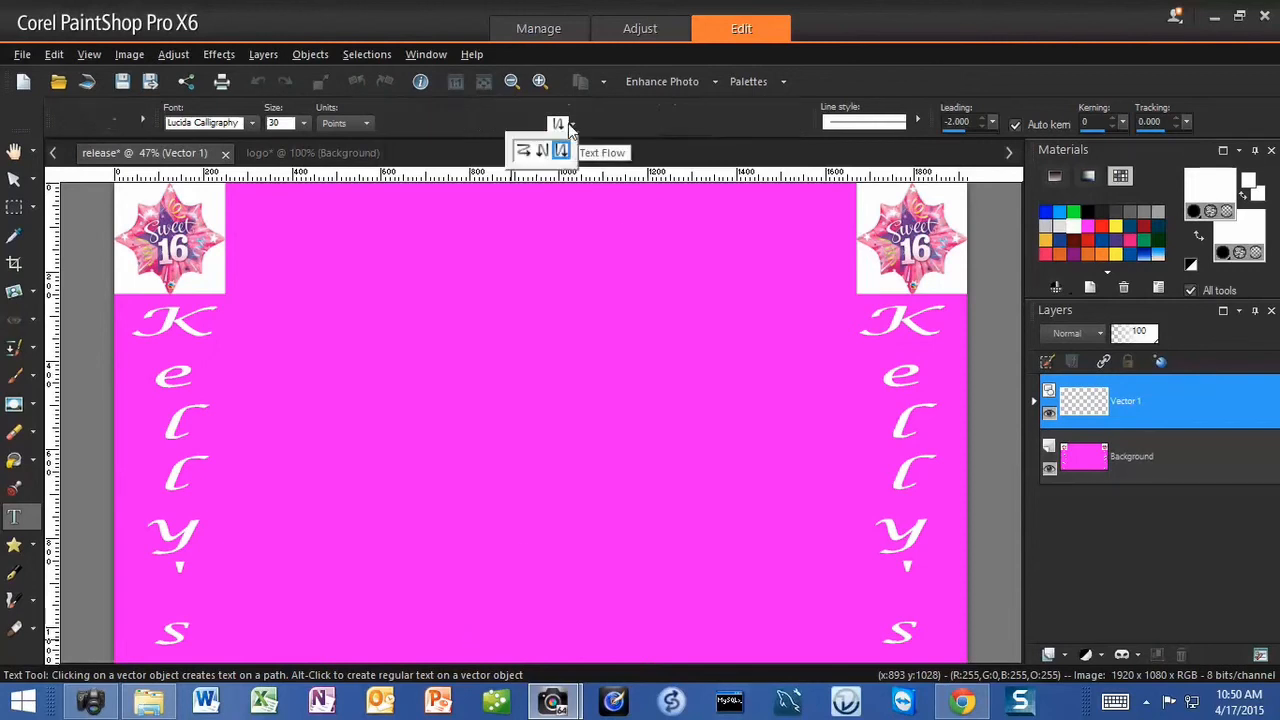
click(524, 148)
text(April)
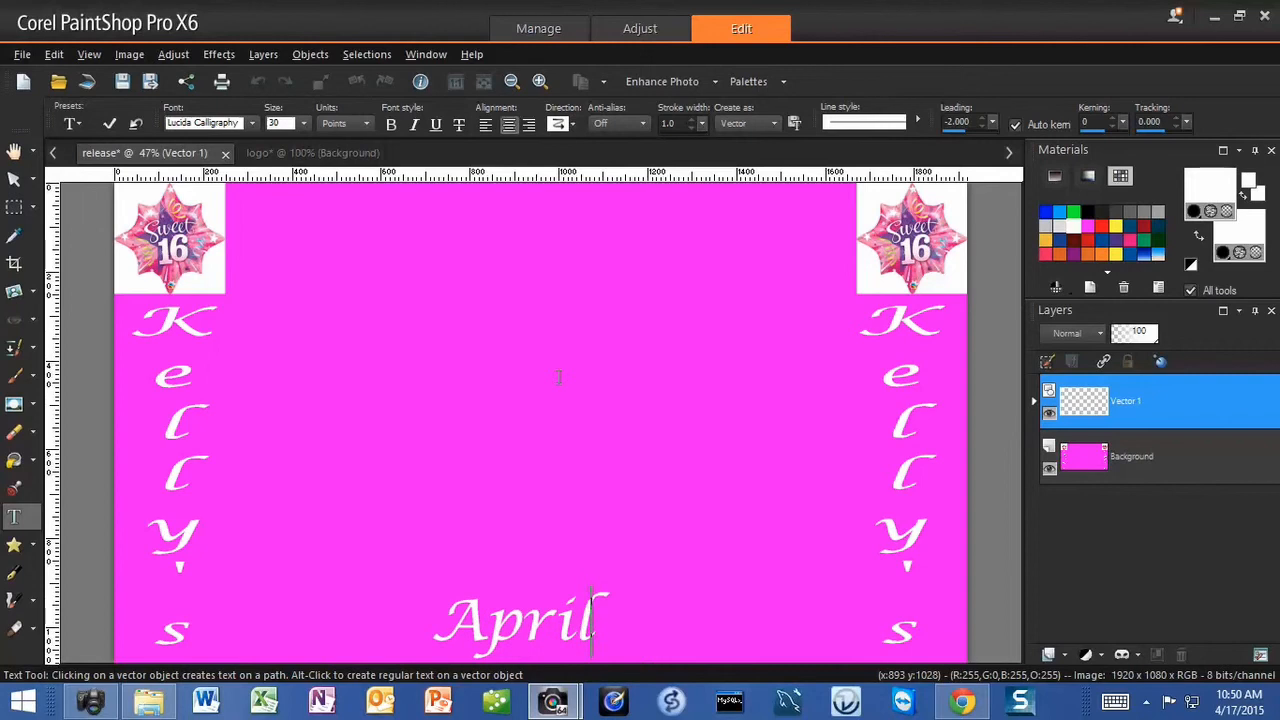
text( 4)
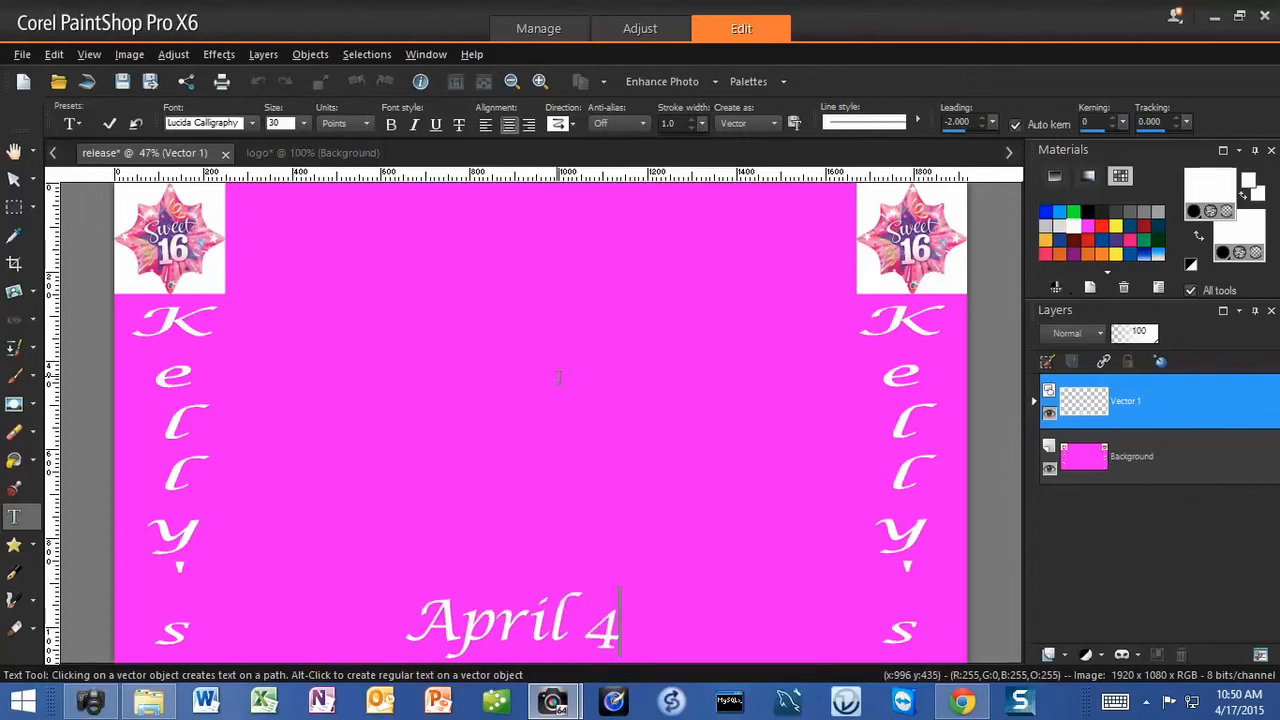
key(BackSpace)
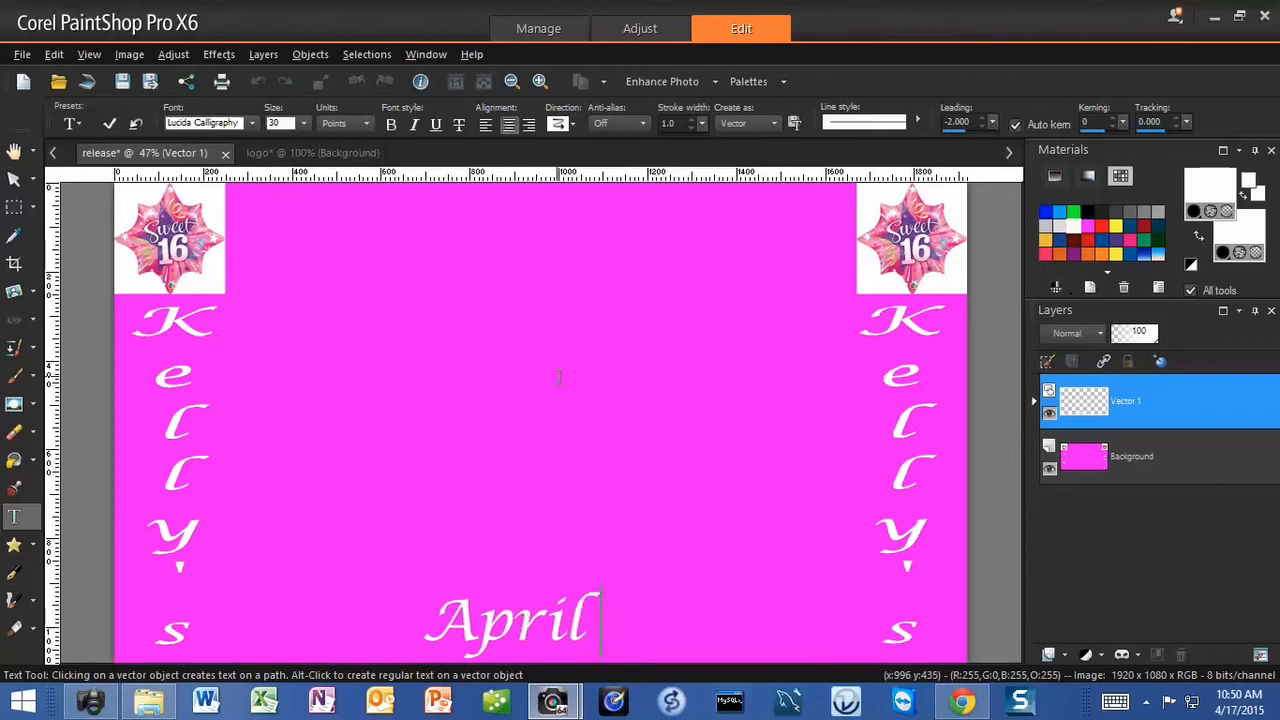
text(30)
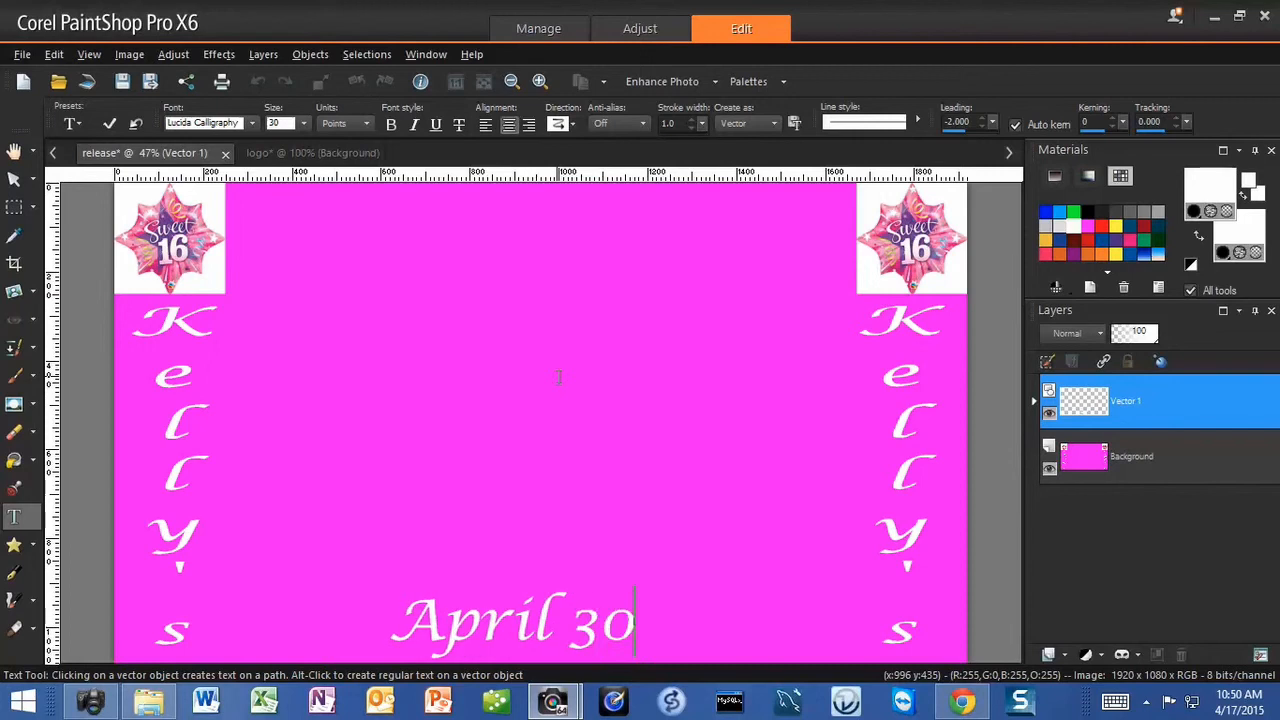
text(, 2015)
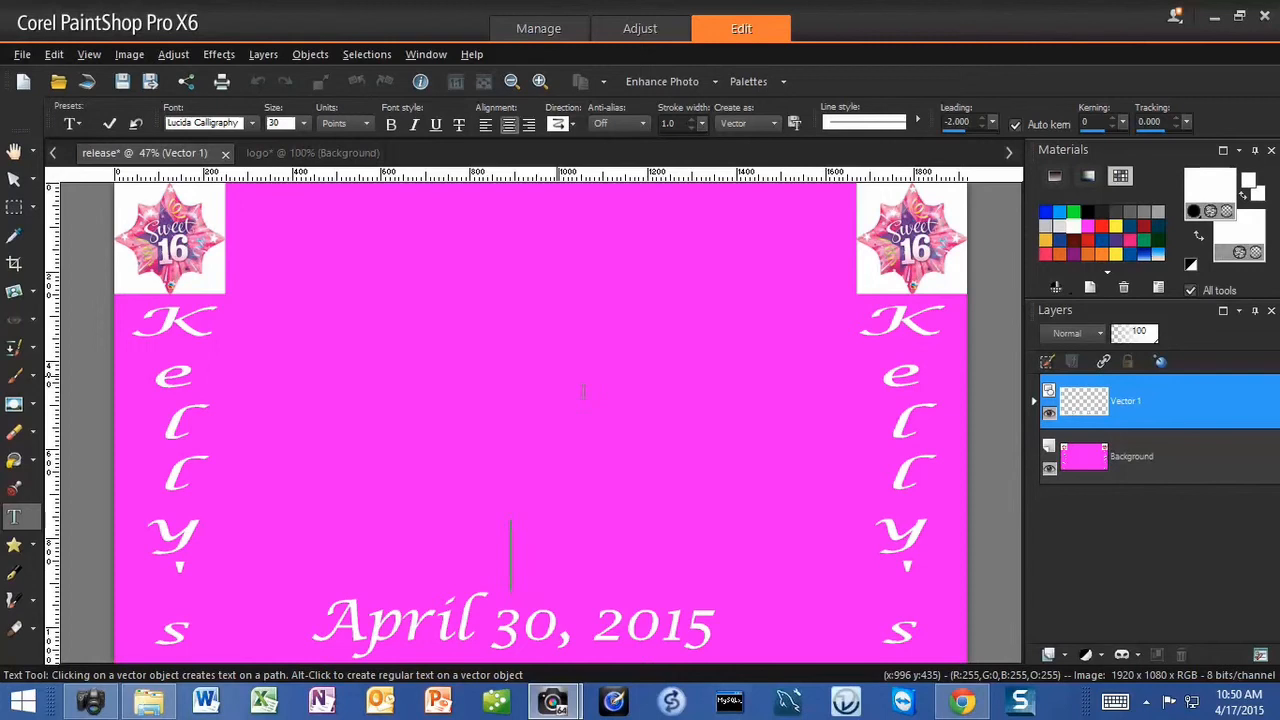
text(K)
key(BackSpace)
text(Swe)
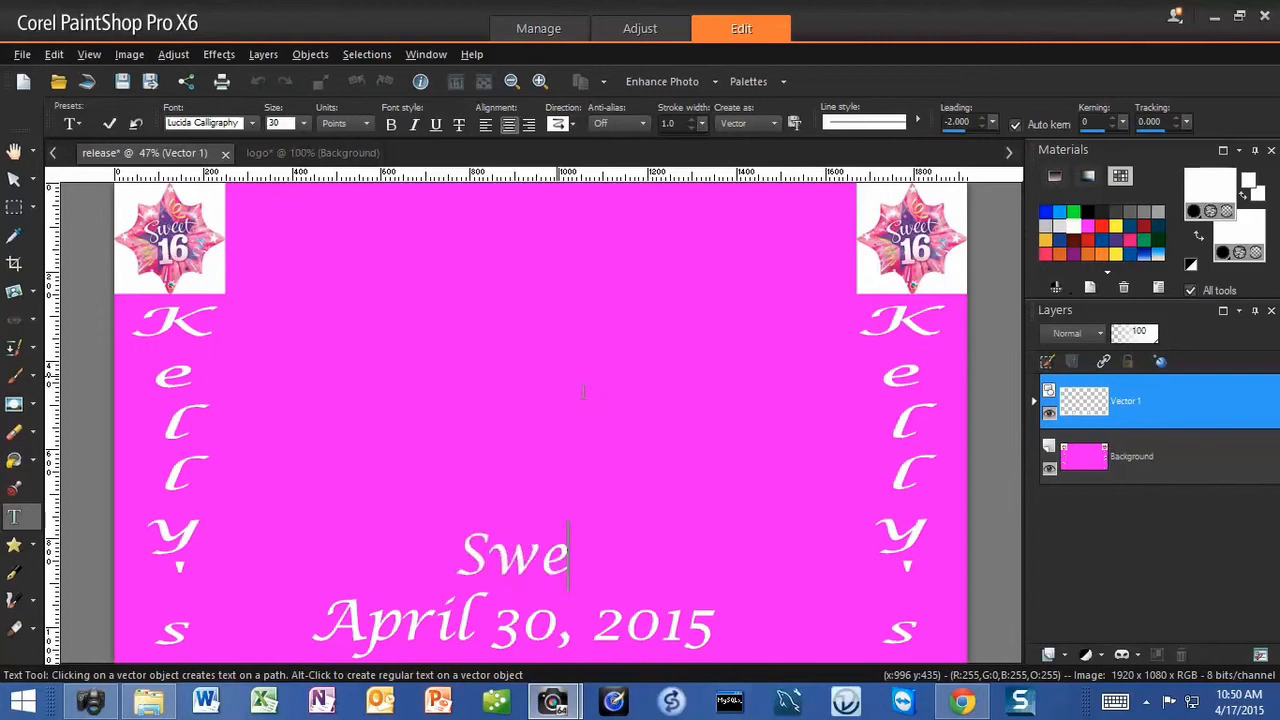
text(et Six)
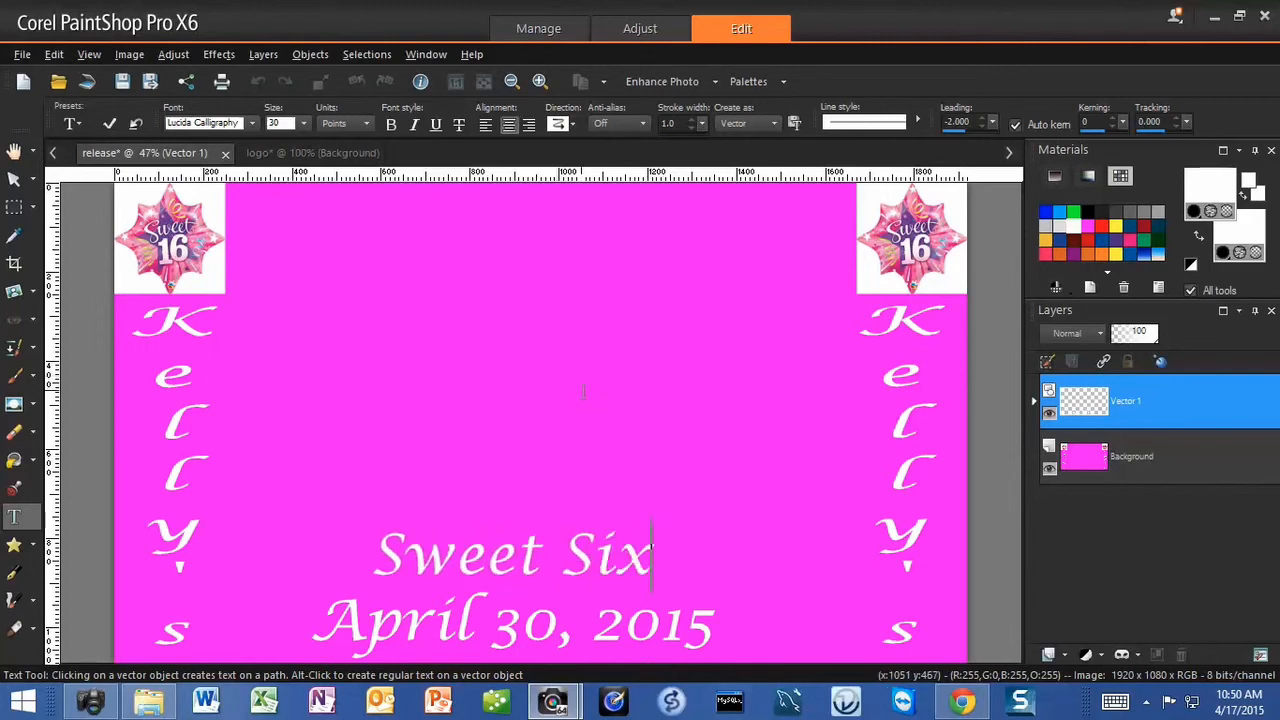
text(teen)
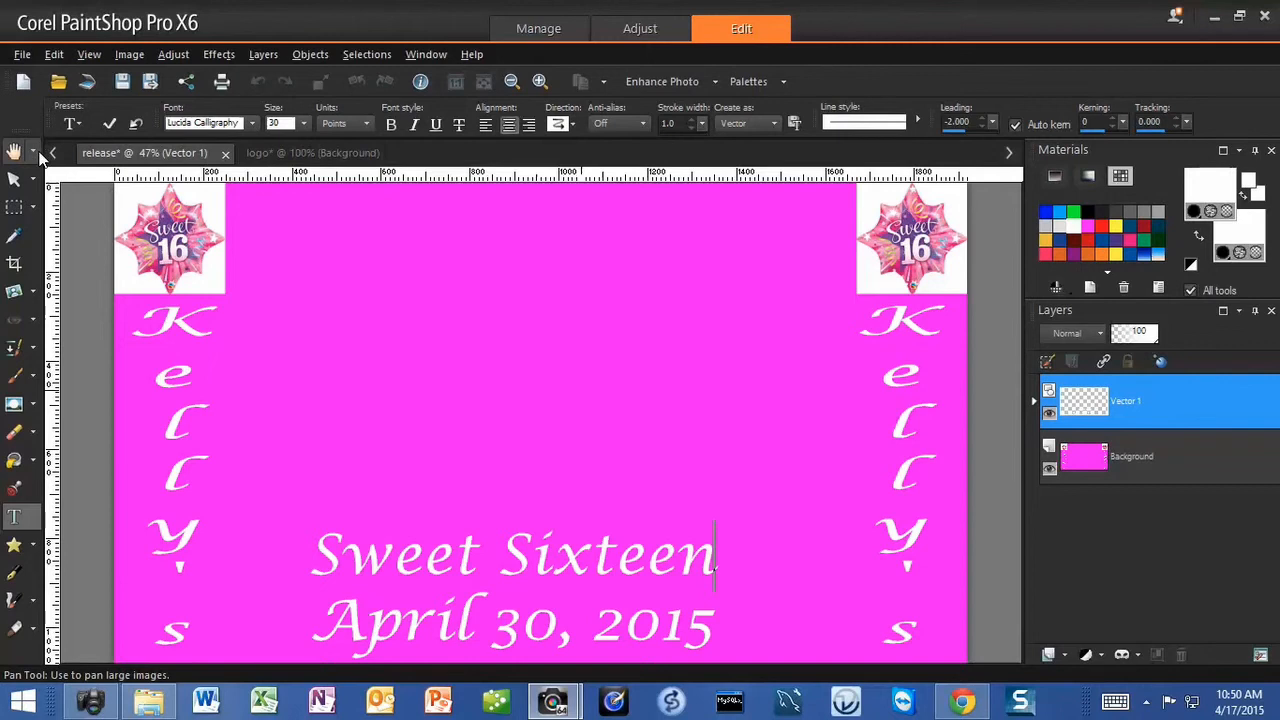
click(14, 178)
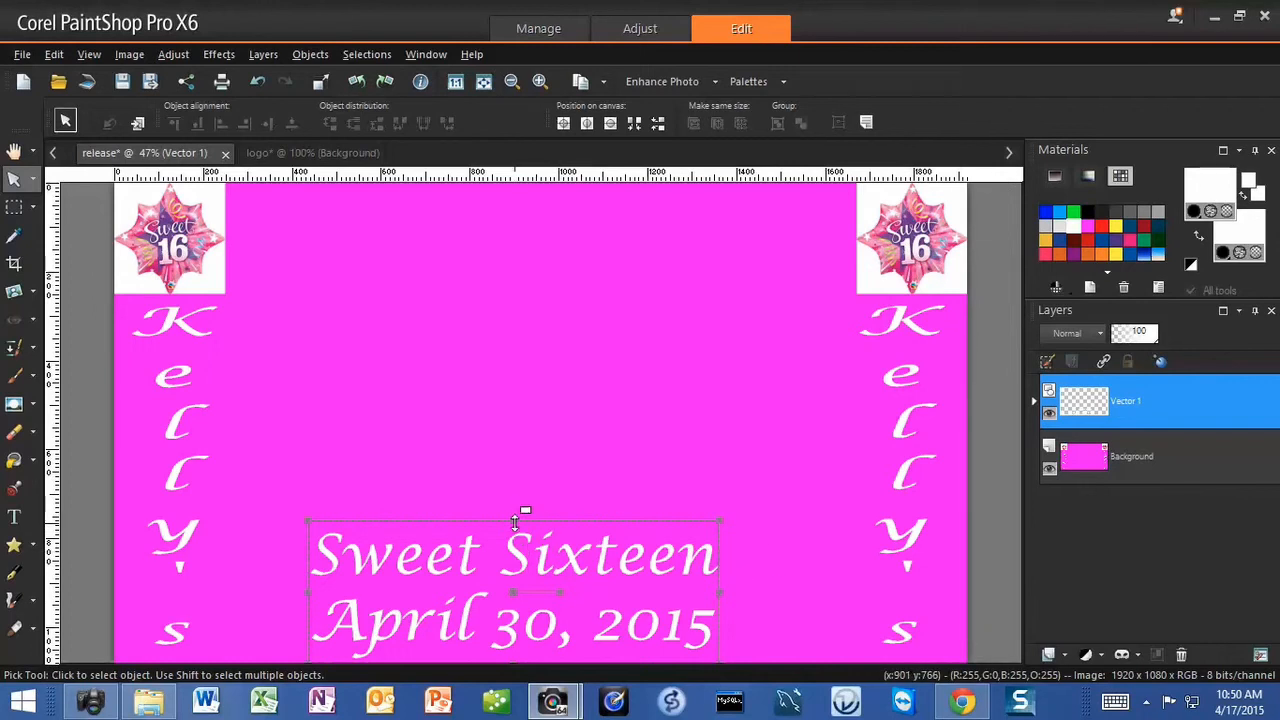
Squash the Sweet Sixteen and date text shorter and stretch it wider on both sides.
drag(514, 521, 514, 578)
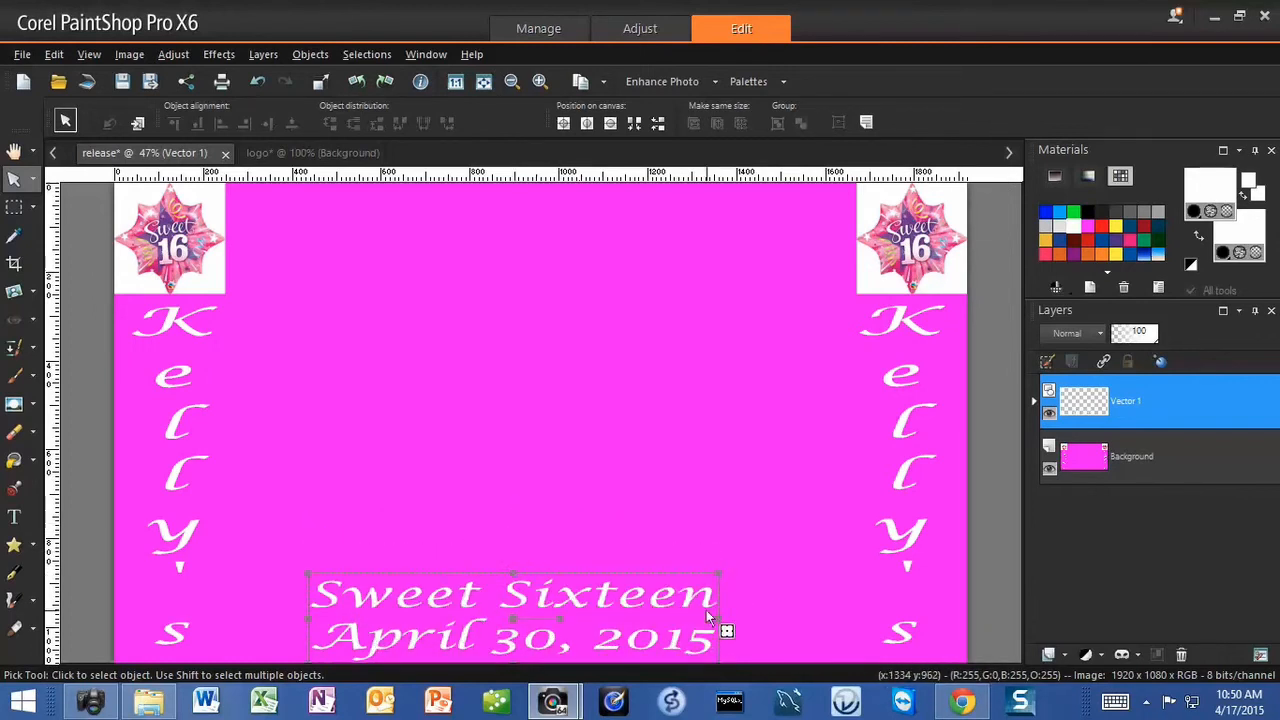
drag(716, 617, 848, 617)
drag(311, 616, 214, 617)
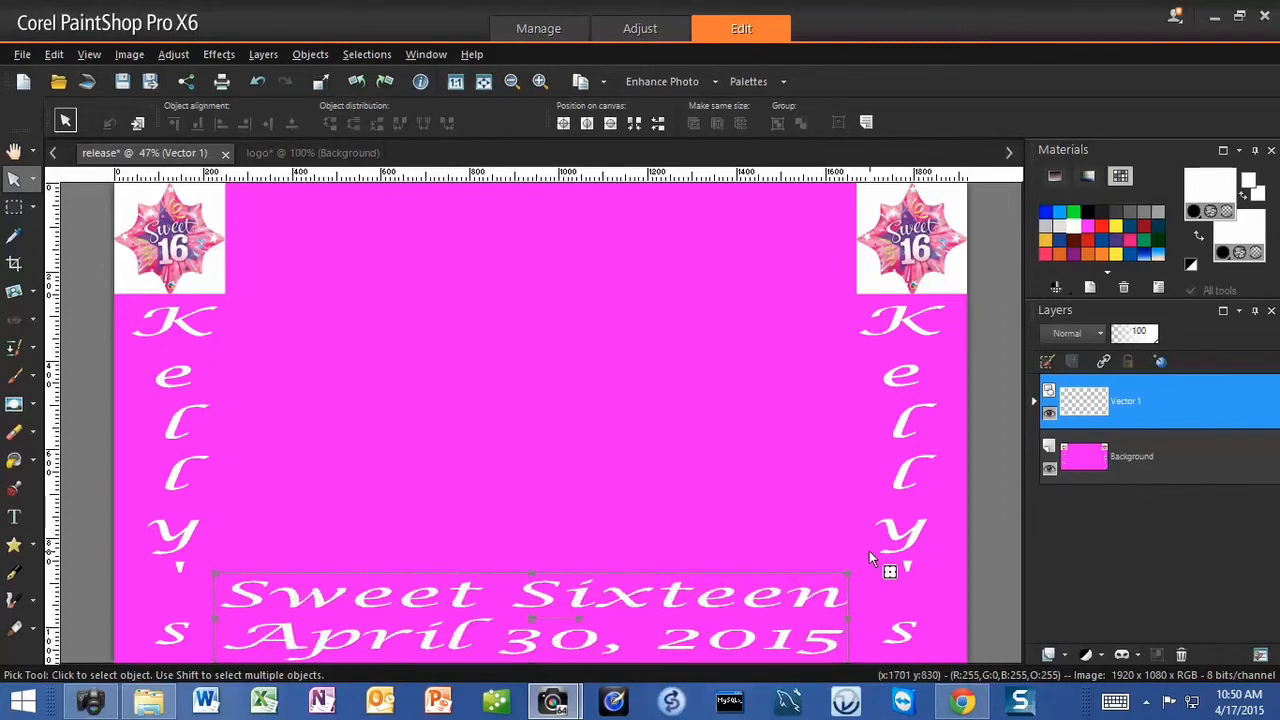
Flatten all layers into the Background with Merge All (Flatten).
right_click(1084, 552)
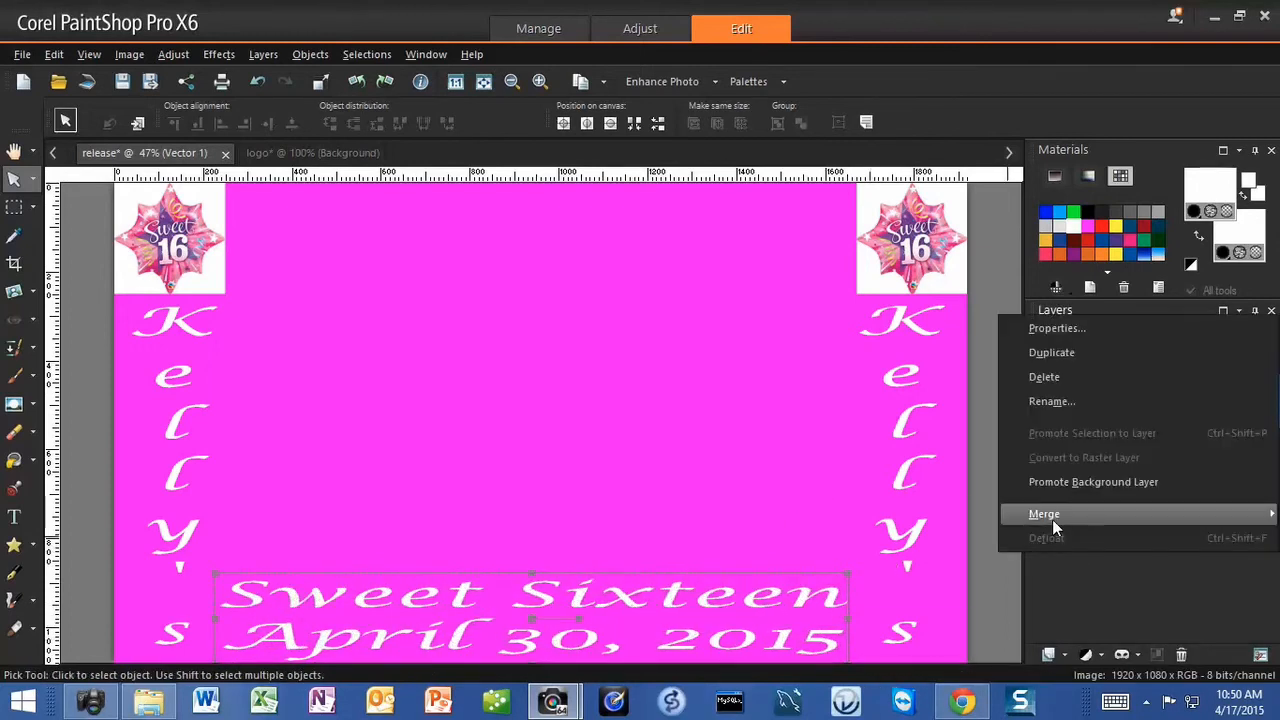
mouse_move(1051, 519)
click(949, 546)
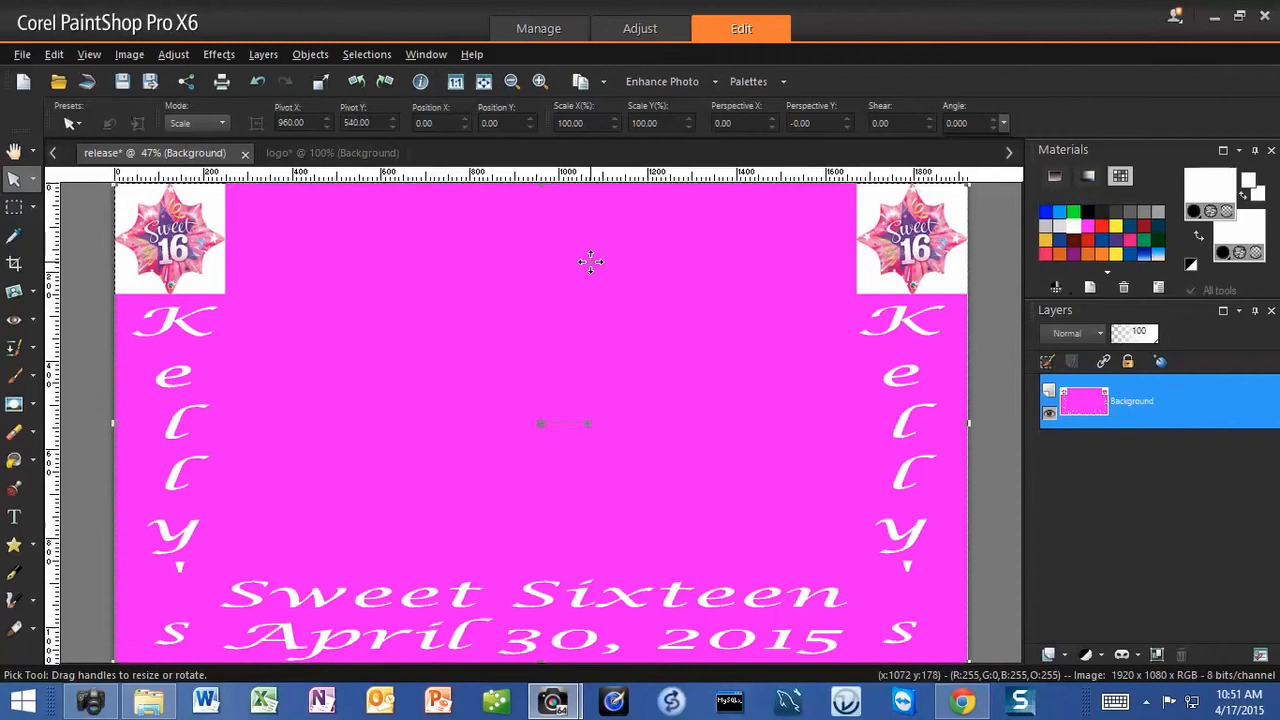
Save the design over 1.jpg and 2.jpg, confirming each overwrite.
click(152, 86)
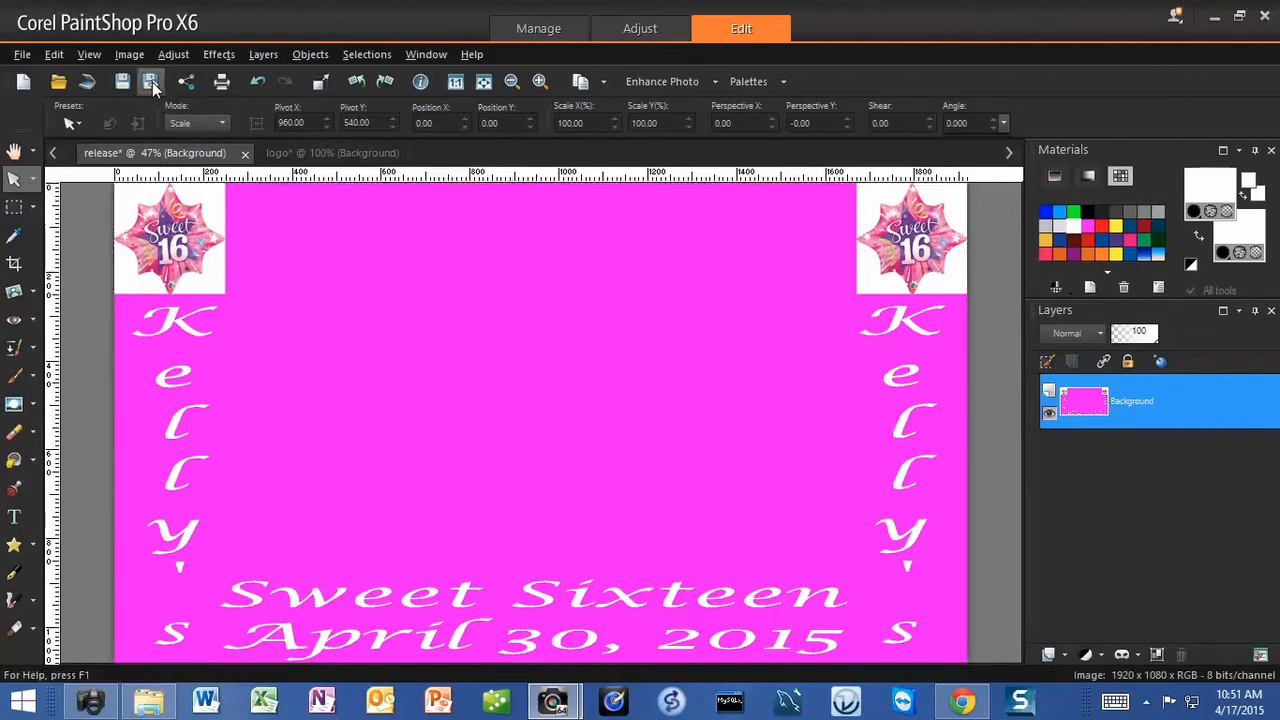
click(144, 136)
double_click(144, 136)
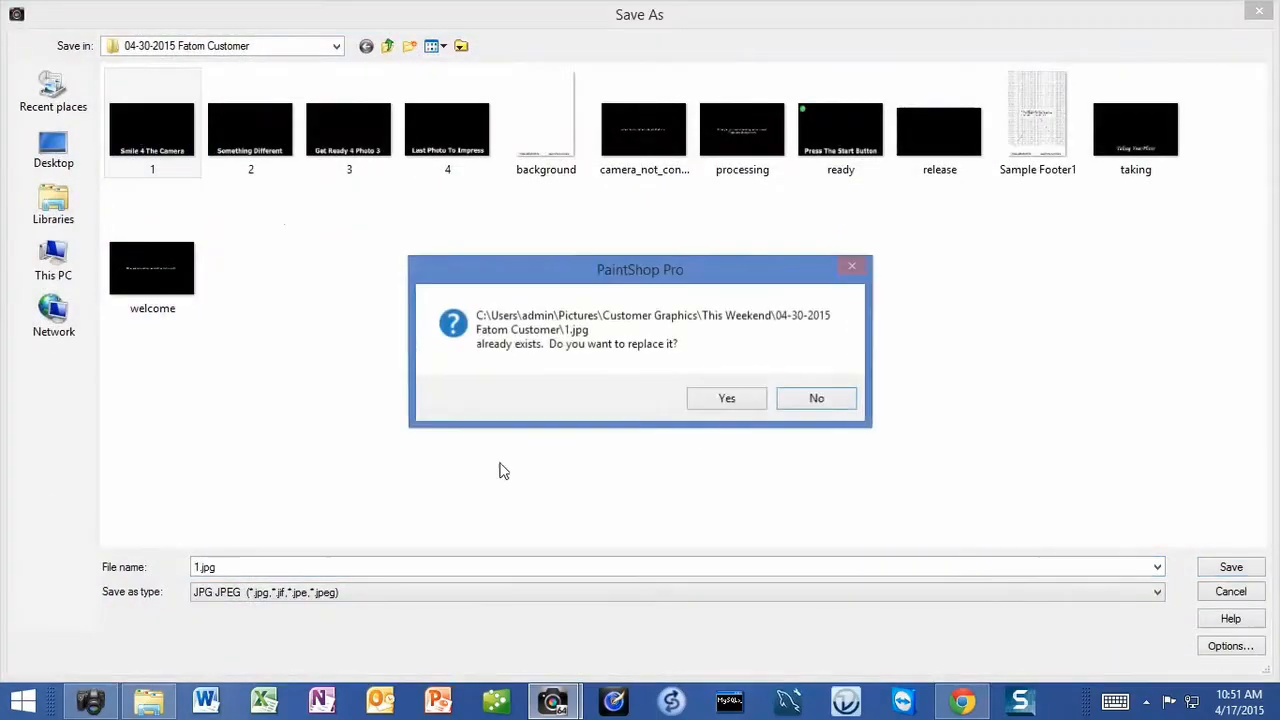
click(717, 400)
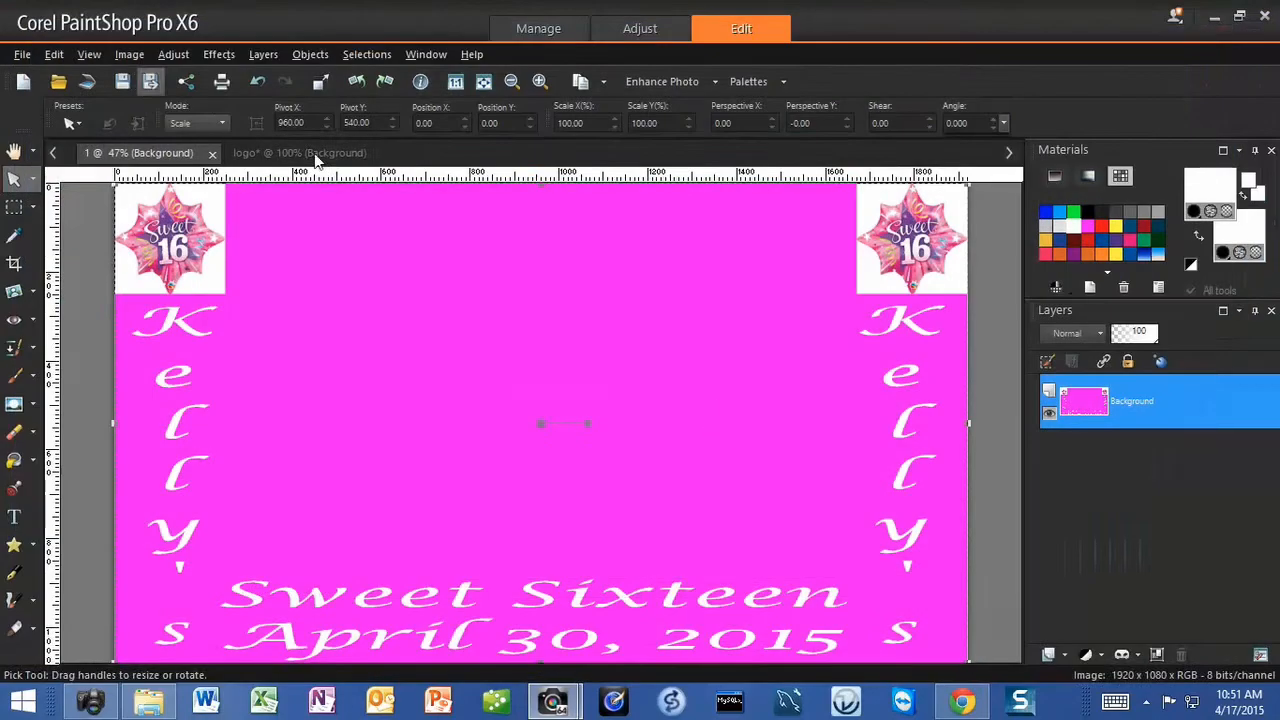
click(151, 82)
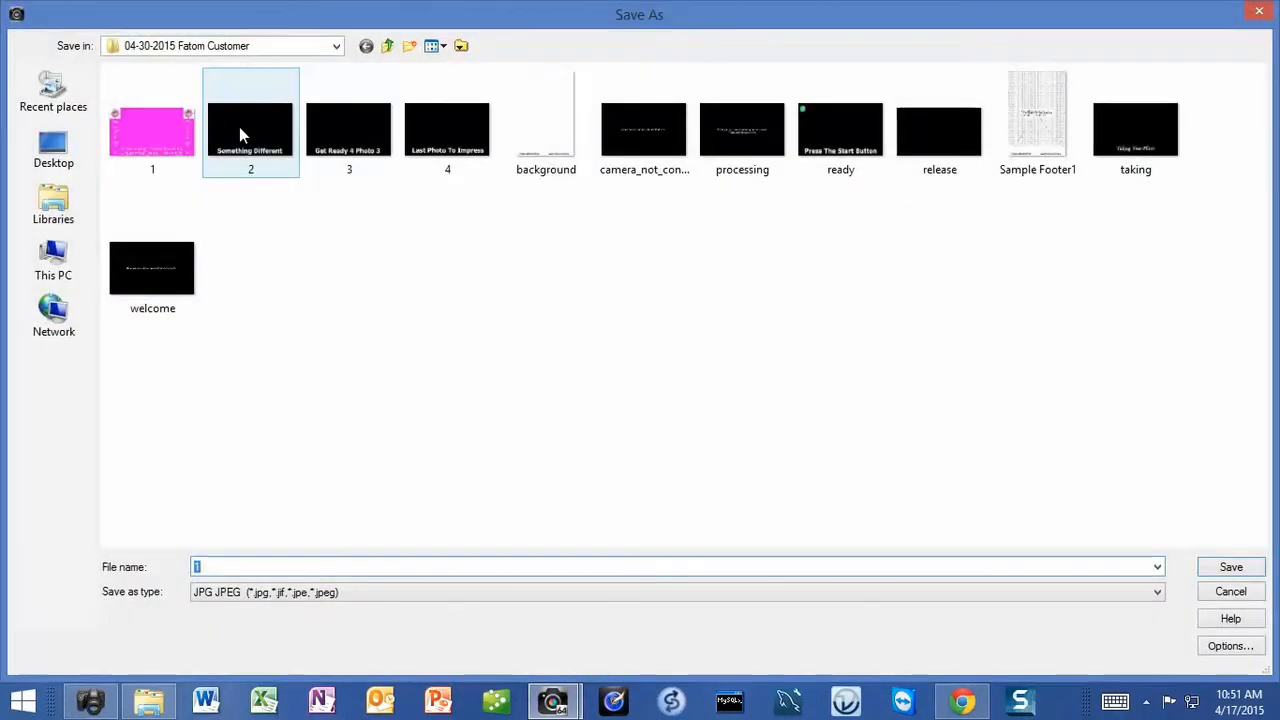
double_click(239, 127)
click(711, 402)
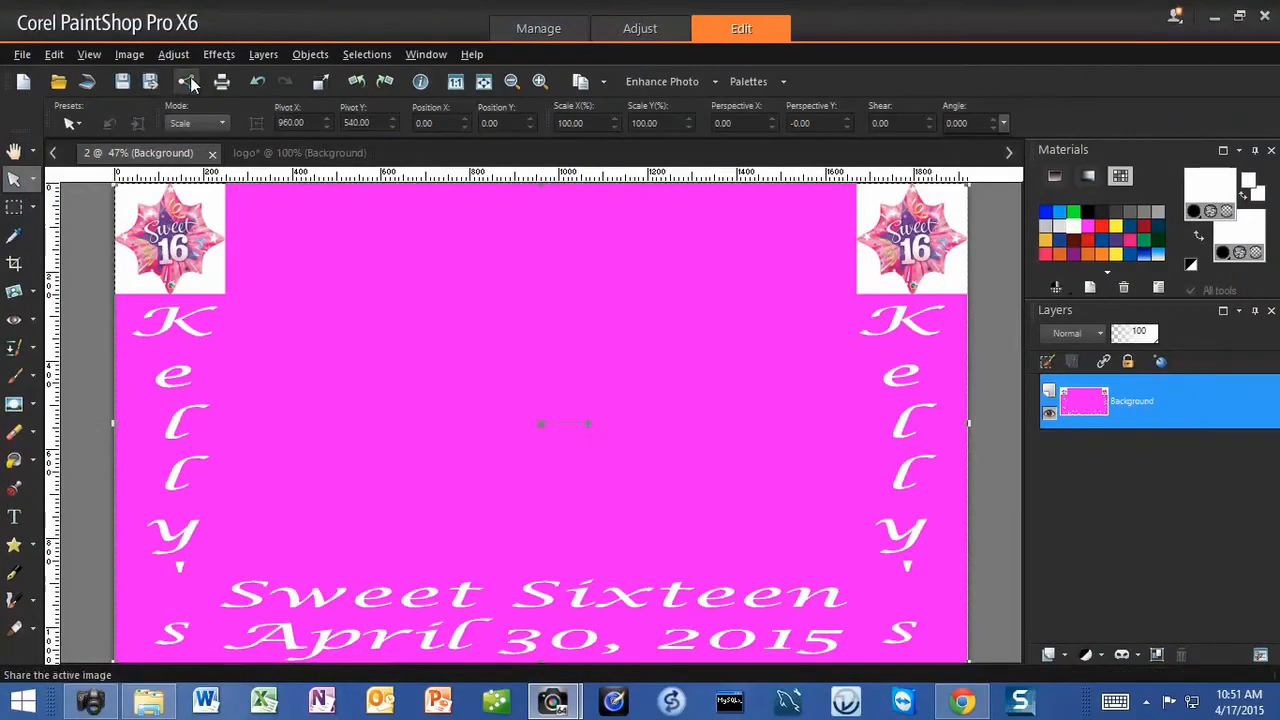
Save the design over 3.jpg, 4.jpg and camera_not_connected.jpg, confirming each replacement.
click(151, 82)
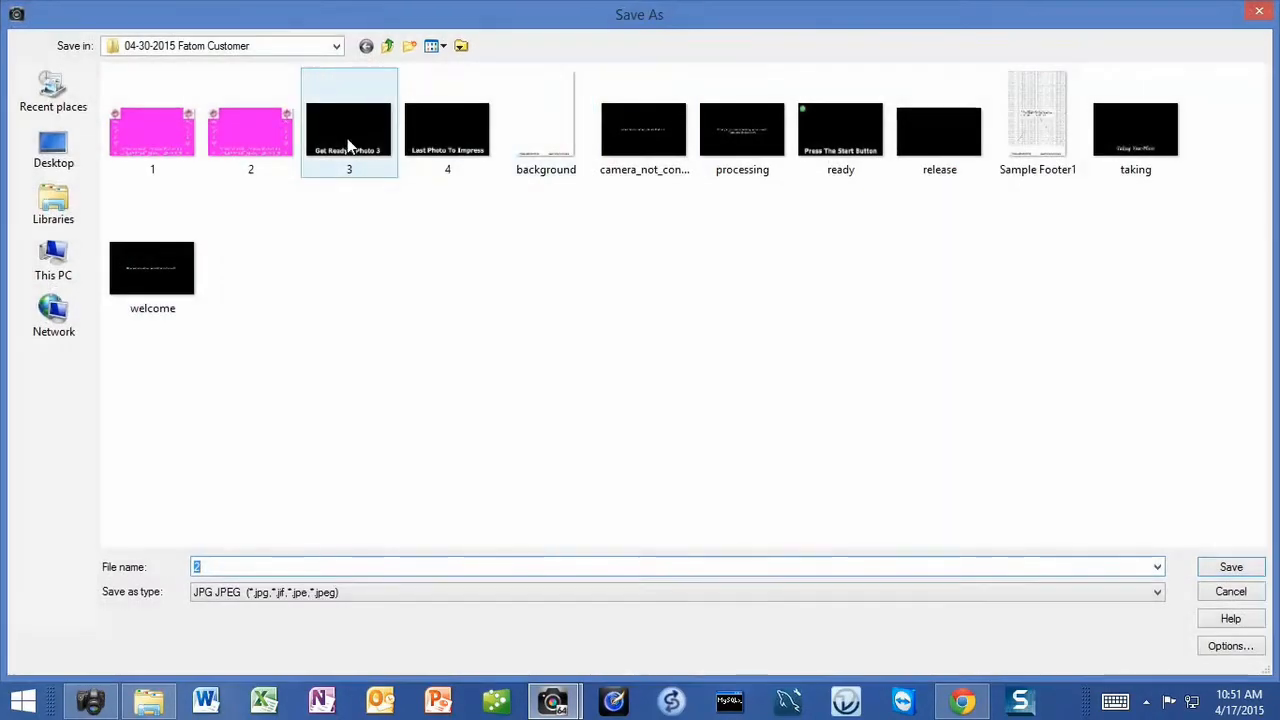
double_click(352, 145)
click(726, 400)
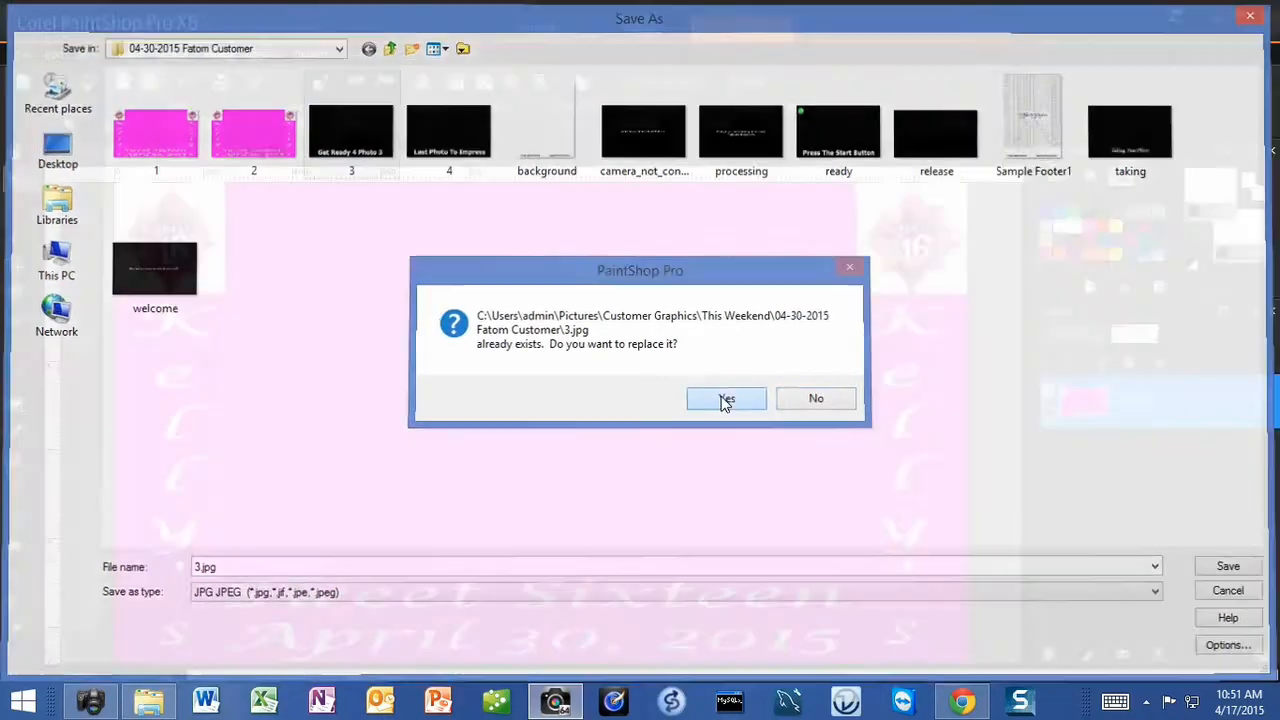
key(F12)
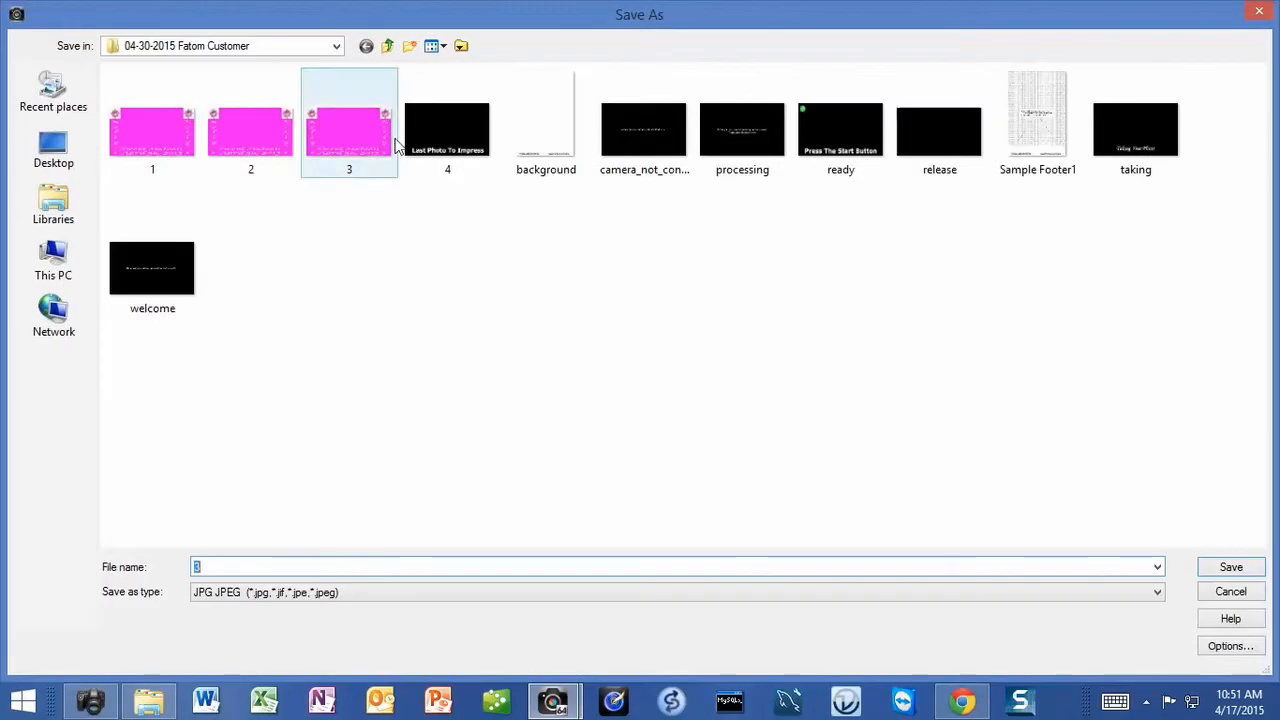
double_click(430, 132)
click(704, 395)
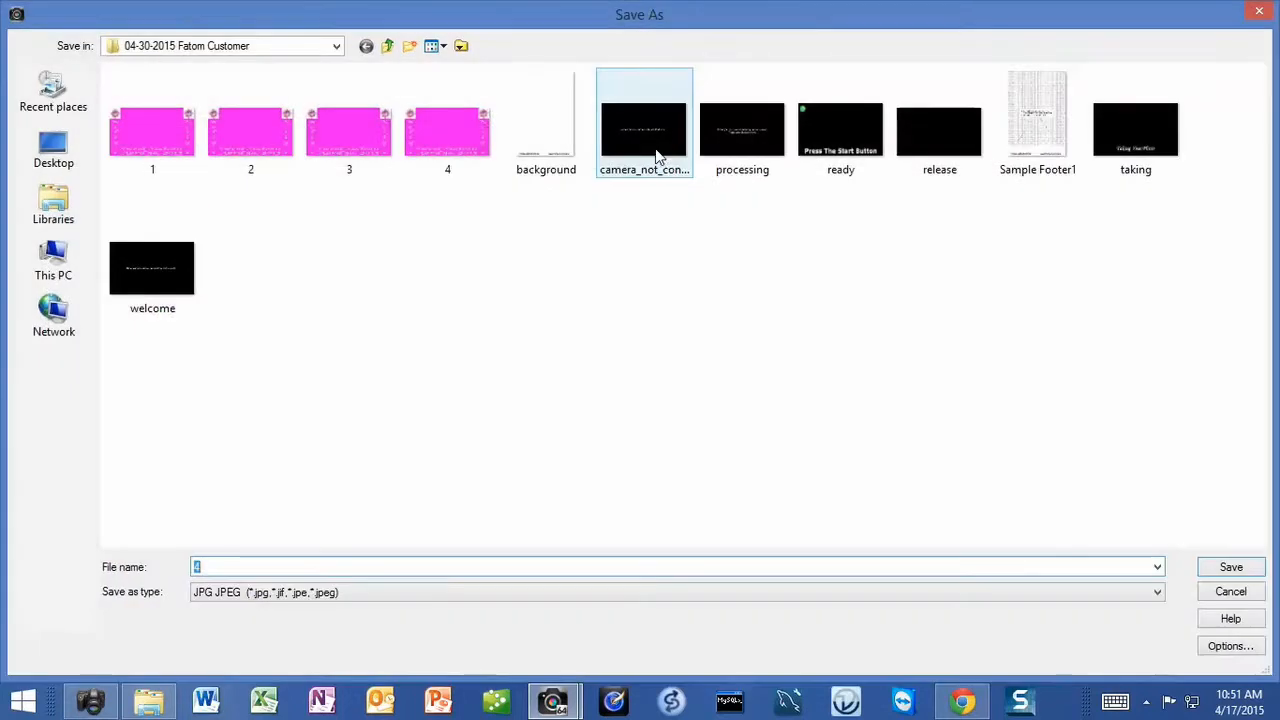
double_click(655, 160)
click(727, 400)
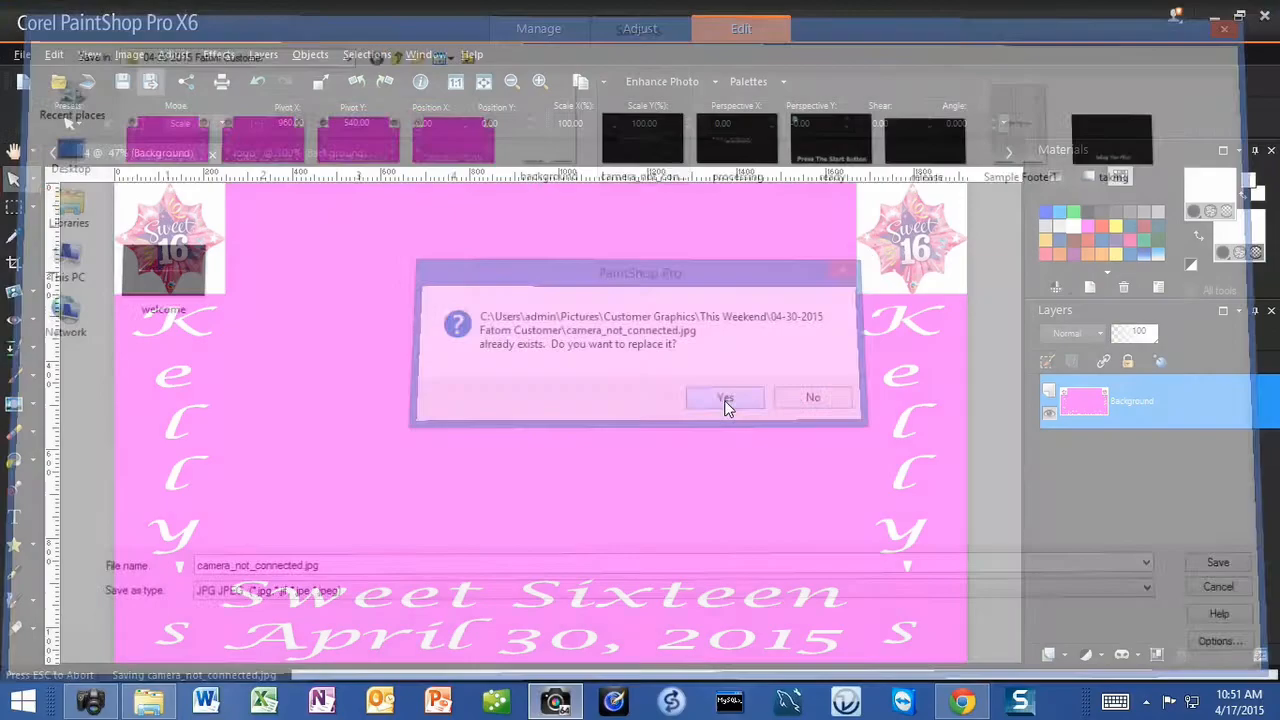
Save the design over processing.jpg and ready.jpg, confirming each replacement.
click(150, 85)
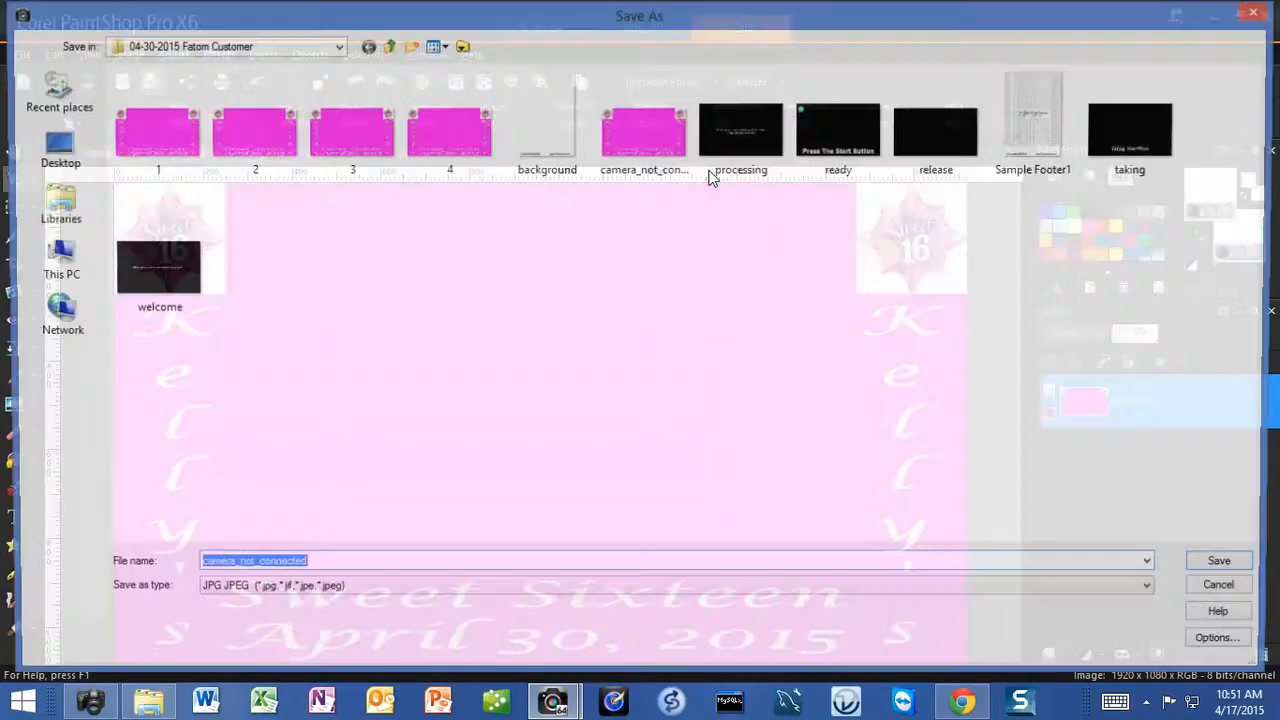
double_click(749, 138)
click(743, 399)
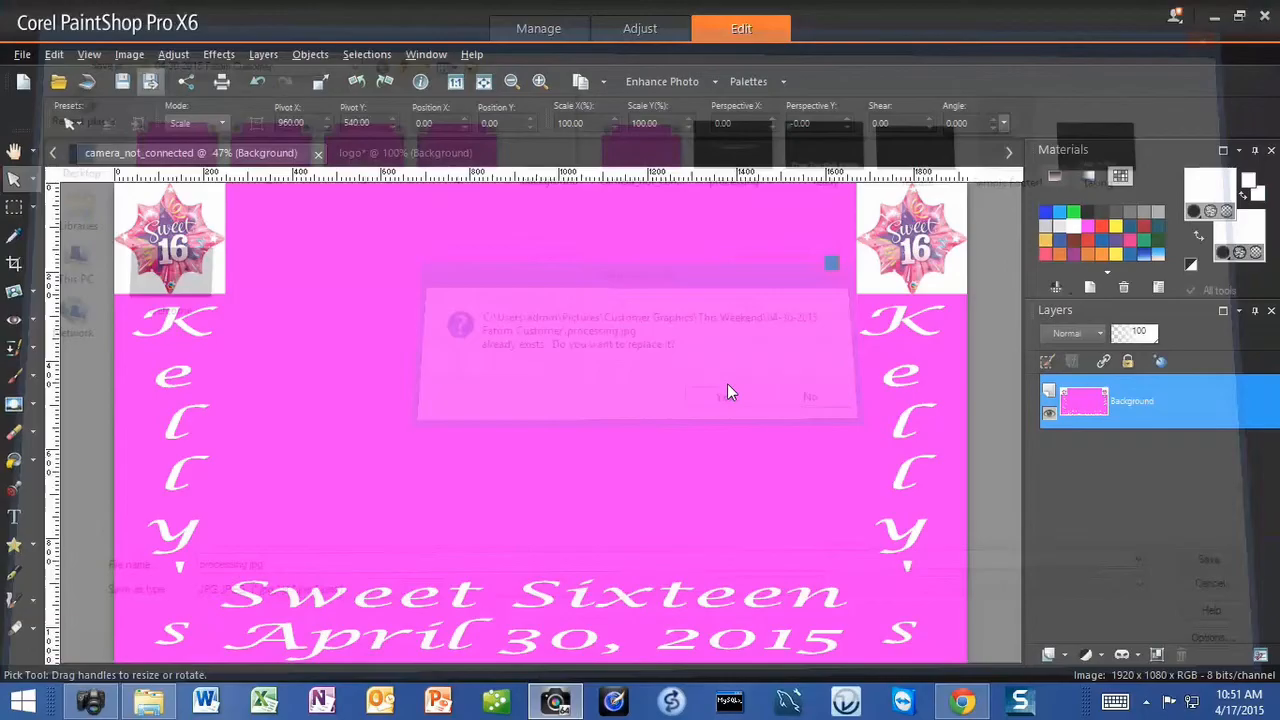
click(150, 85)
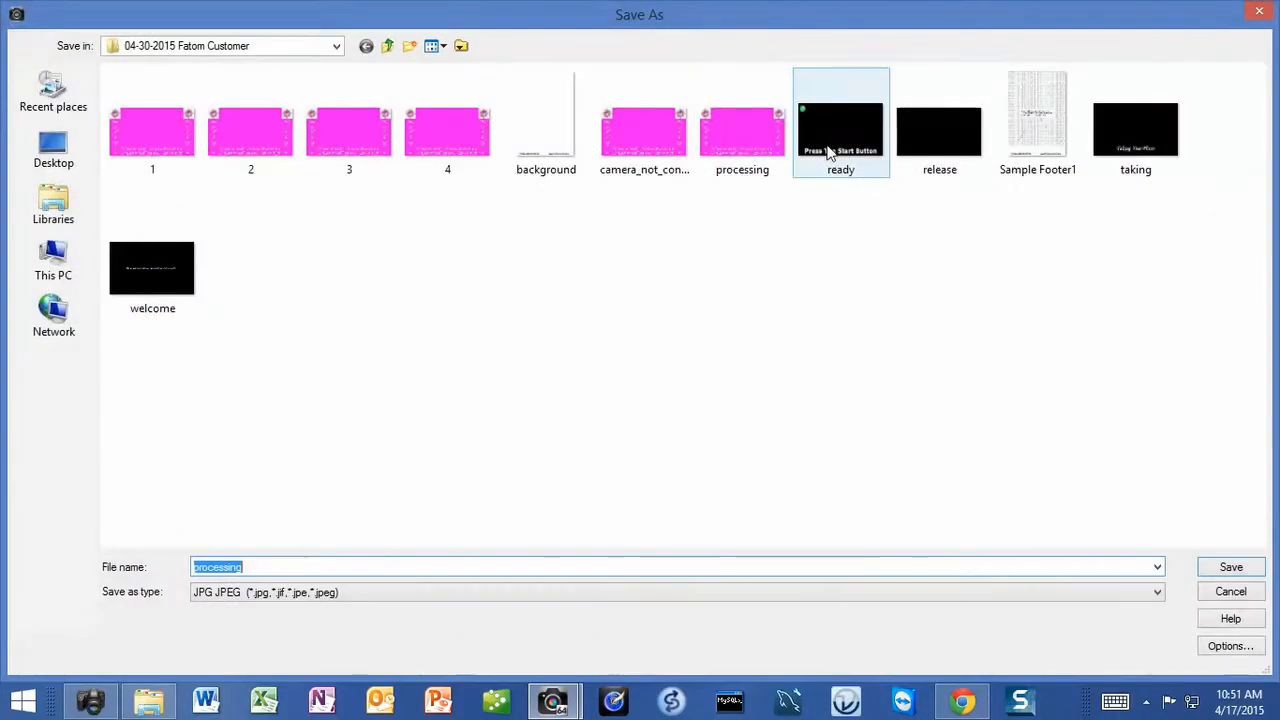
double_click(826, 125)
click(716, 399)
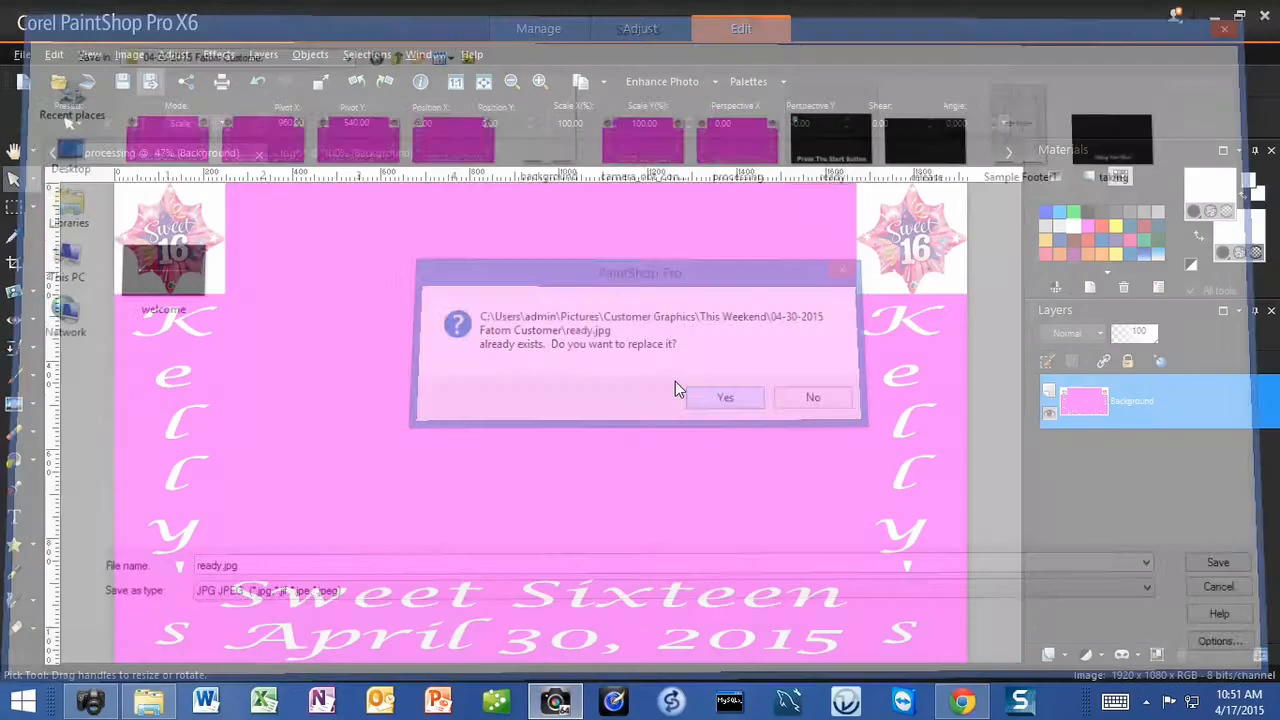
Save the design over release.jpg, taking.jpg and welcome.jpg, confirming each replacement.
click(147, 87)
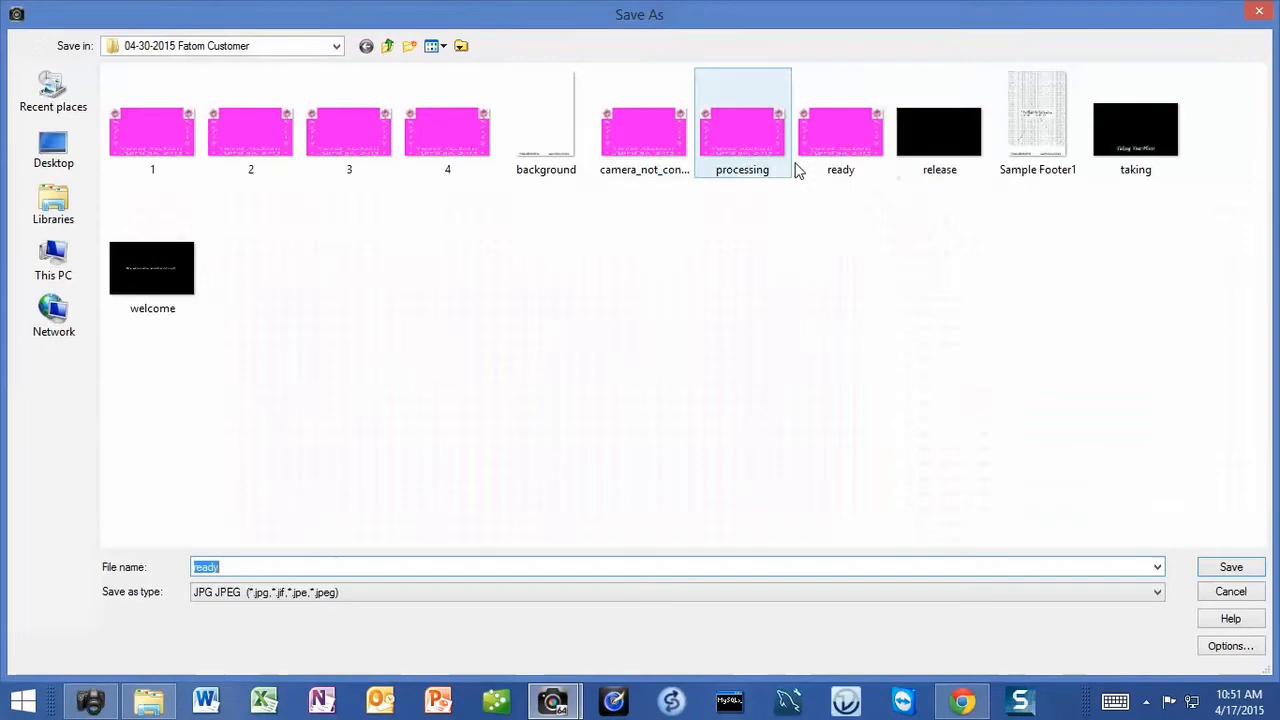
double_click(917, 160)
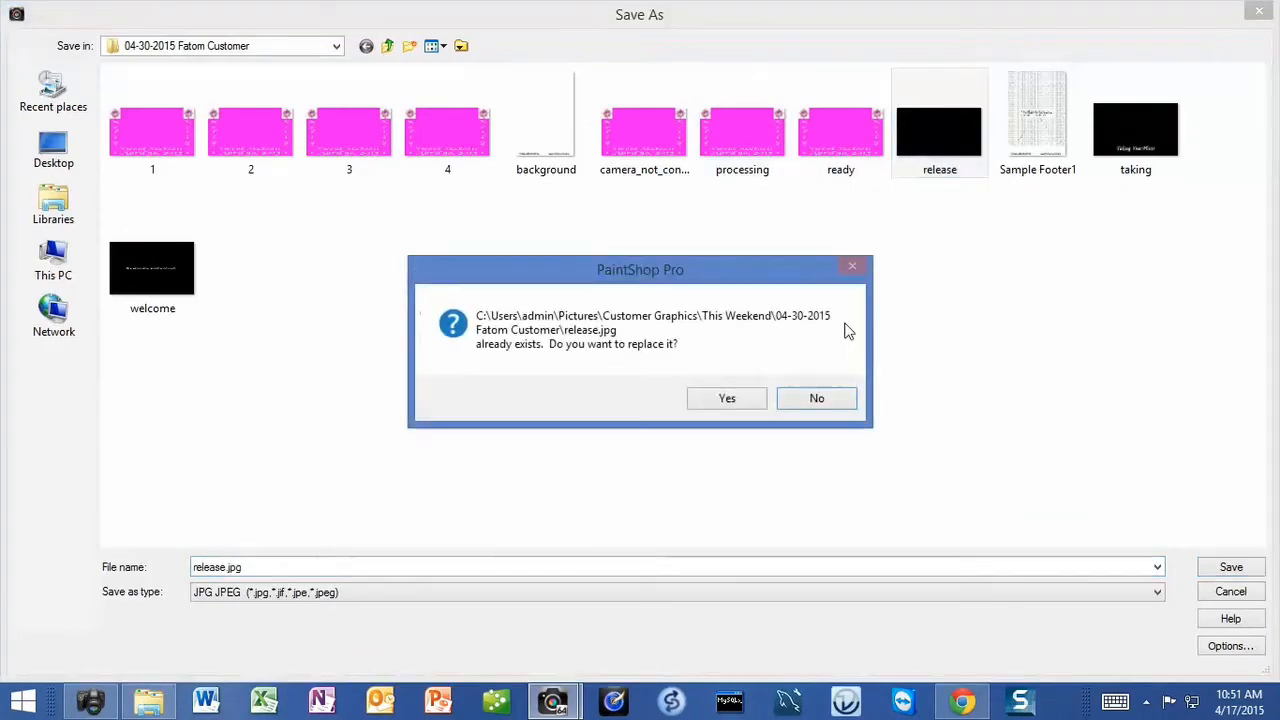
click(733, 400)
click(150, 84)
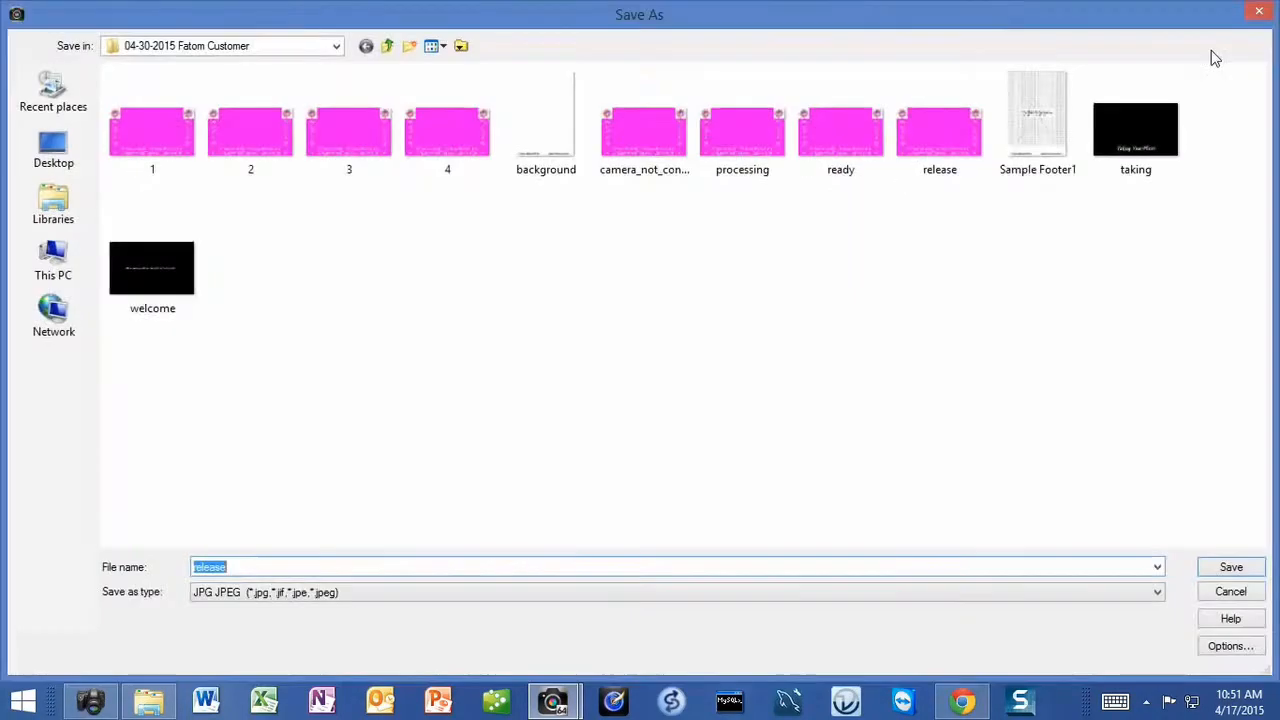
double_click(1120, 143)
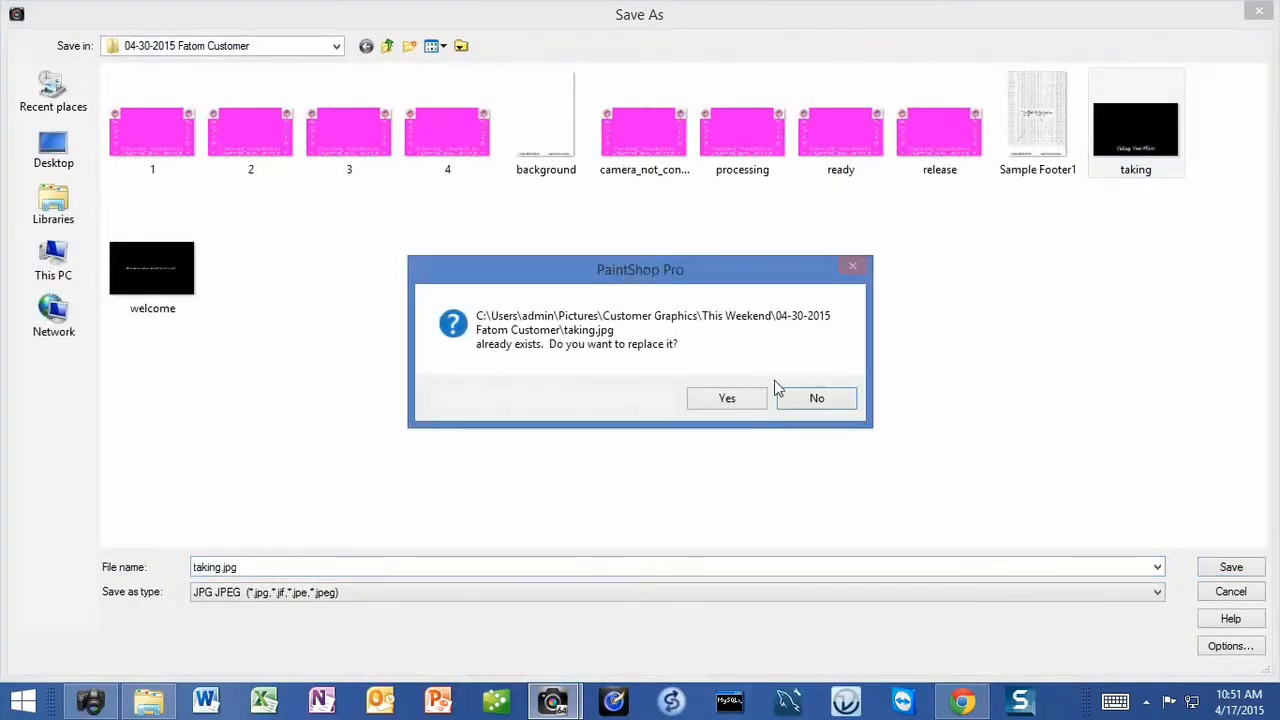
click(713, 400)
click(150, 83)
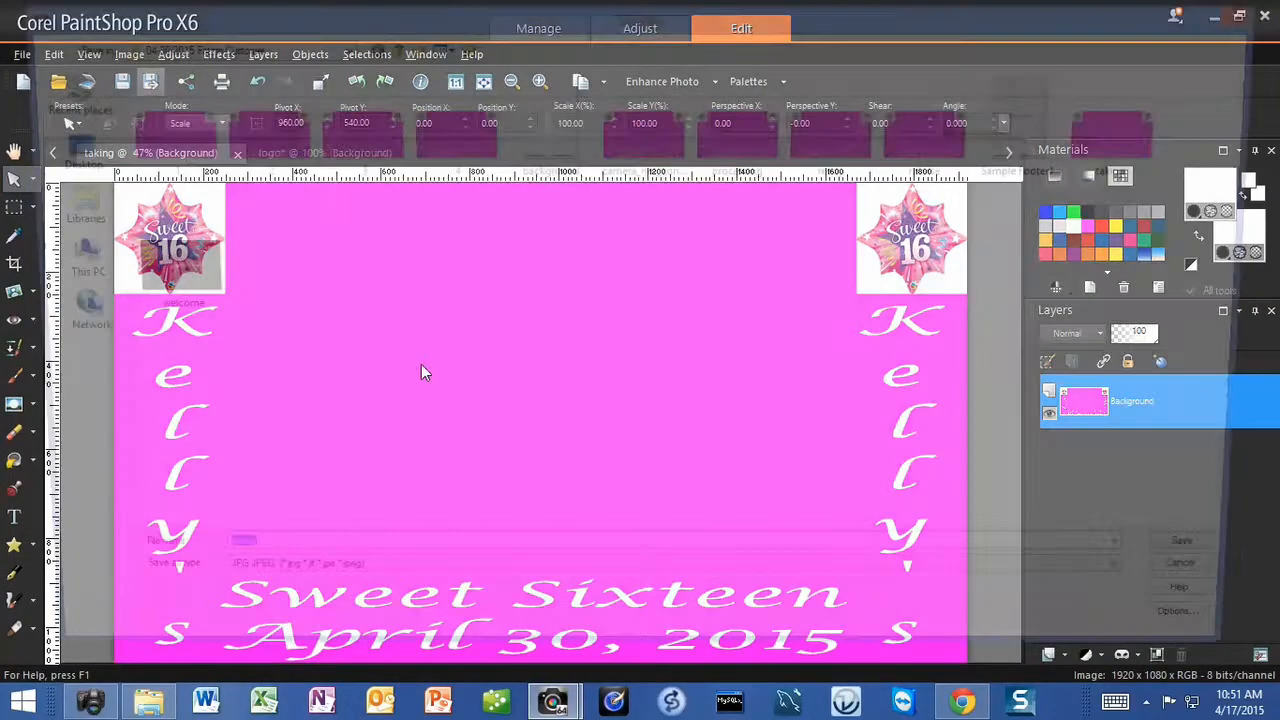
click(174, 284)
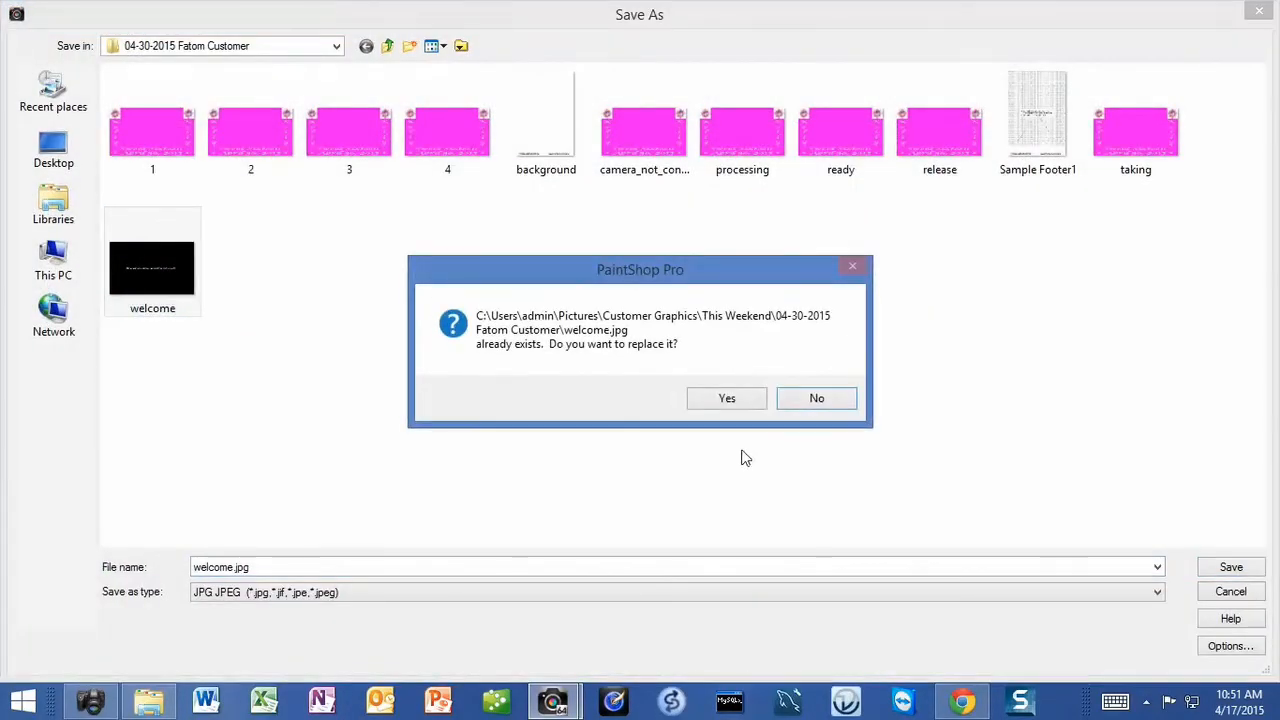
click(724, 398)
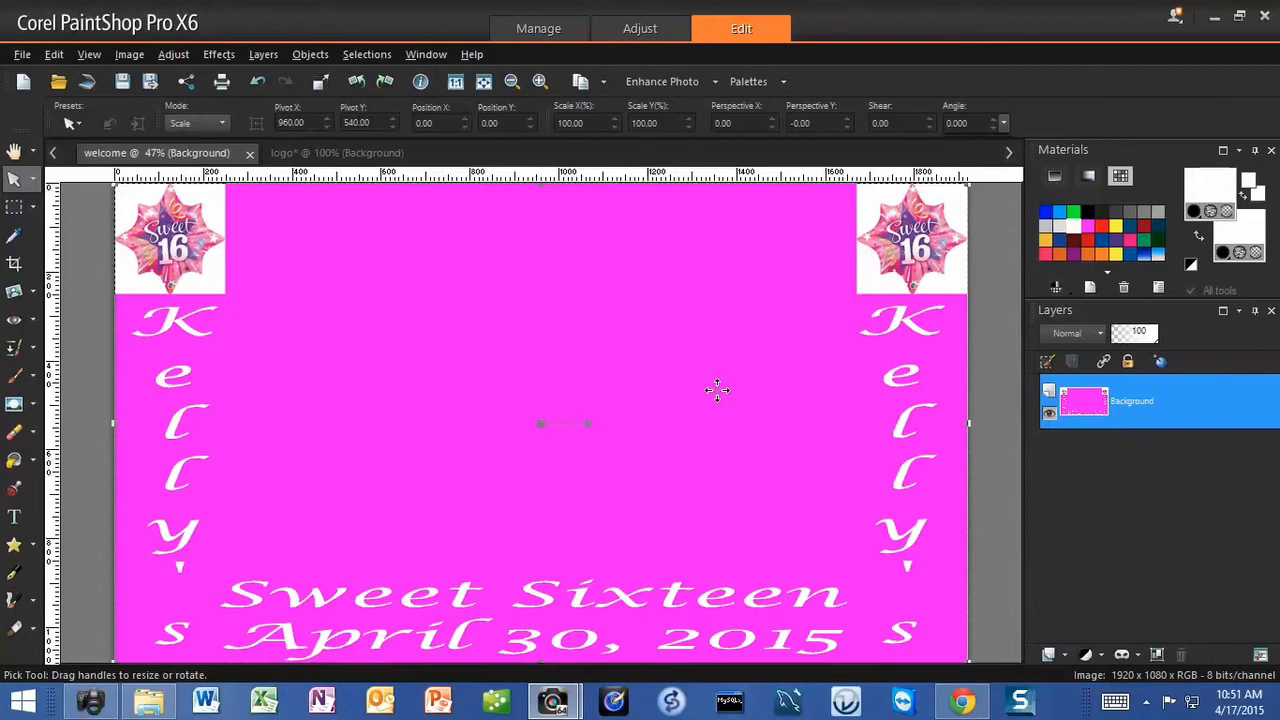
Close the welcome screen and the logo image, discarding the logo changes.
click(249, 154)
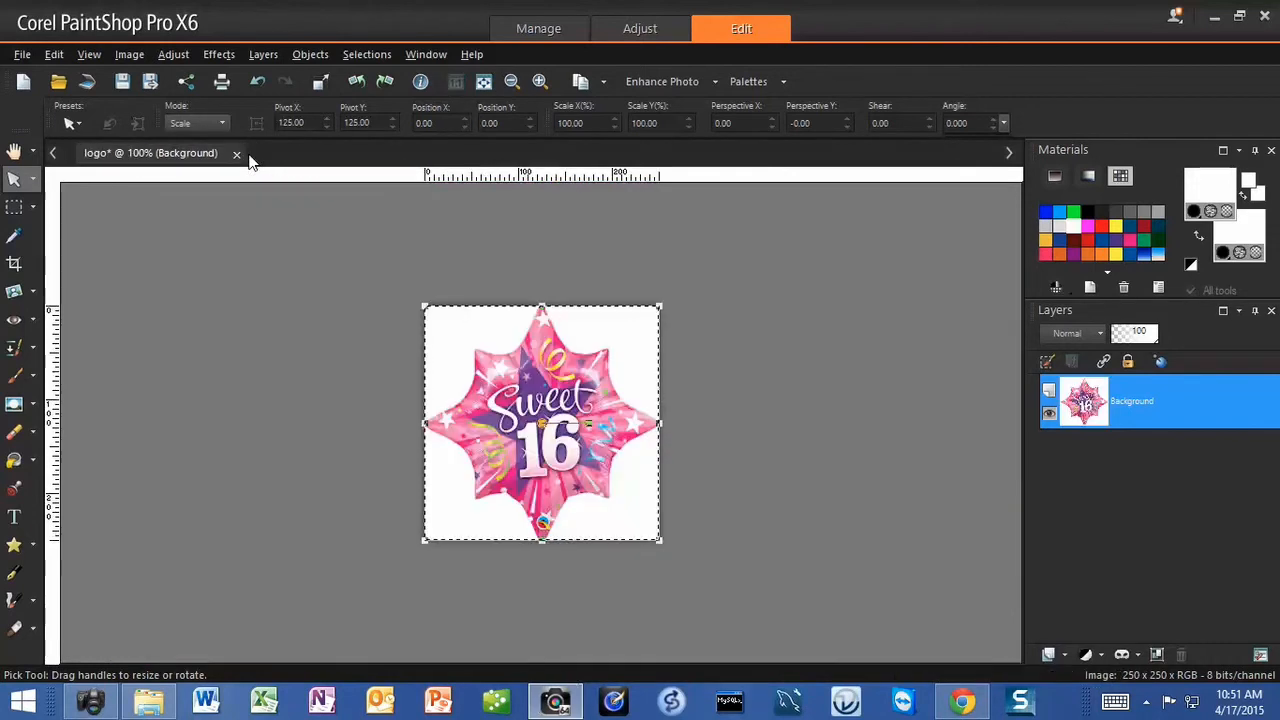
click(238, 156)
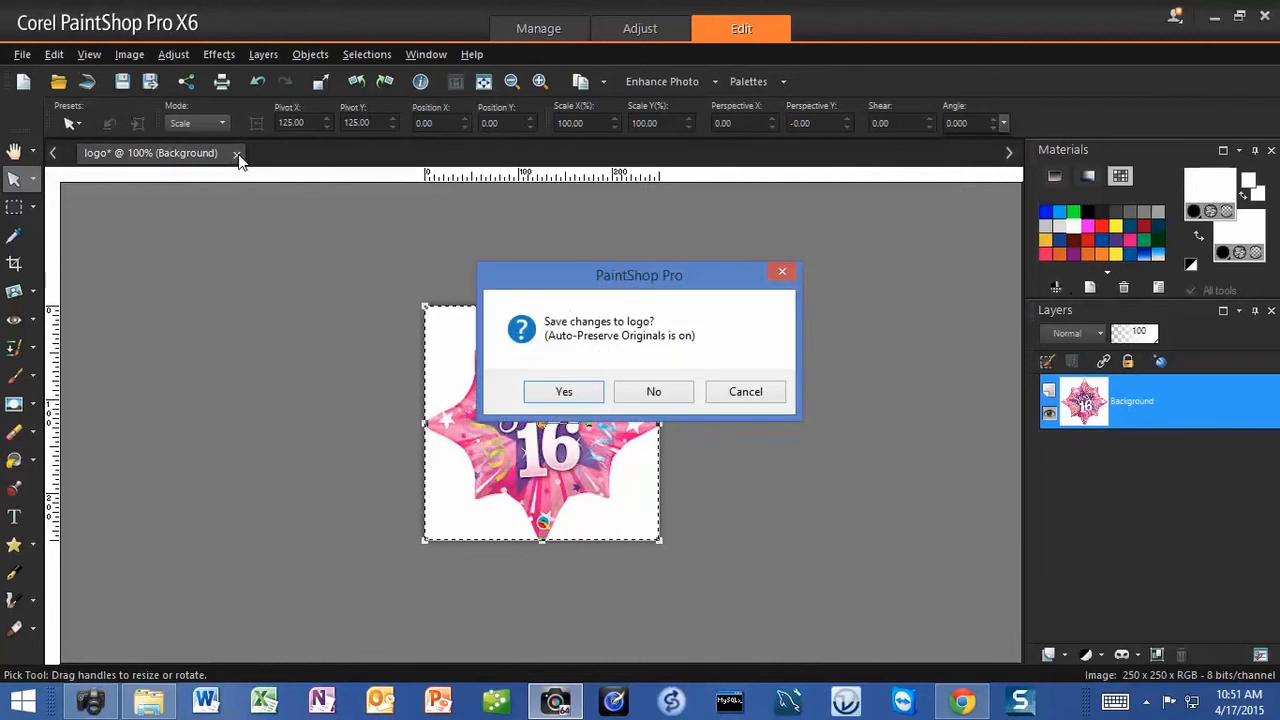
click(654, 389)
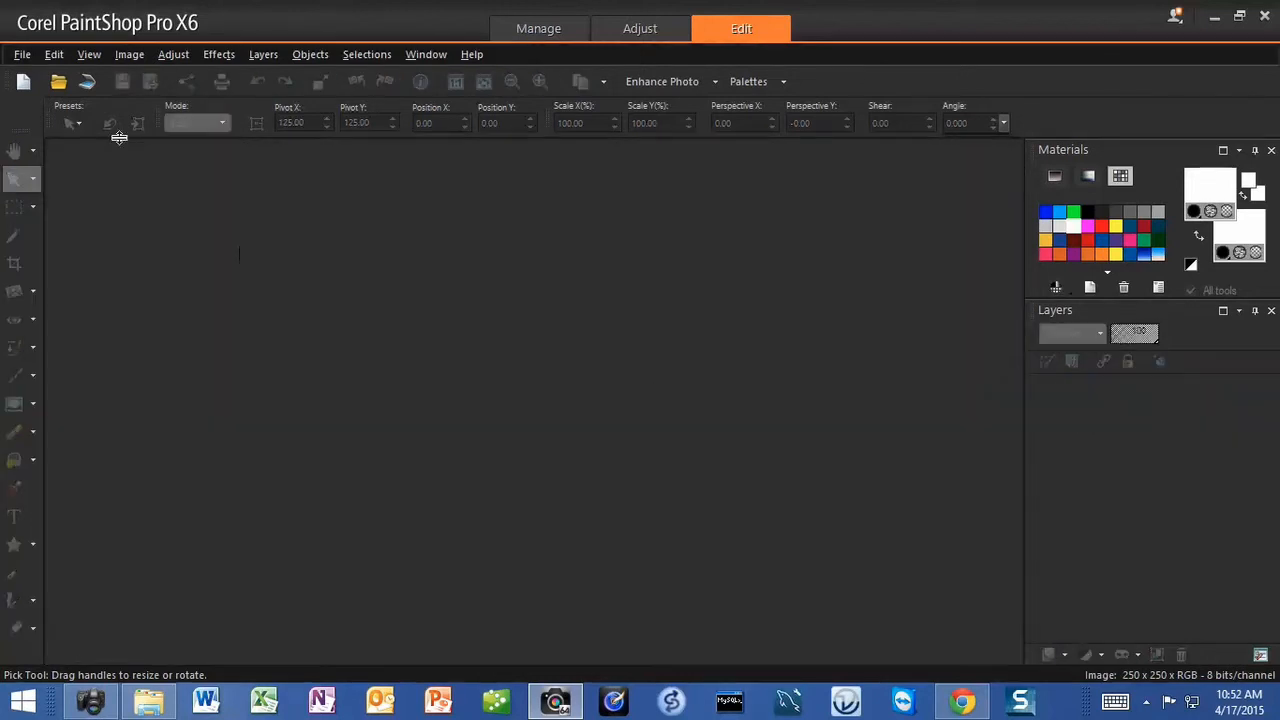
Open screens 1–4, processing, ready and taking together.
click(58, 81)
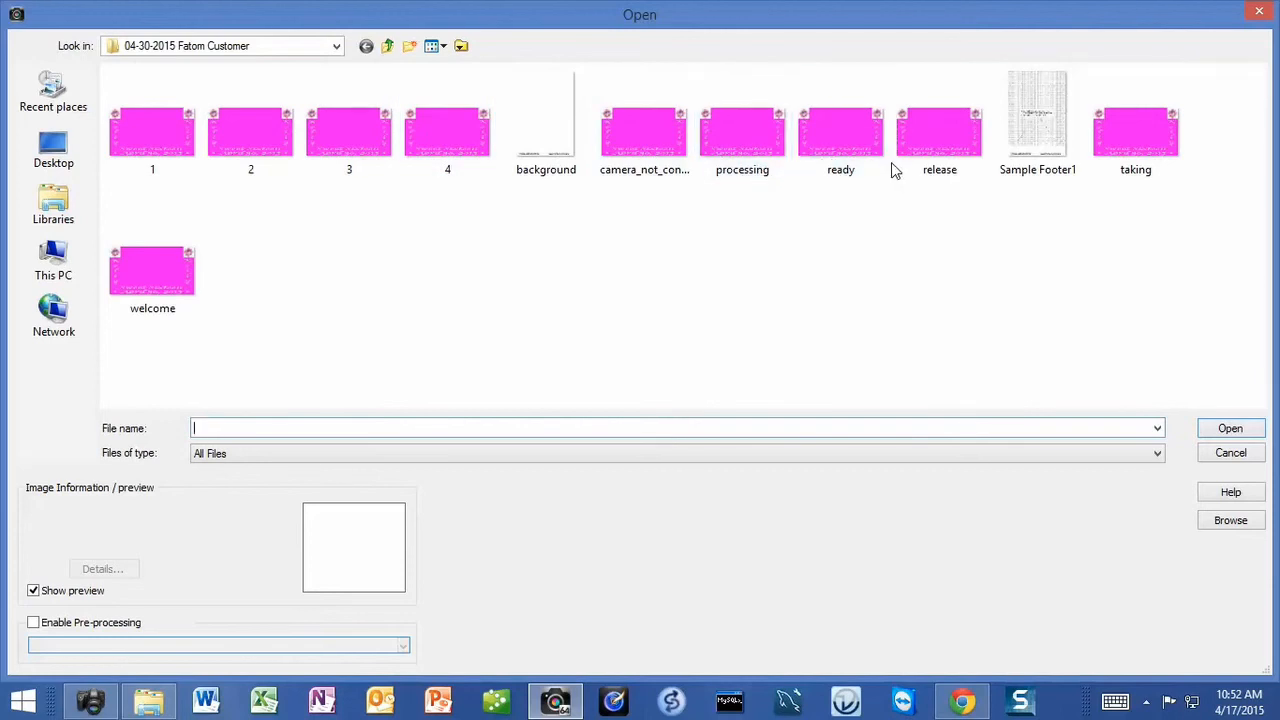
click(155, 144)
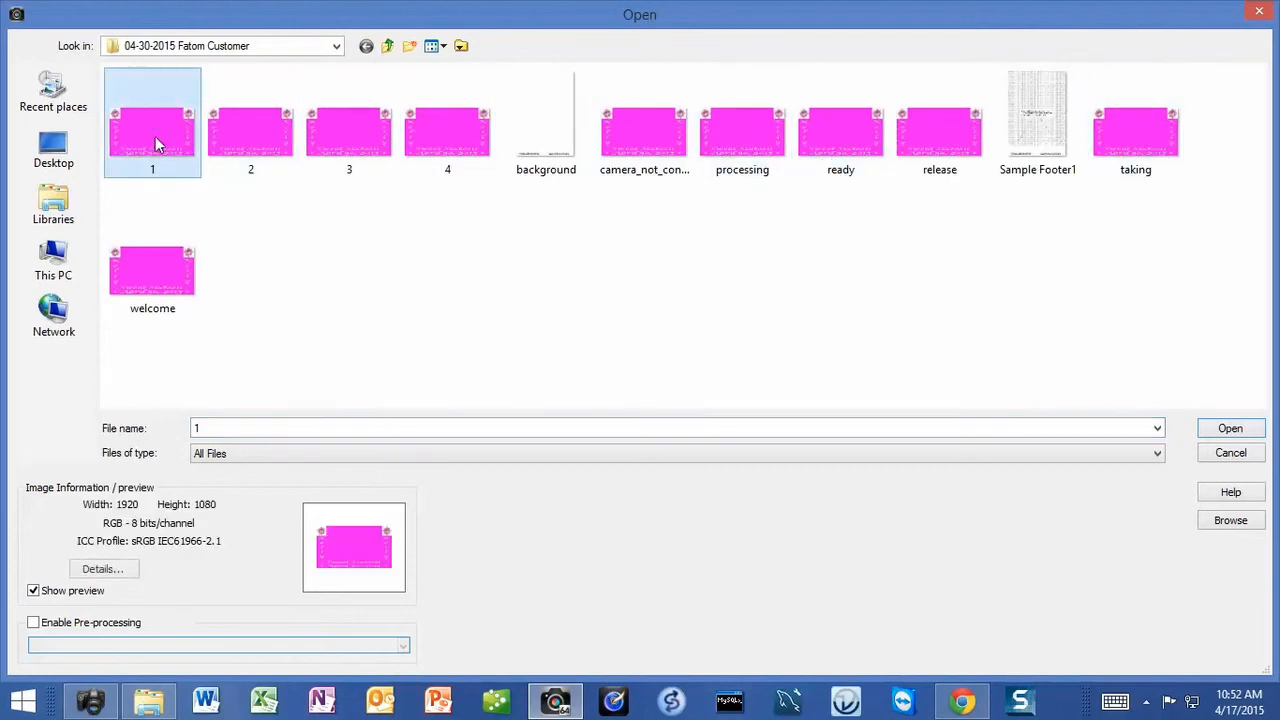
shift+click(415, 137)
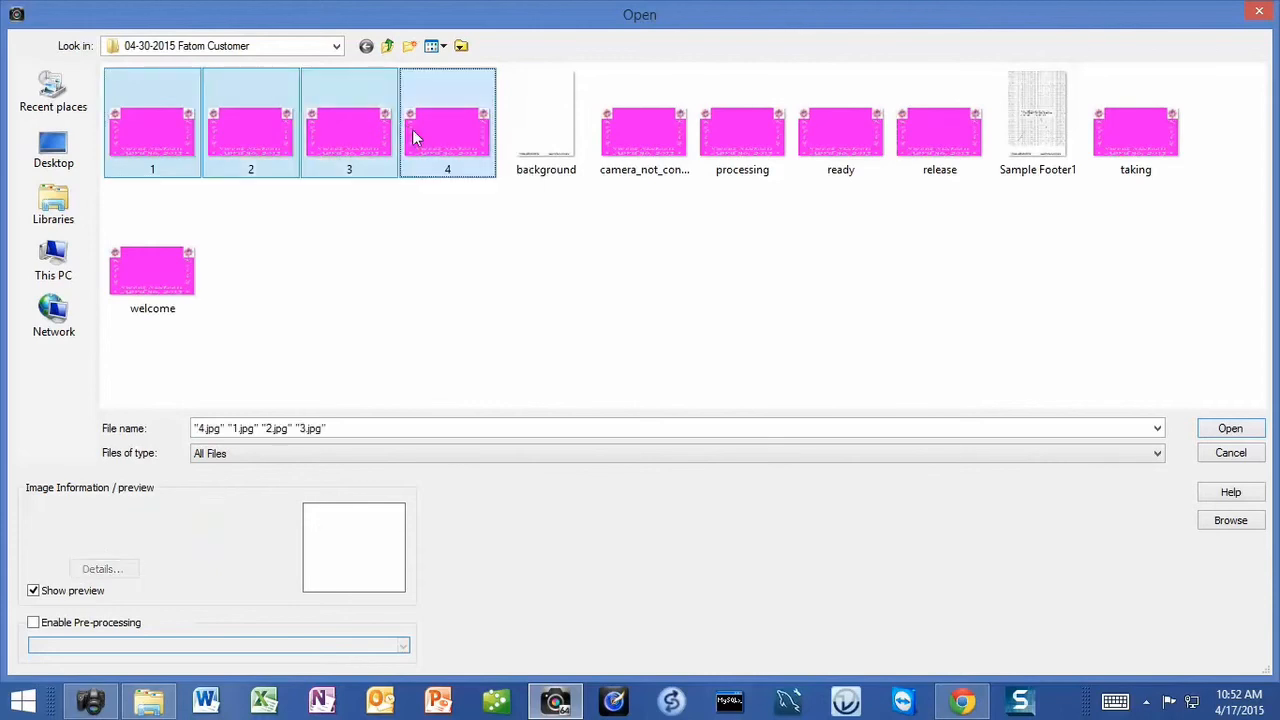
ctrl+click(745, 163)
ctrl+click(848, 160)
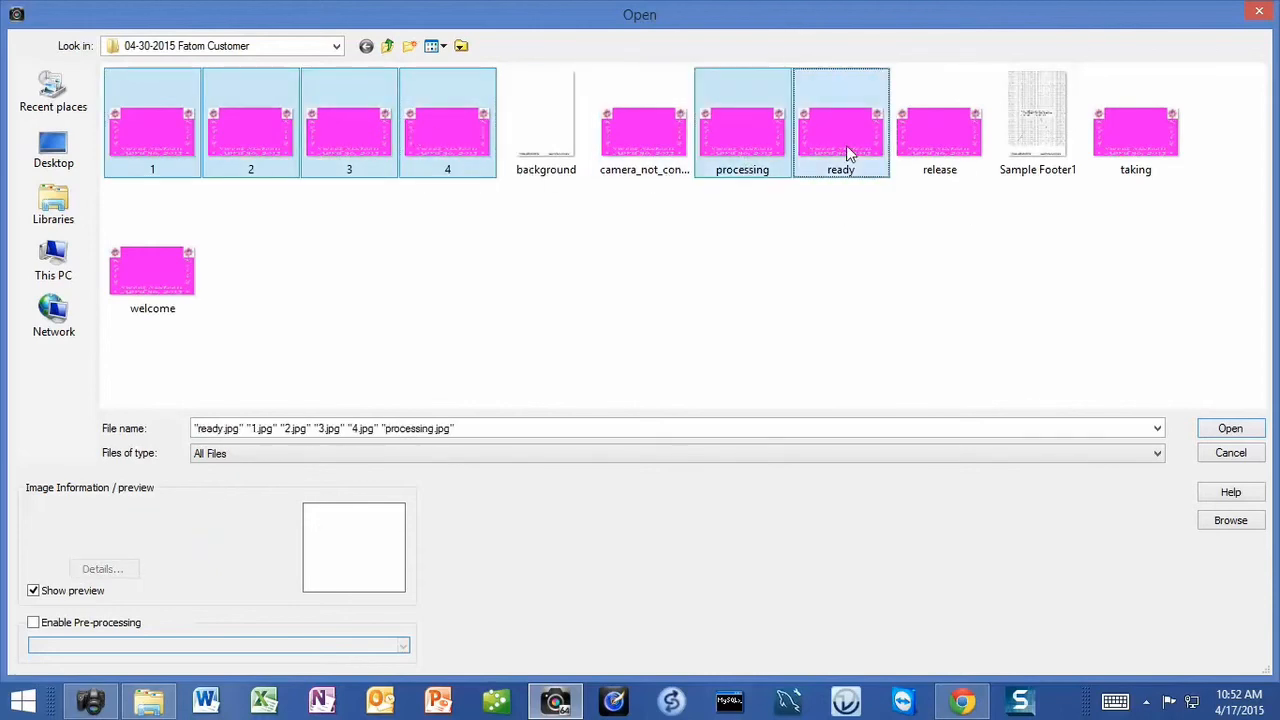
ctrl+click(1145, 158)
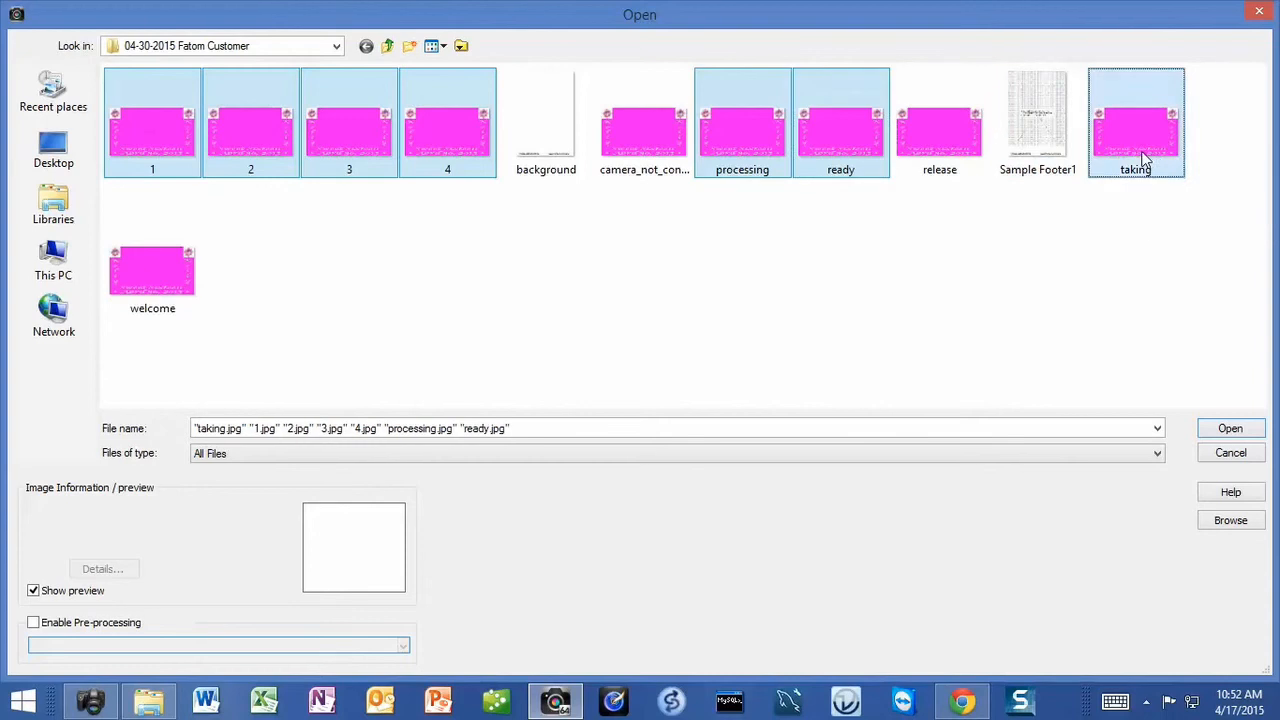
click(1229, 431)
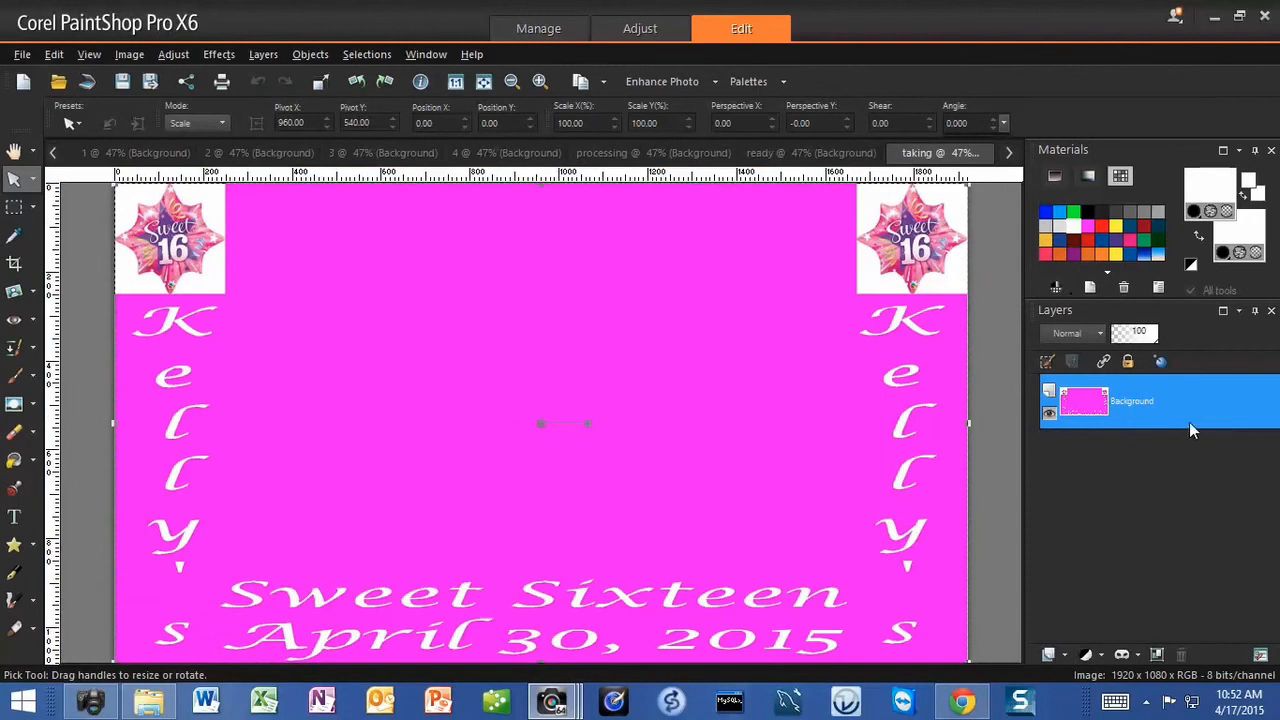
Add a 'Taking Your Photo' caption above Sweet Sixteen and nudge it slightly right.
click(14, 516)
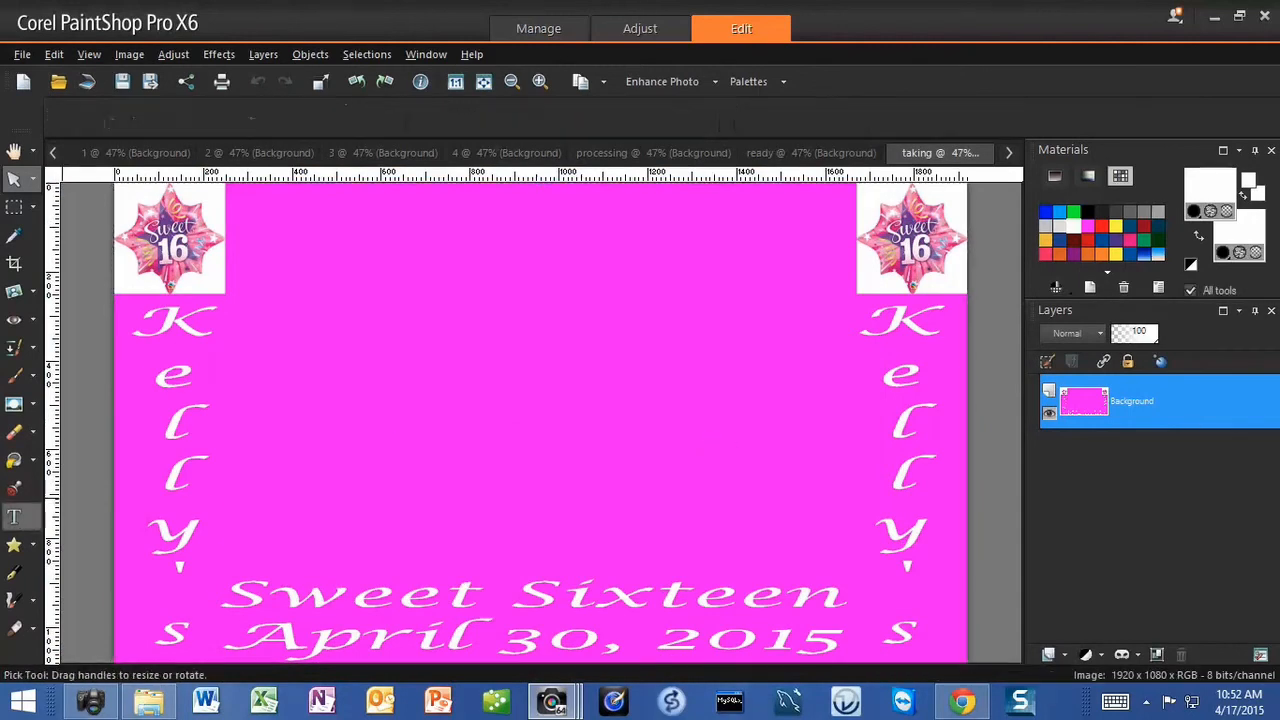
click(496, 562)
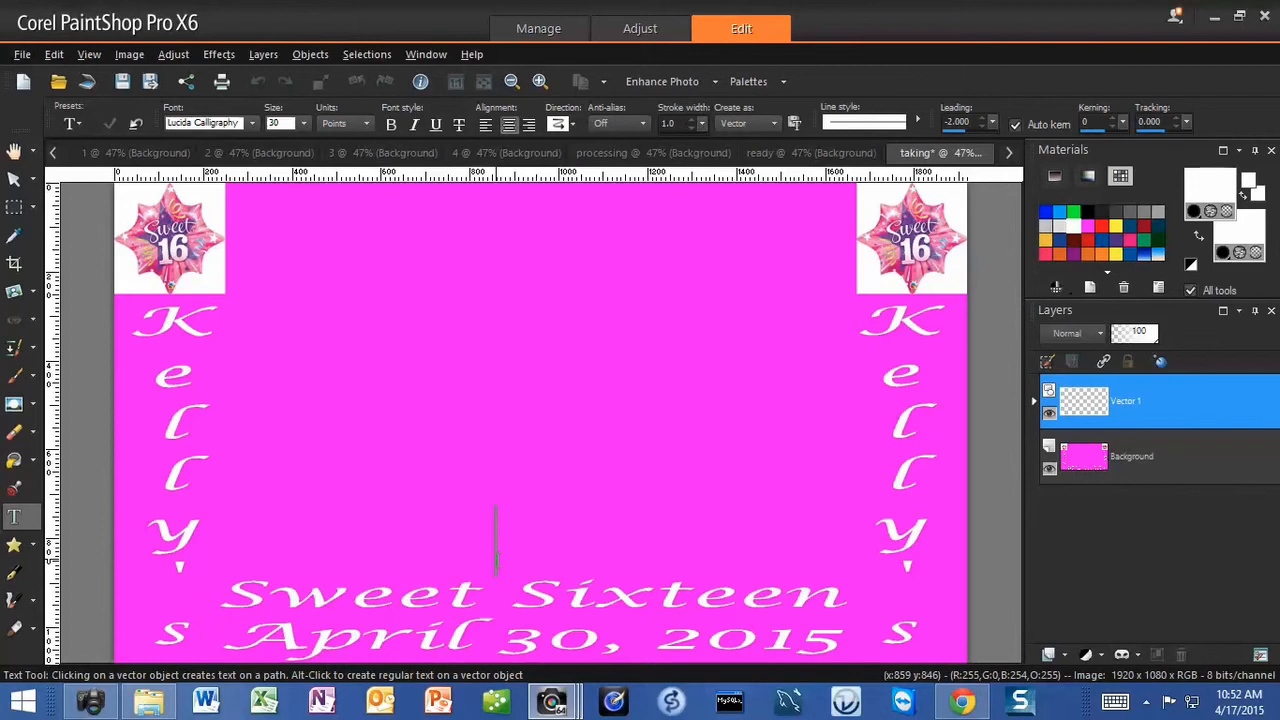
text(Taking)
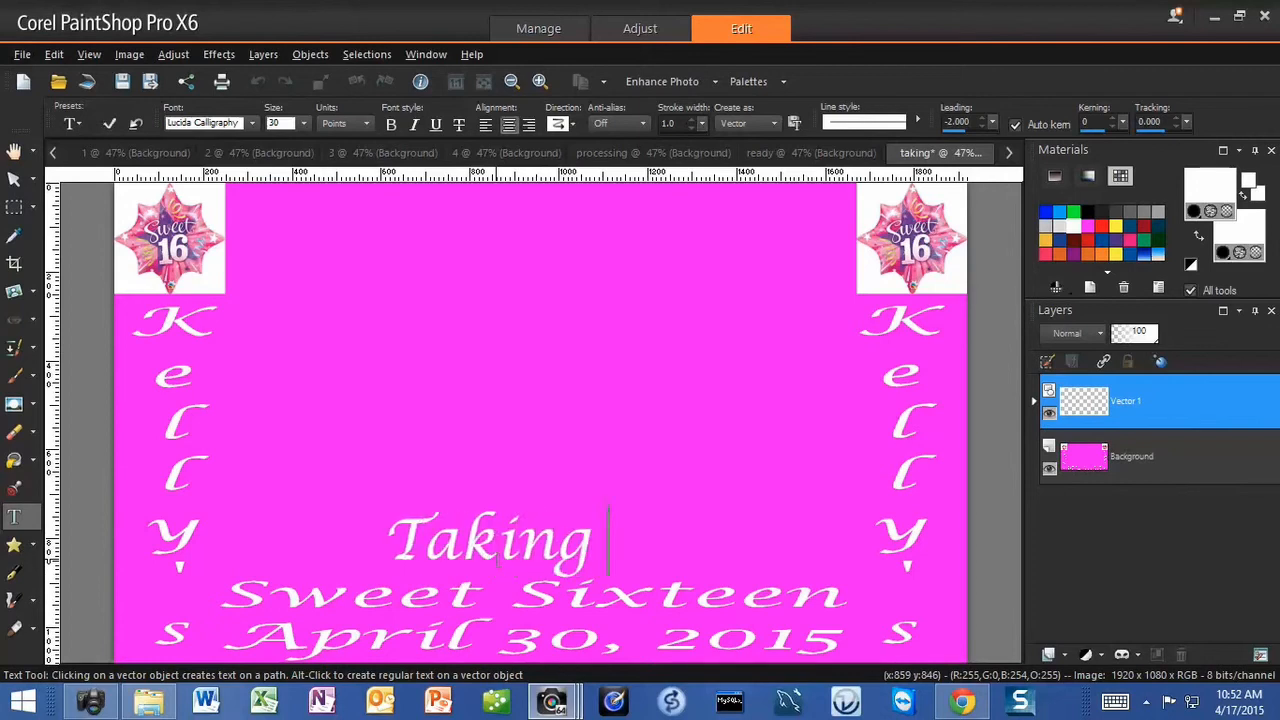
text( Your Photo)
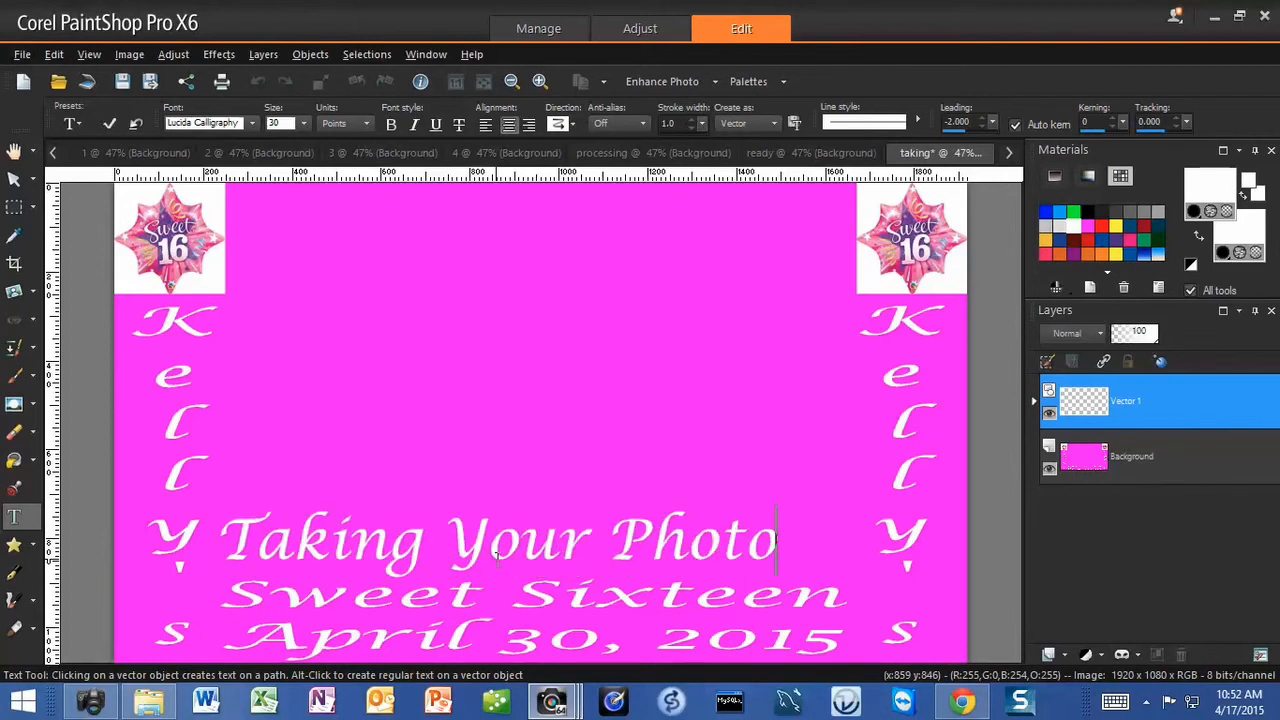
click(14, 178)
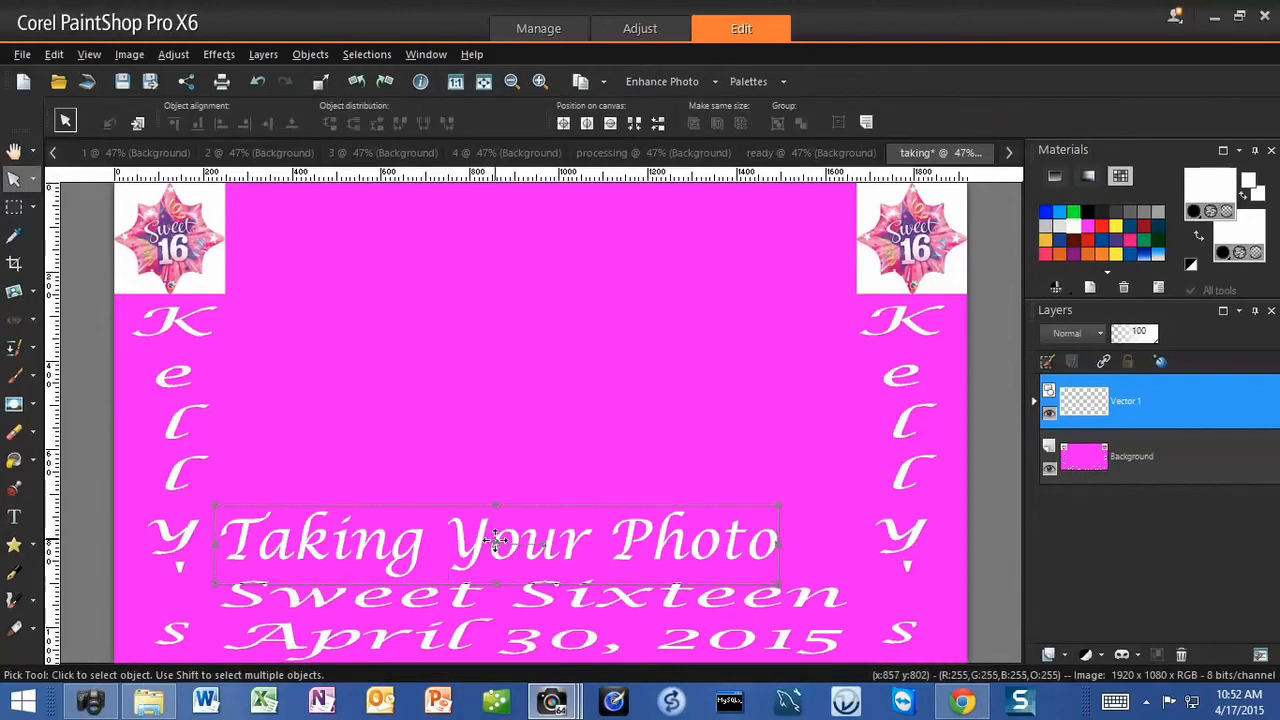
drag(495, 543, 531, 540)
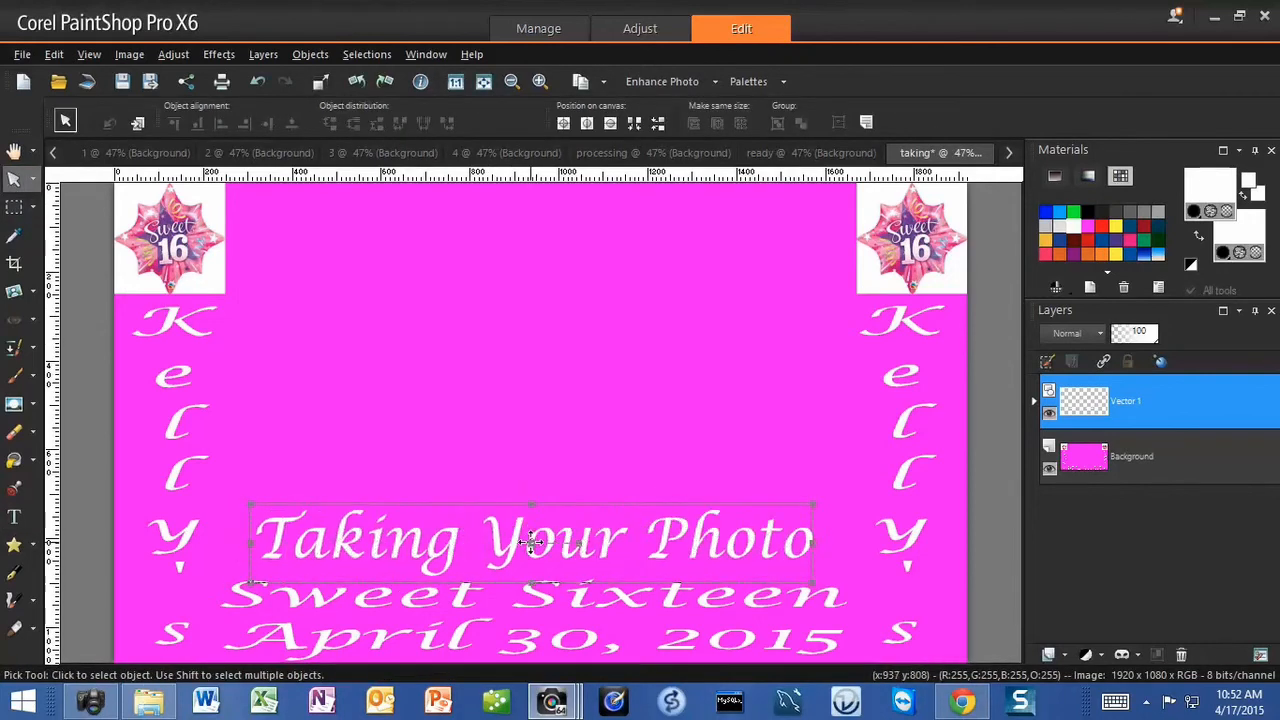
Flatten the taking screen into one layer and save it.
right_click(1057, 553)
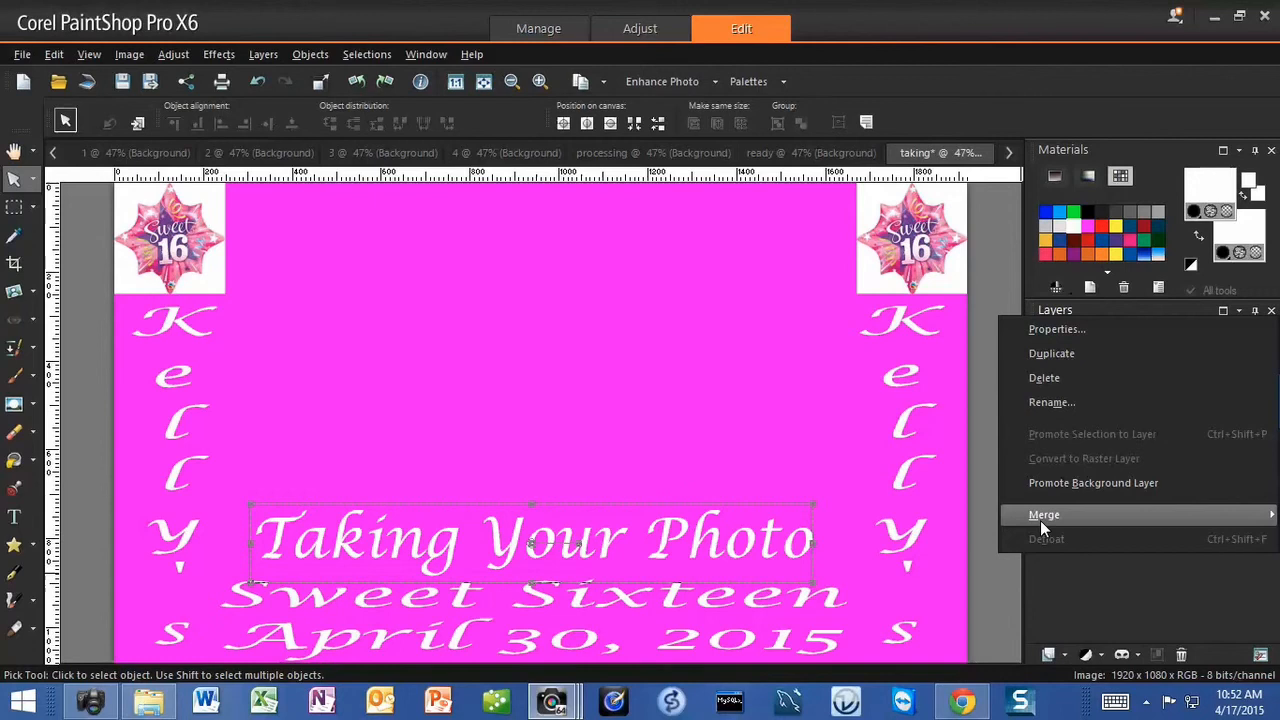
mouse_move(1040, 517)
click(870, 539)
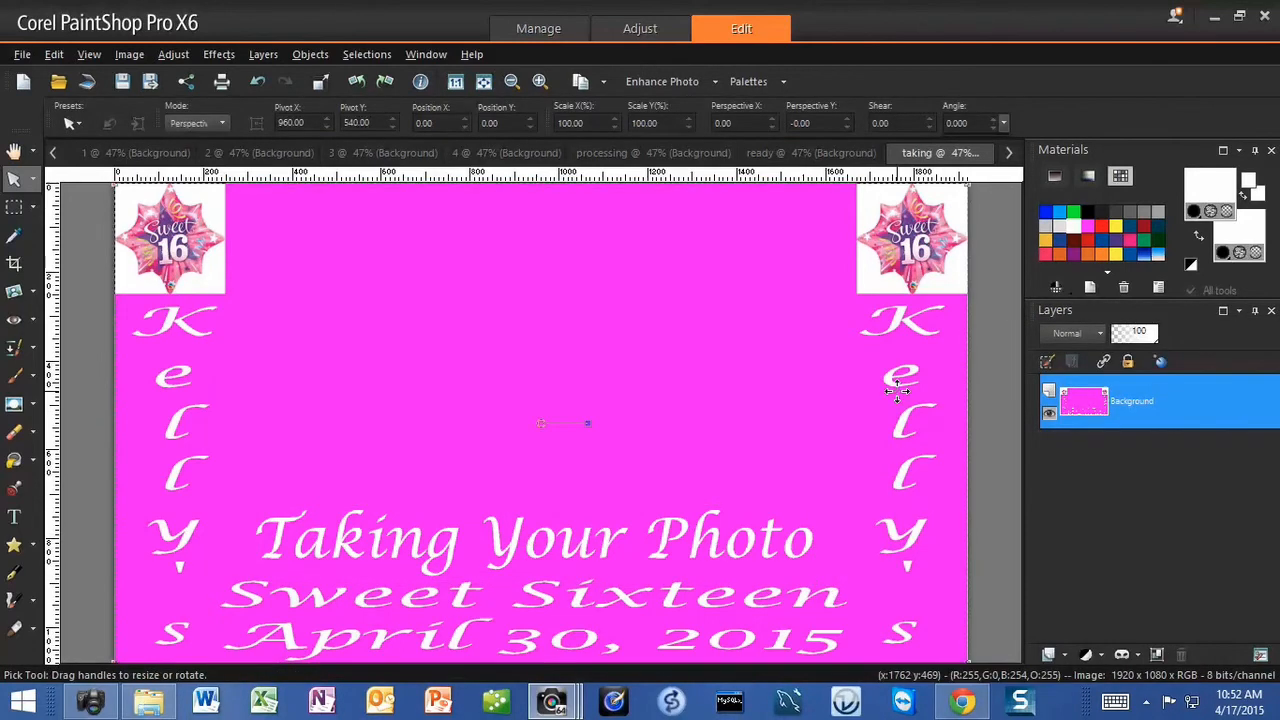
key(ctrl+s)
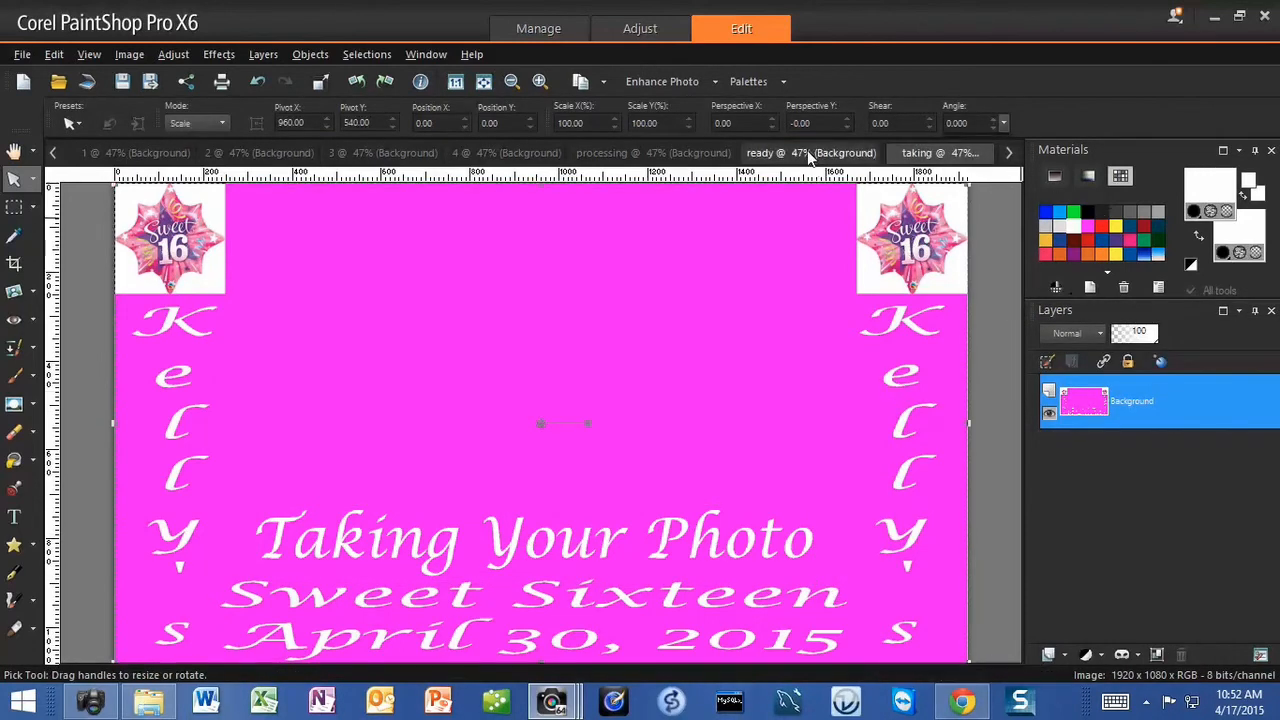
On the ready screen, add a 'Press The Logo To Start' caption and narrow it from both sides.
click(808, 152)
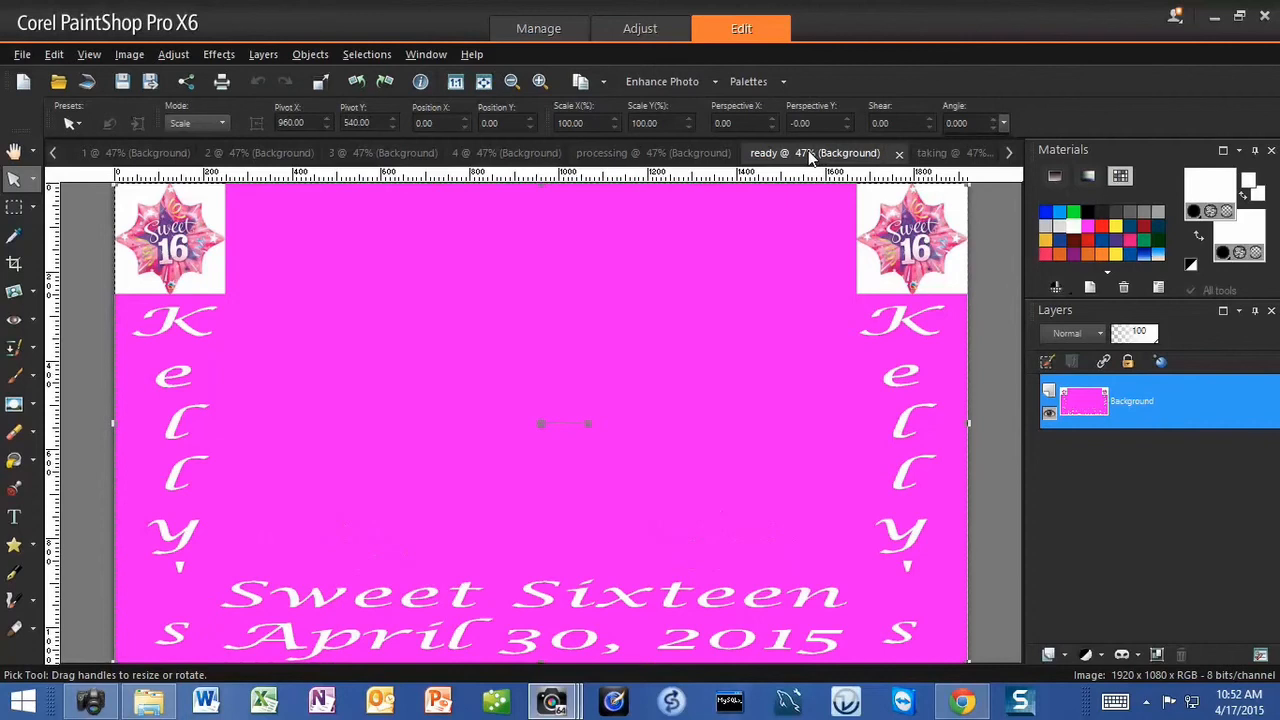
click(15, 518)
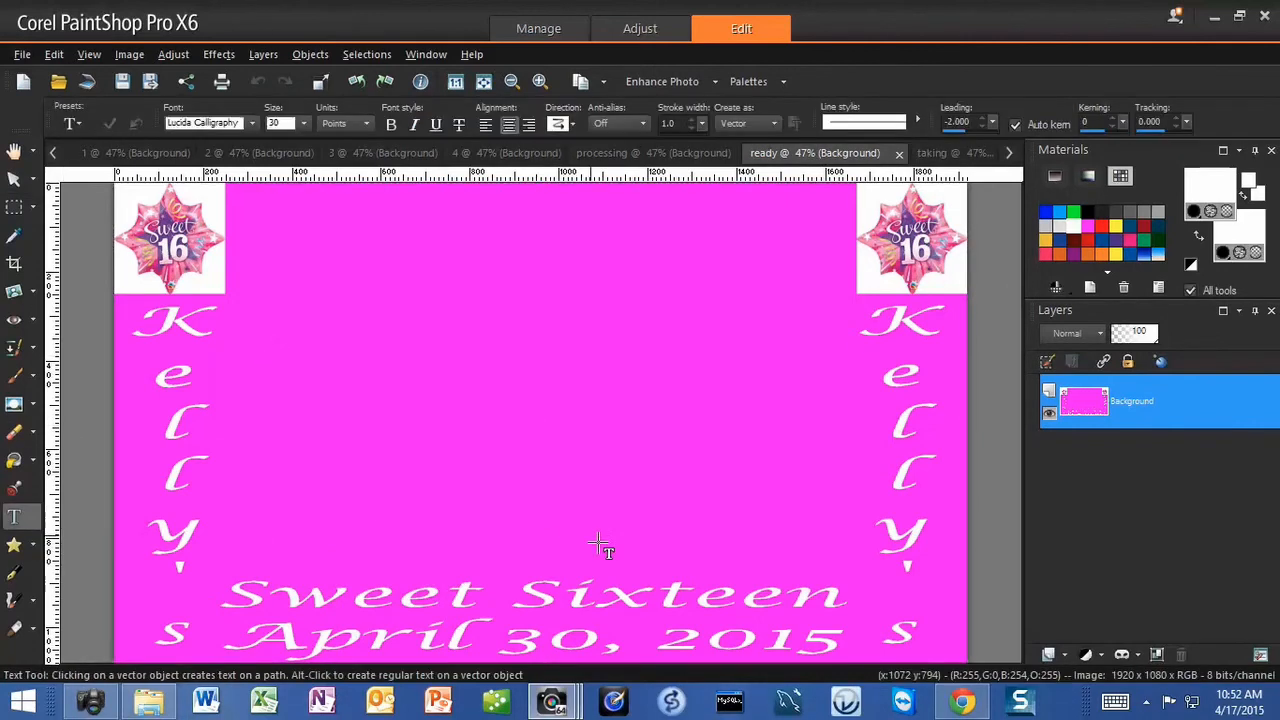
click(497, 565)
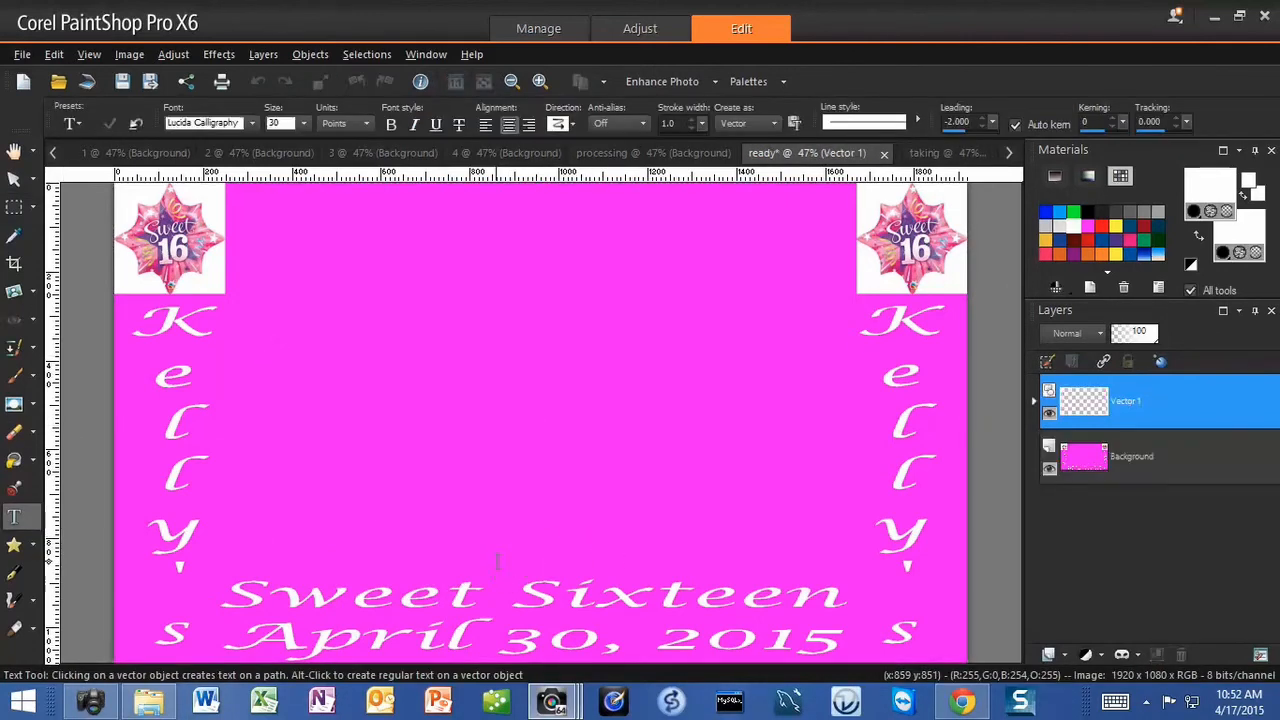
text(Press The)
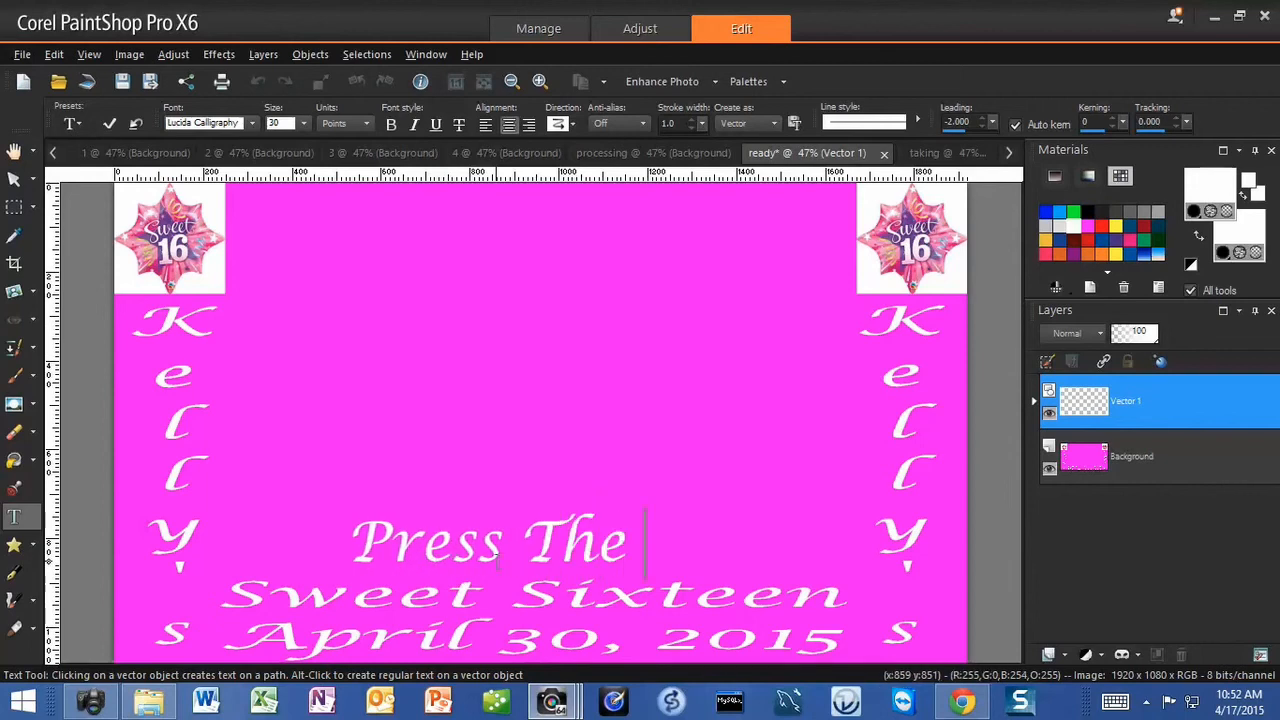
text( Luyo To )
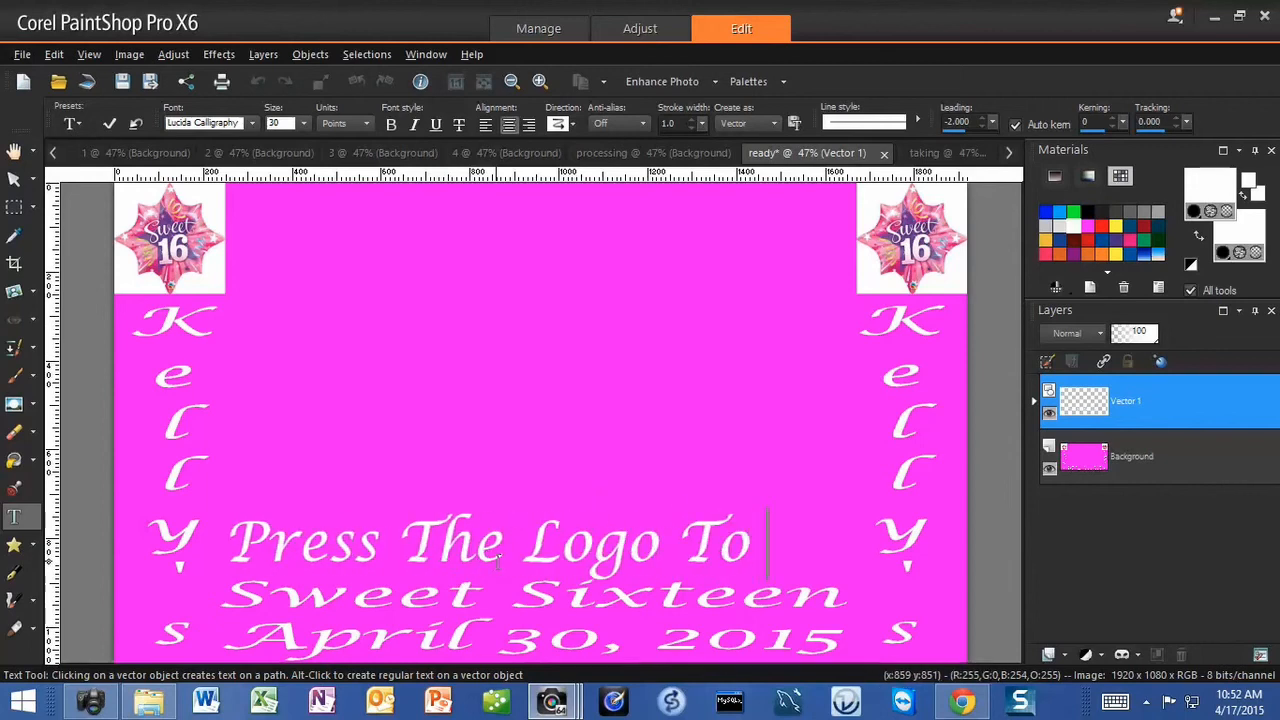
text(Start)
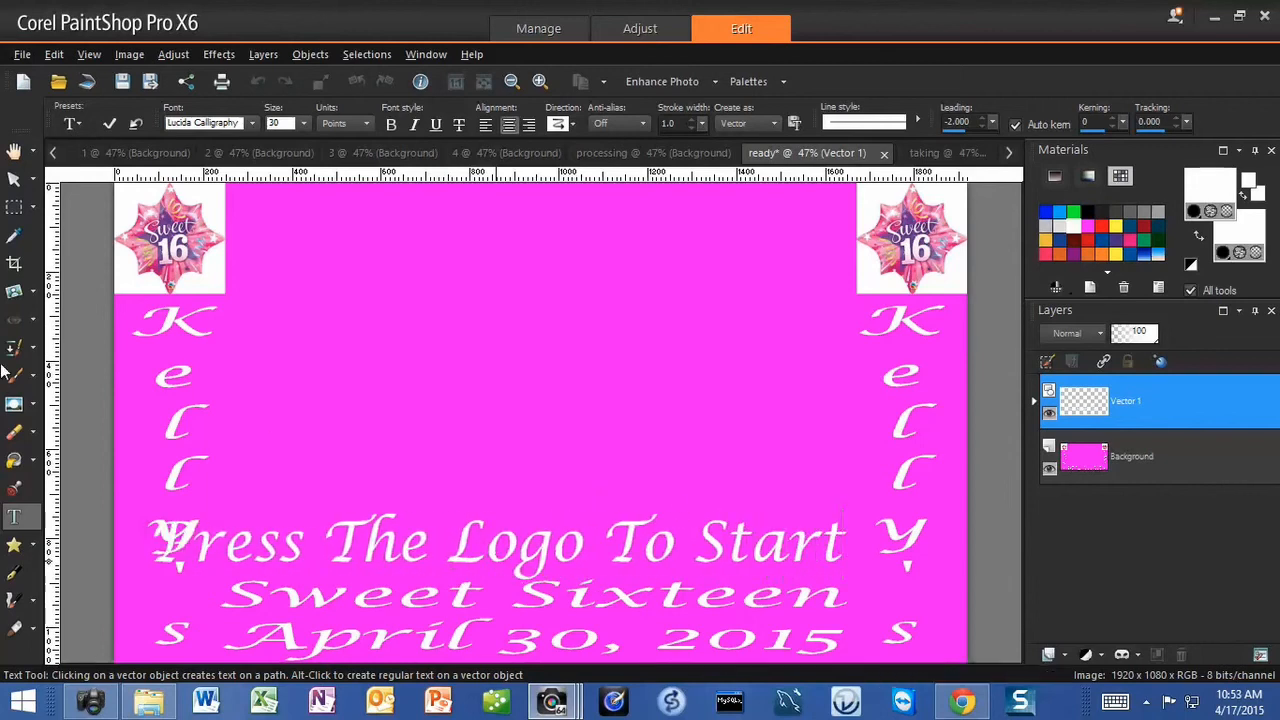
click(14, 178)
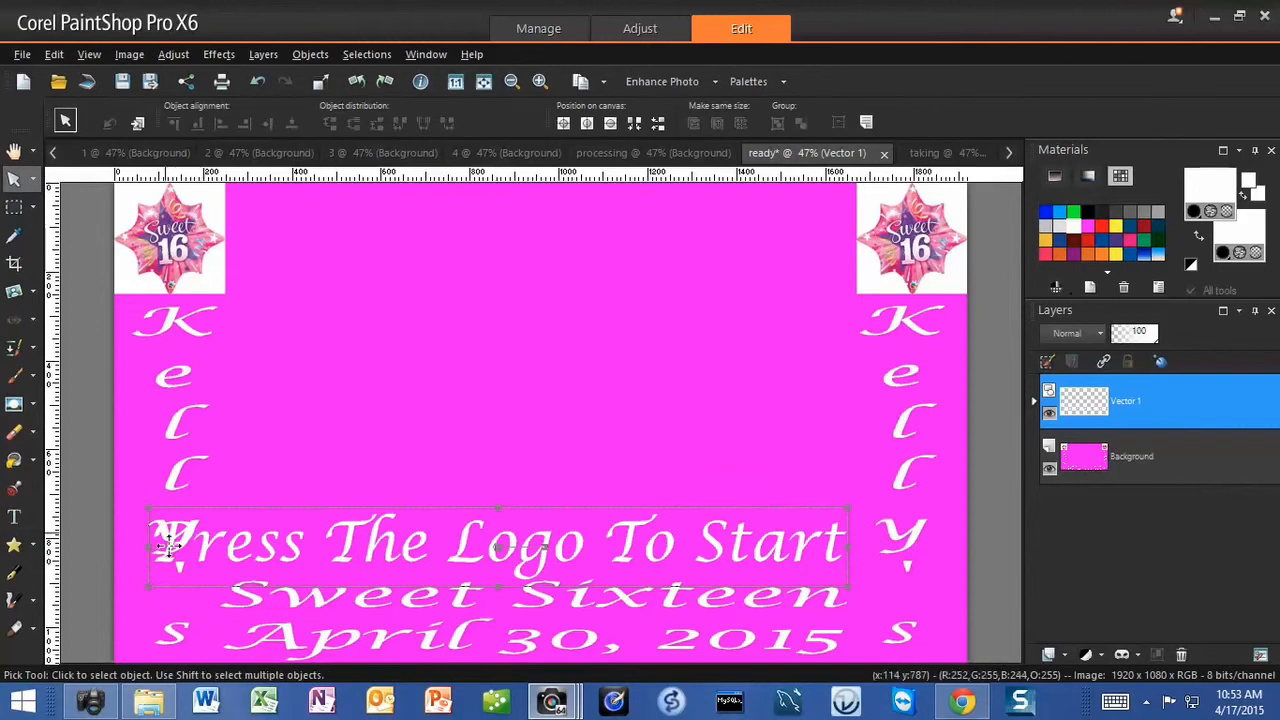
drag(153, 560, 275, 555)
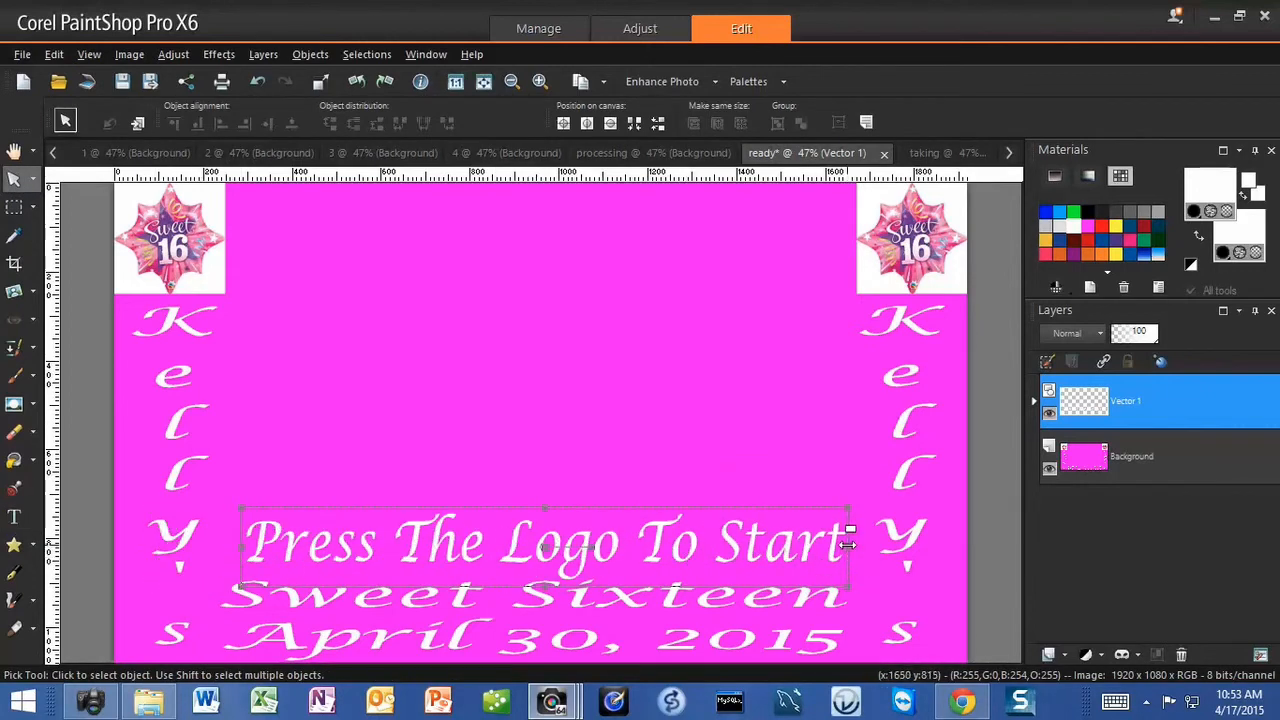
drag(847, 547, 821, 540)
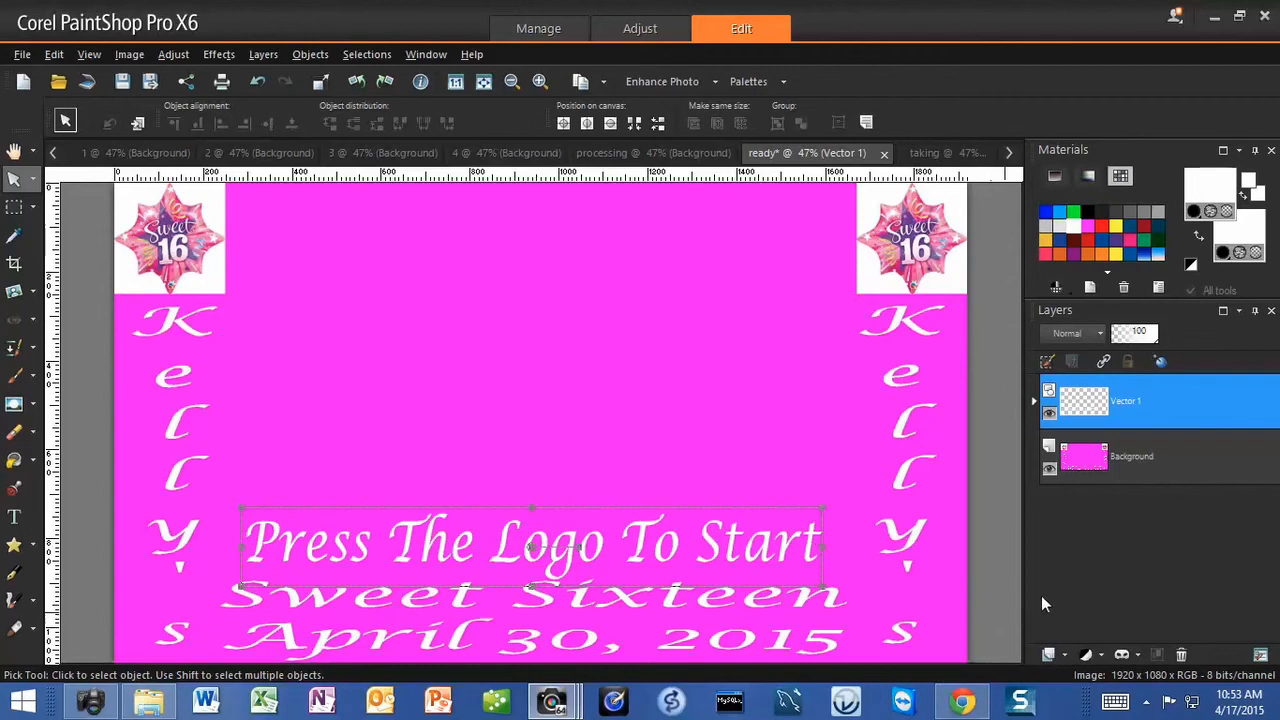
Flatten the ready screen into one layer and save it.
right_click(1094, 560)
mouse_move(1050, 514)
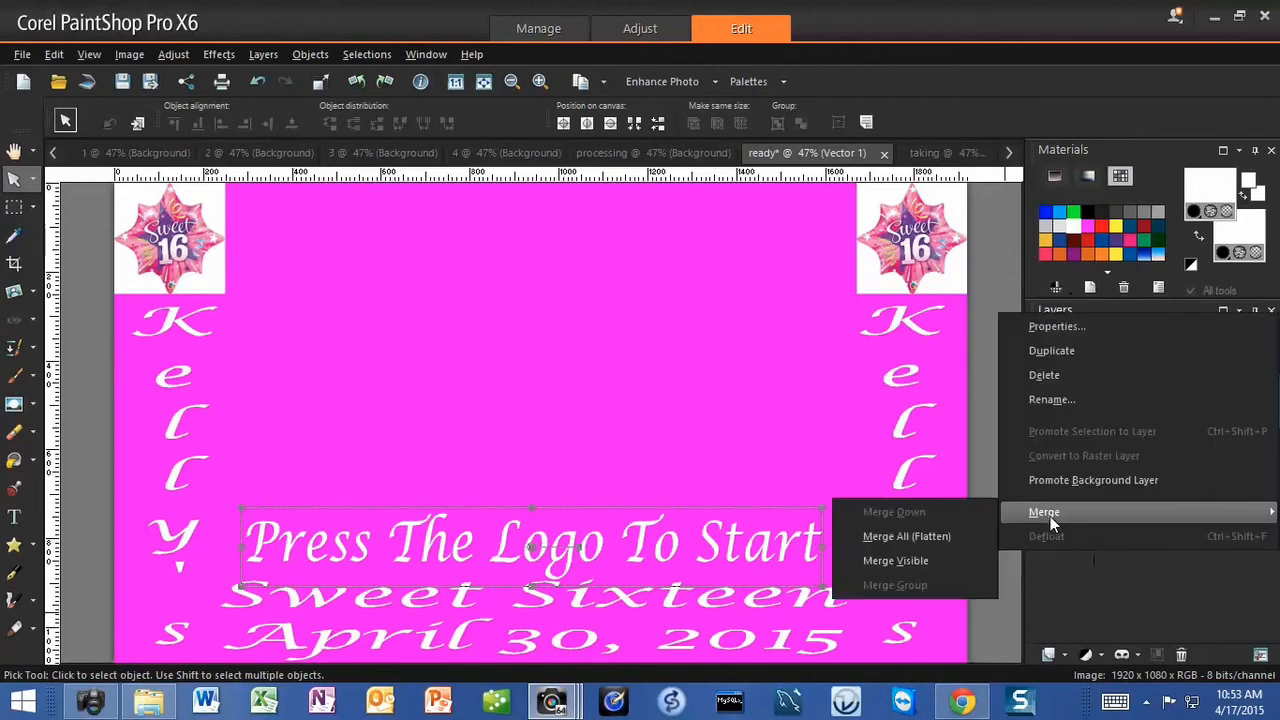
click(963, 531)
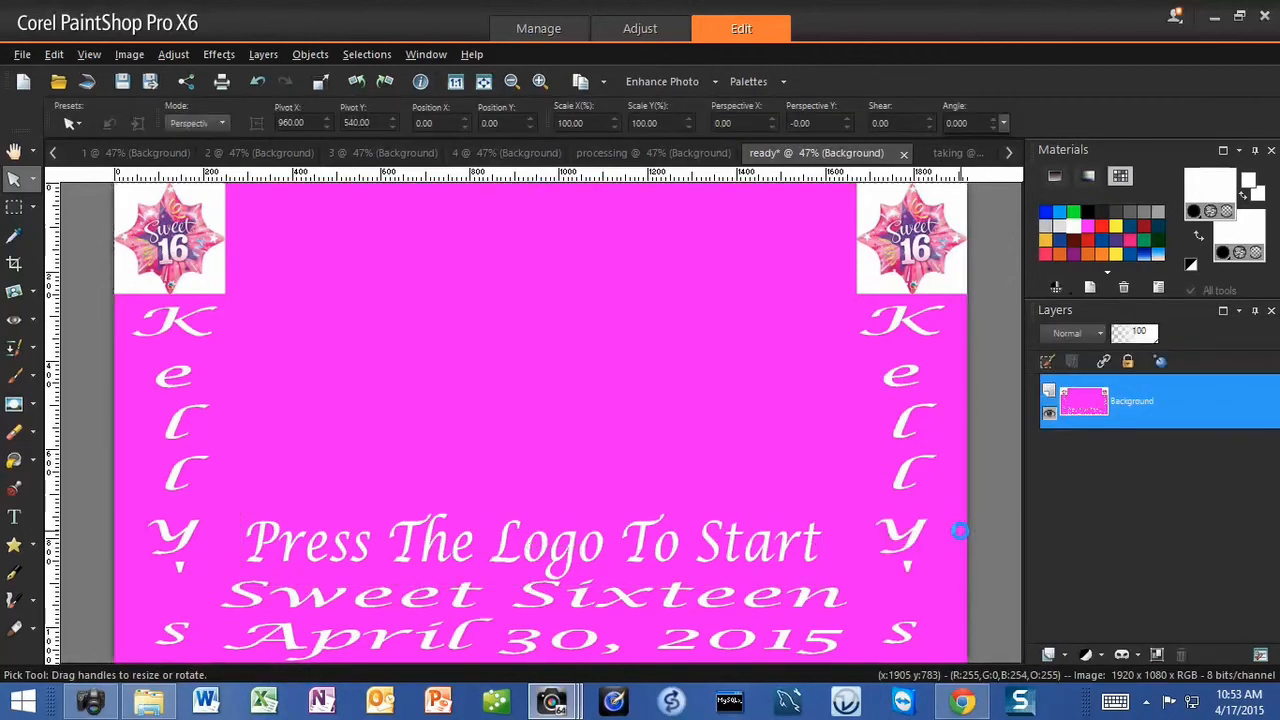
key(ctrl+s)
Close the ready and taking screens and bring up screen 1.
click(901, 154)
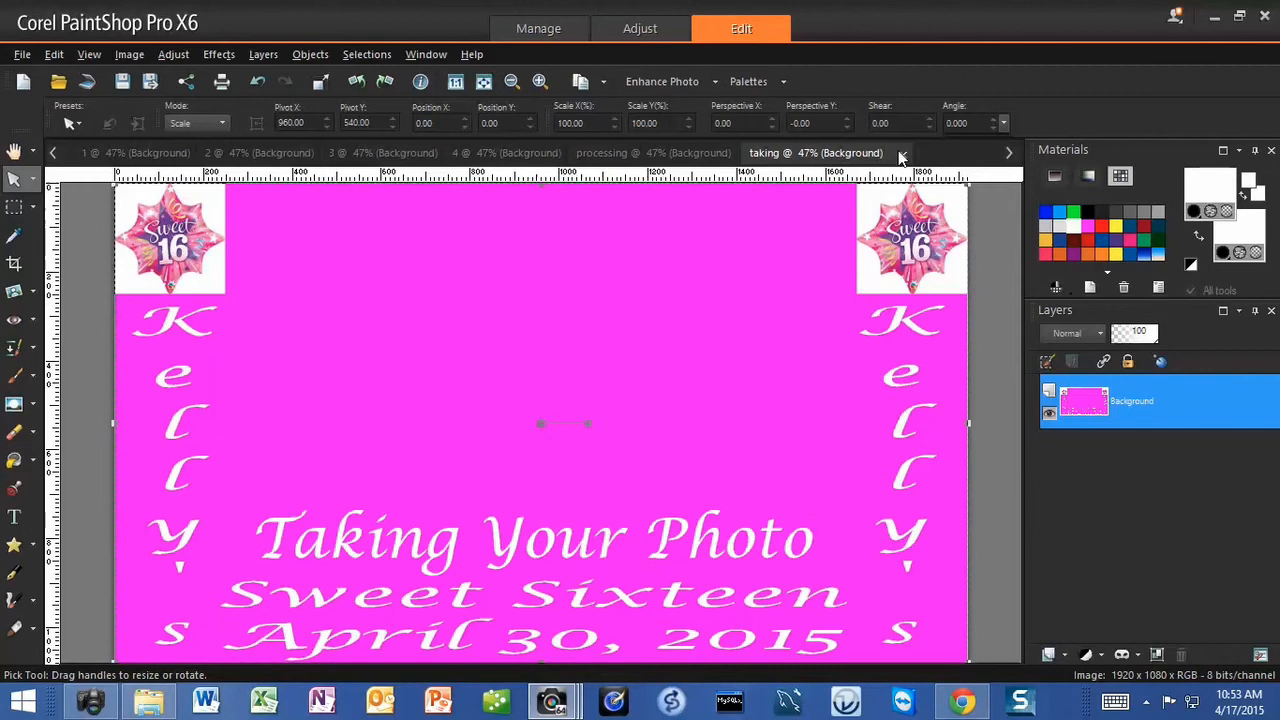
click(903, 155)
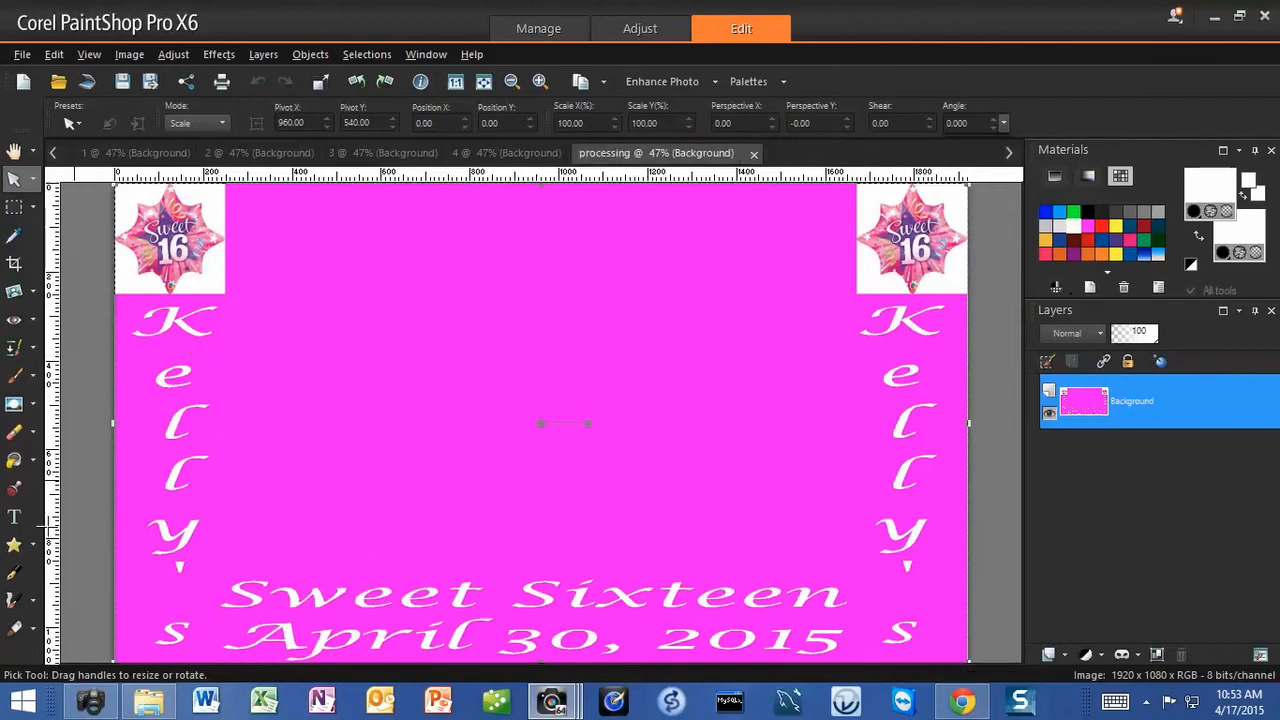
click(138, 156)
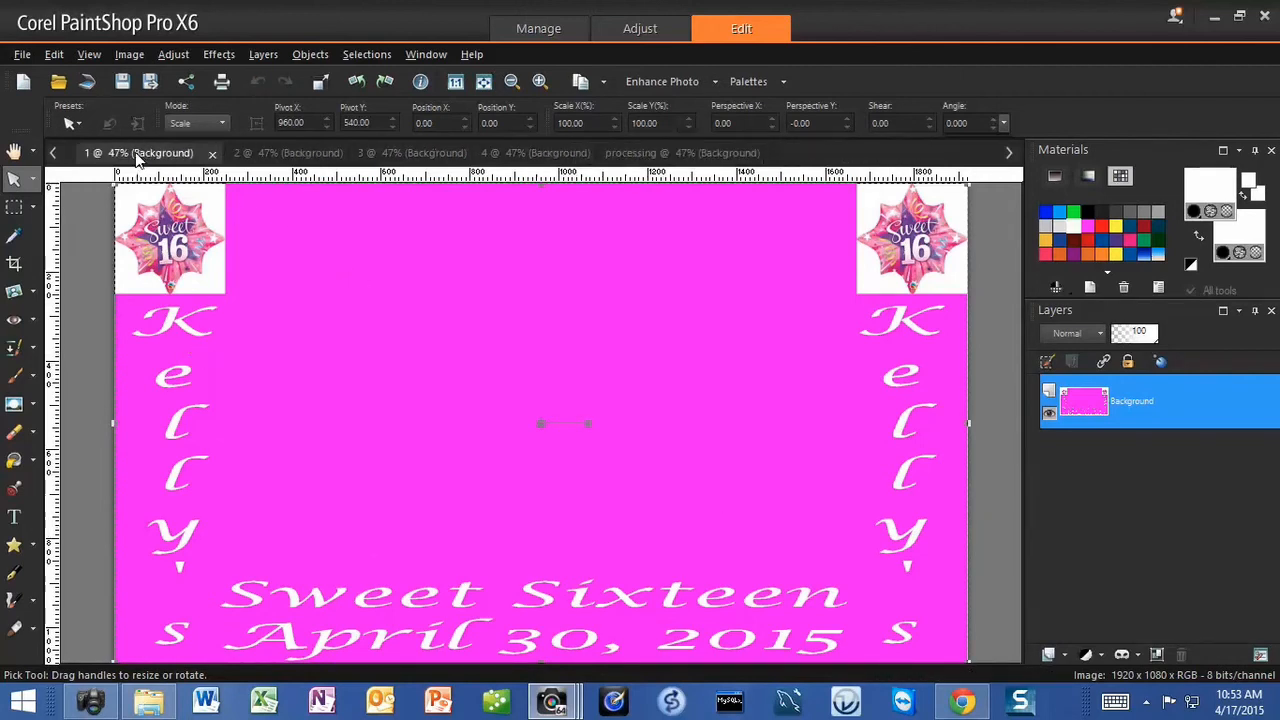
click(14, 517)
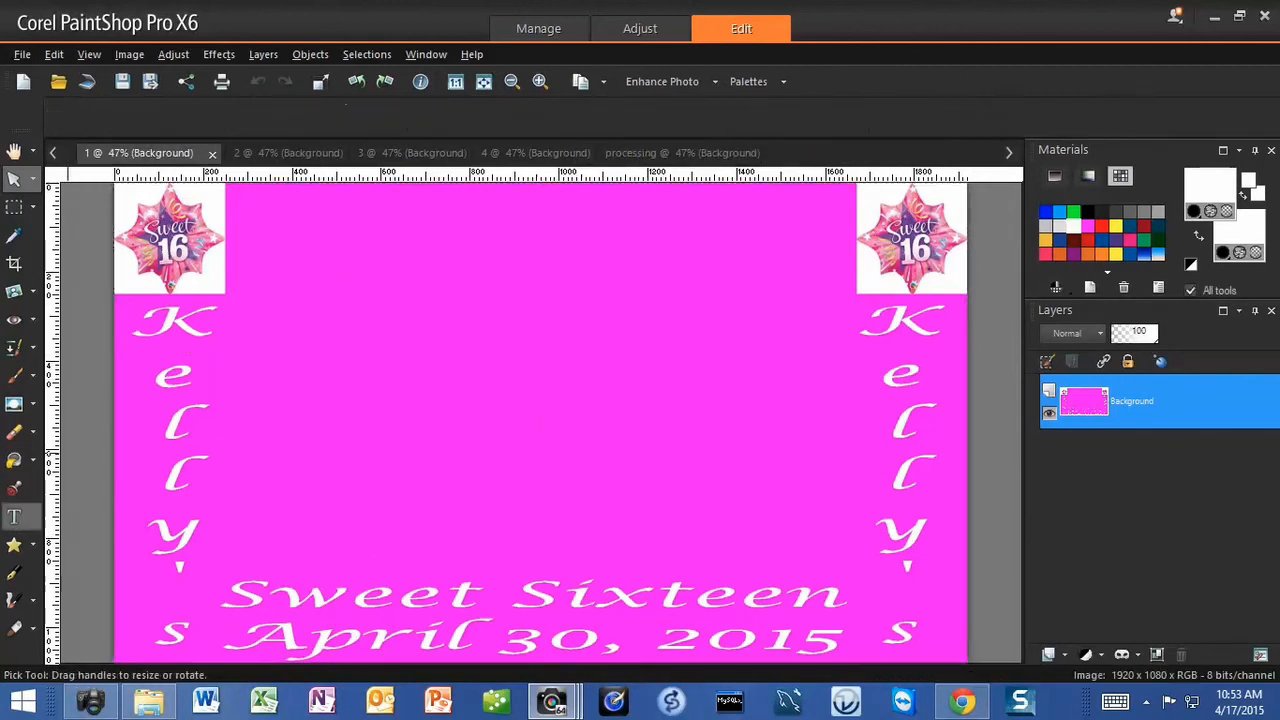
Add a 'Smile 4 The Camera' caption above Sweet Sixteen, narrowed and centred.
click(487, 567)
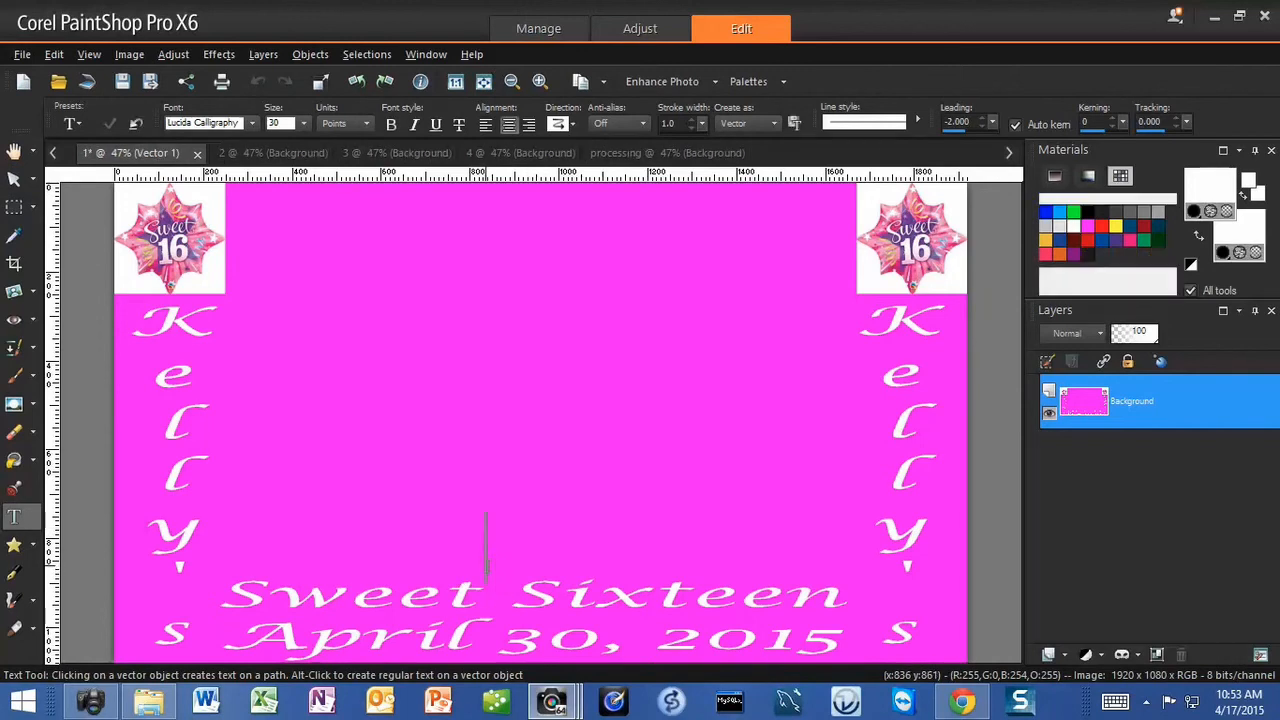
text(Smole)
key(BackSpace)
key(BackSpace)
key(BackSpace)
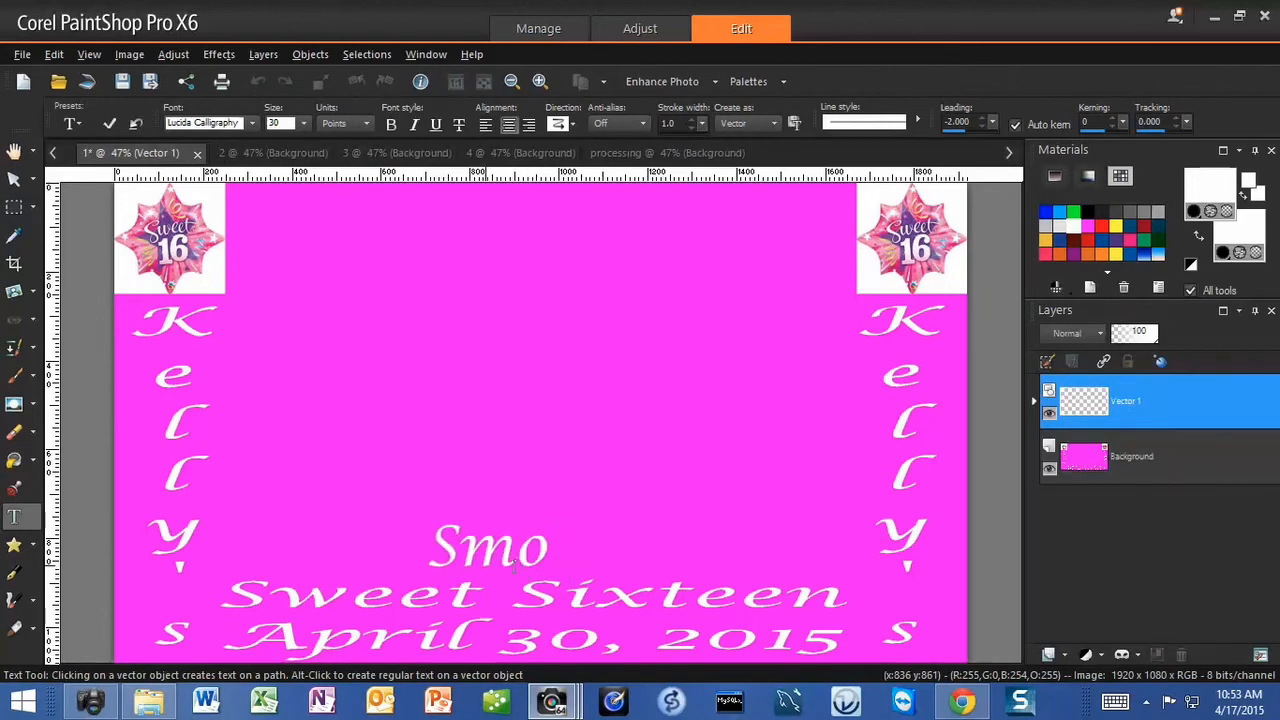
text(ile 4)
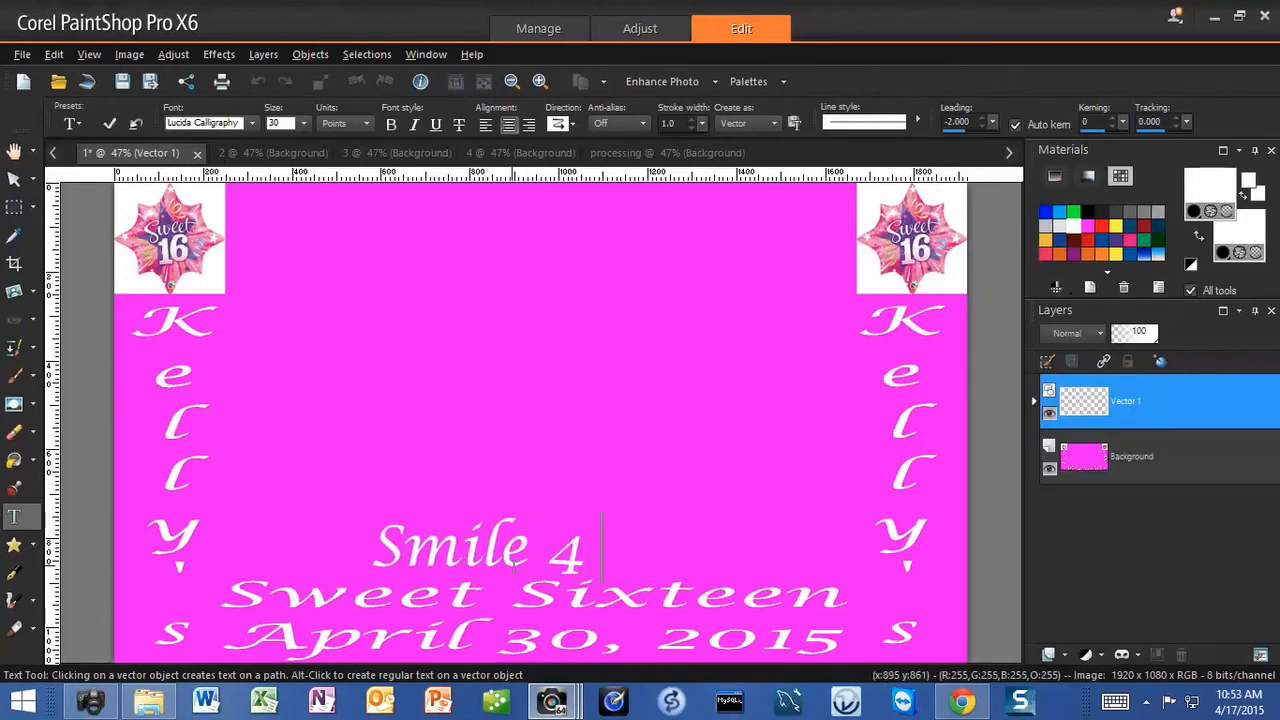
text( The Camera)
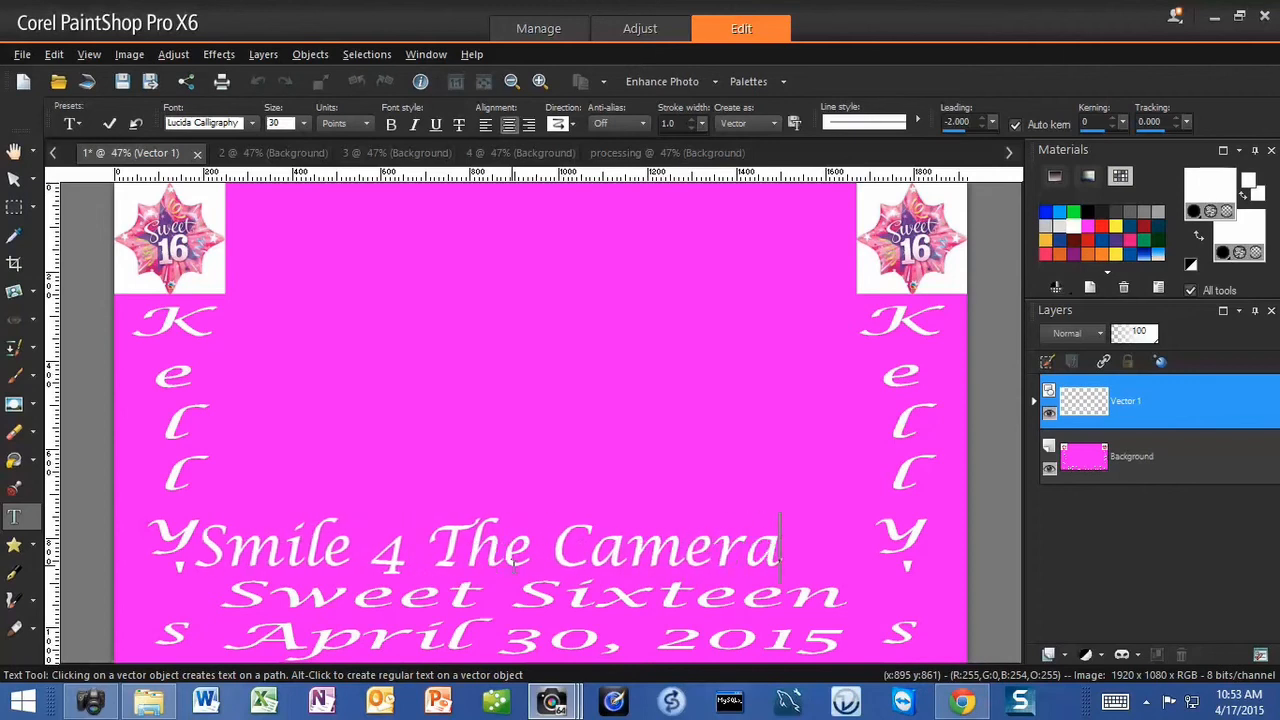
click(18, 177)
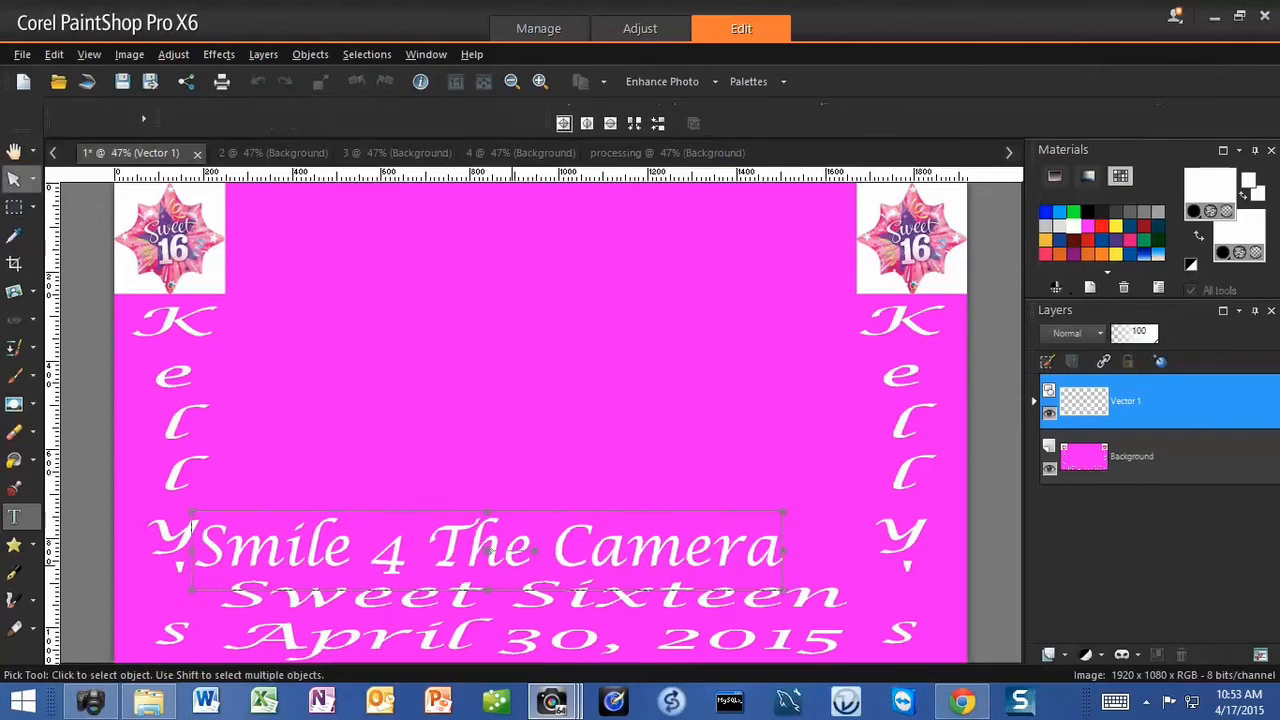
click(220, 545)
drag(220, 545, 245, 547)
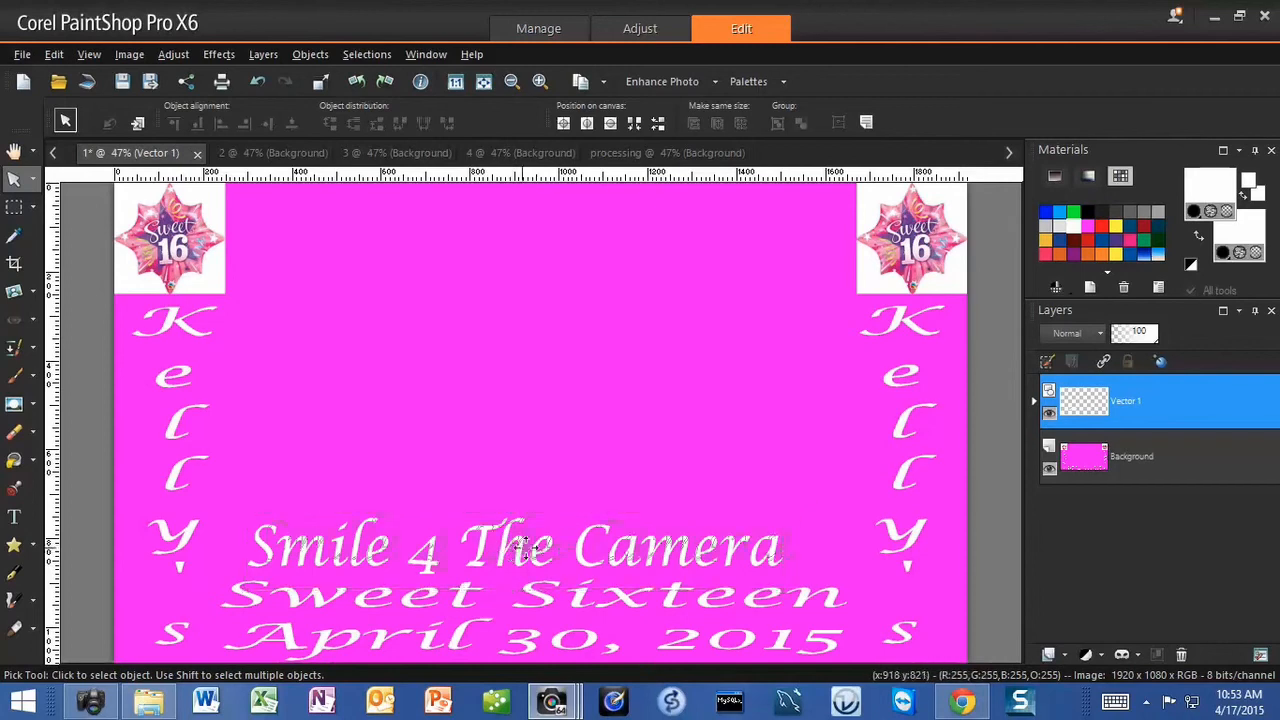
drag(510, 546, 533, 545)
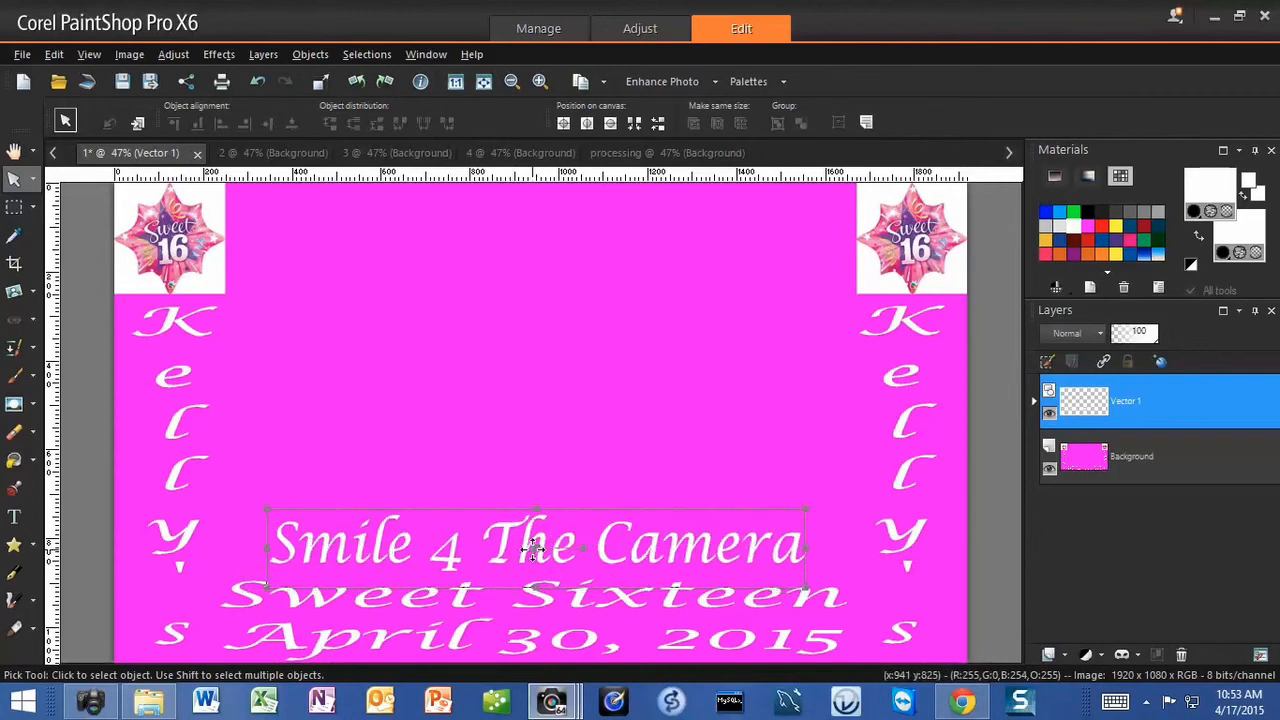
Flatten screen 1 into one layer and close it.
right_click(1079, 550)
mouse_move(1053, 514)
click(940, 533)
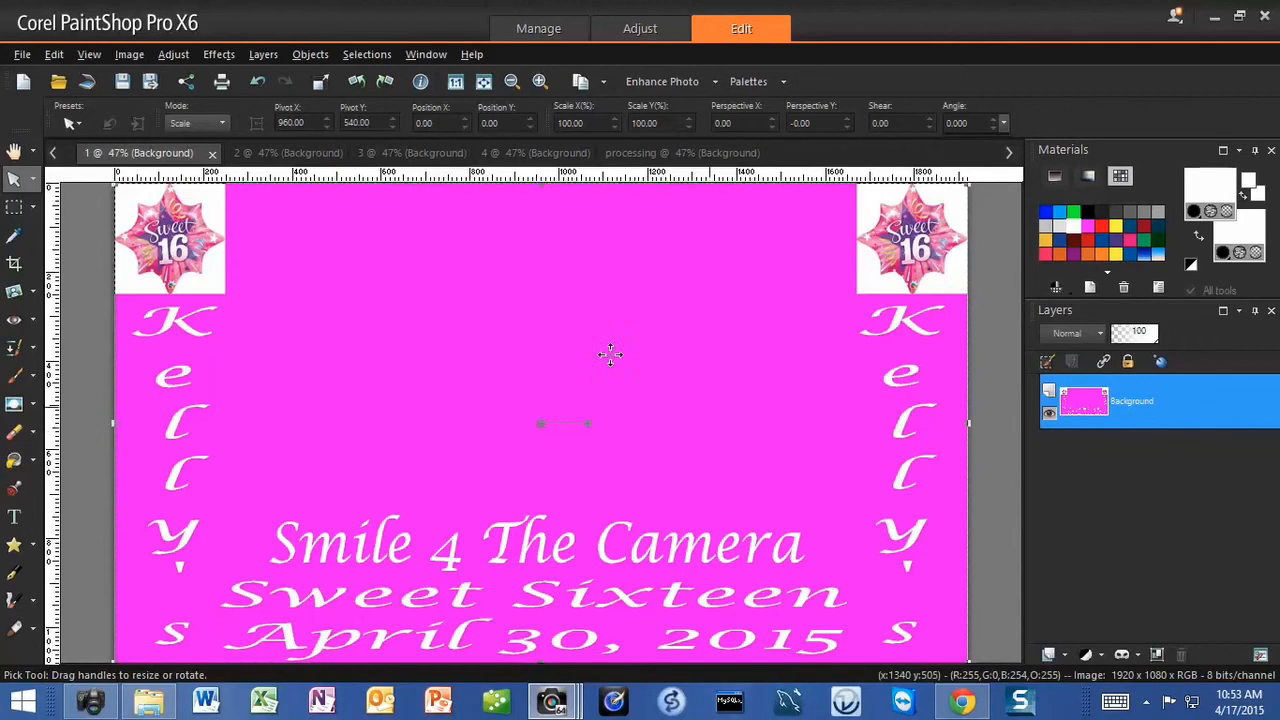
click(212, 152)
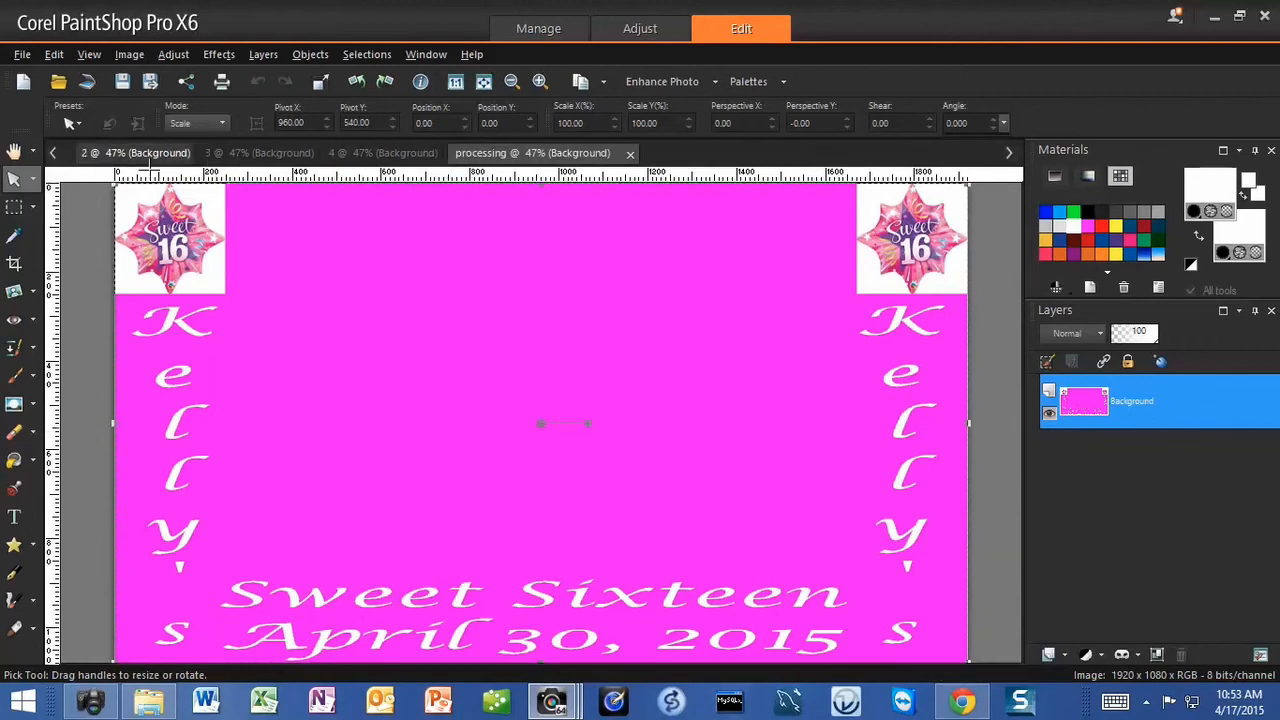
Add a 'Get Ready' caption above Sweet Sixteen and nudge it slightly right and down.
click(14, 517)
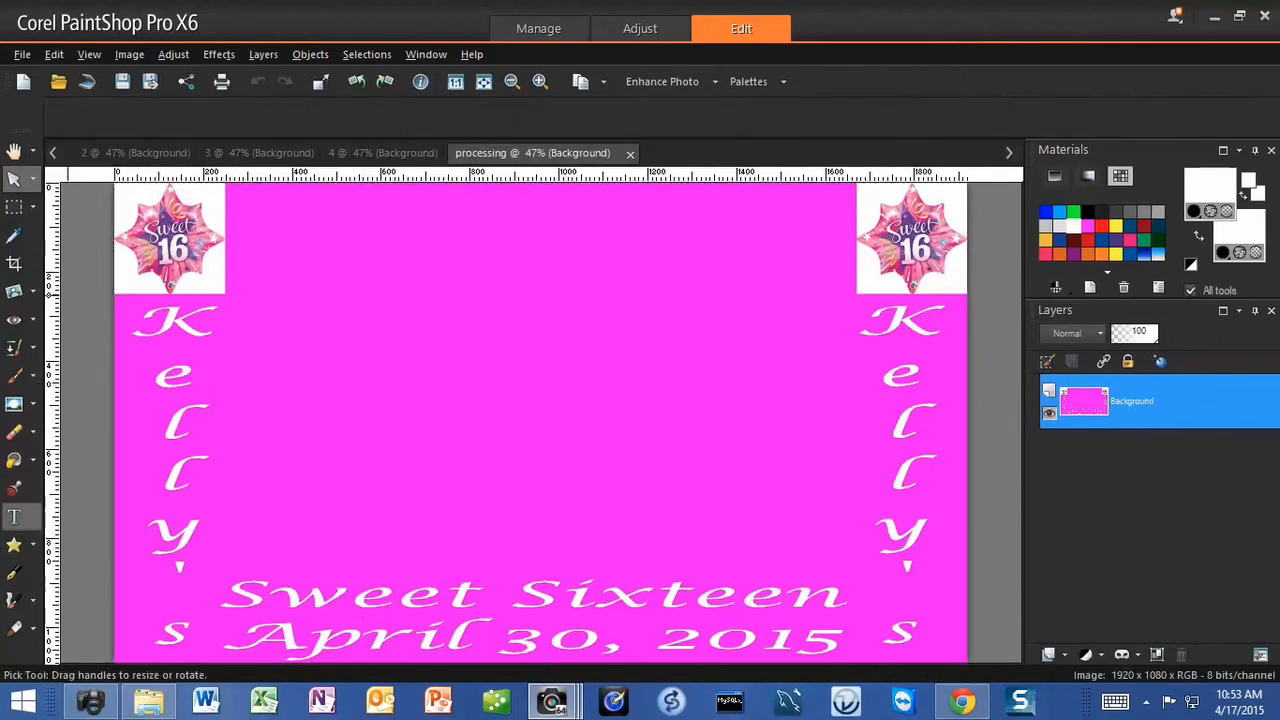
click(497, 571)
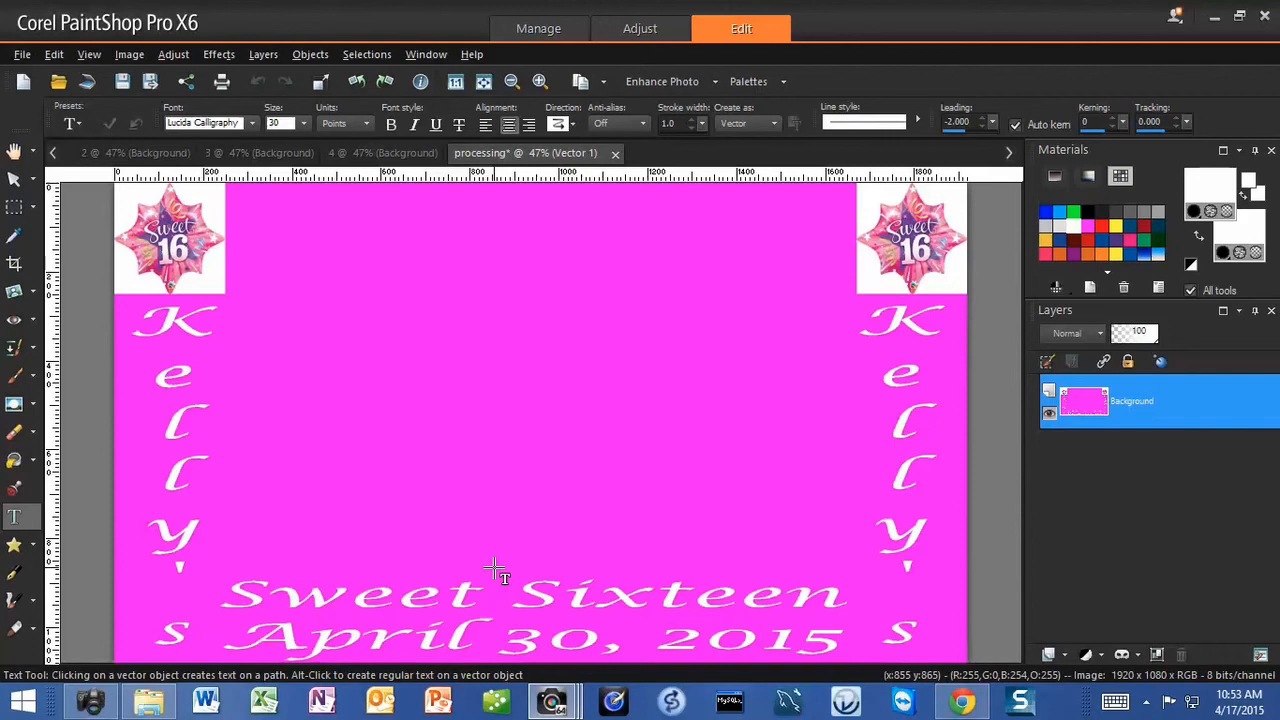
text(Get )
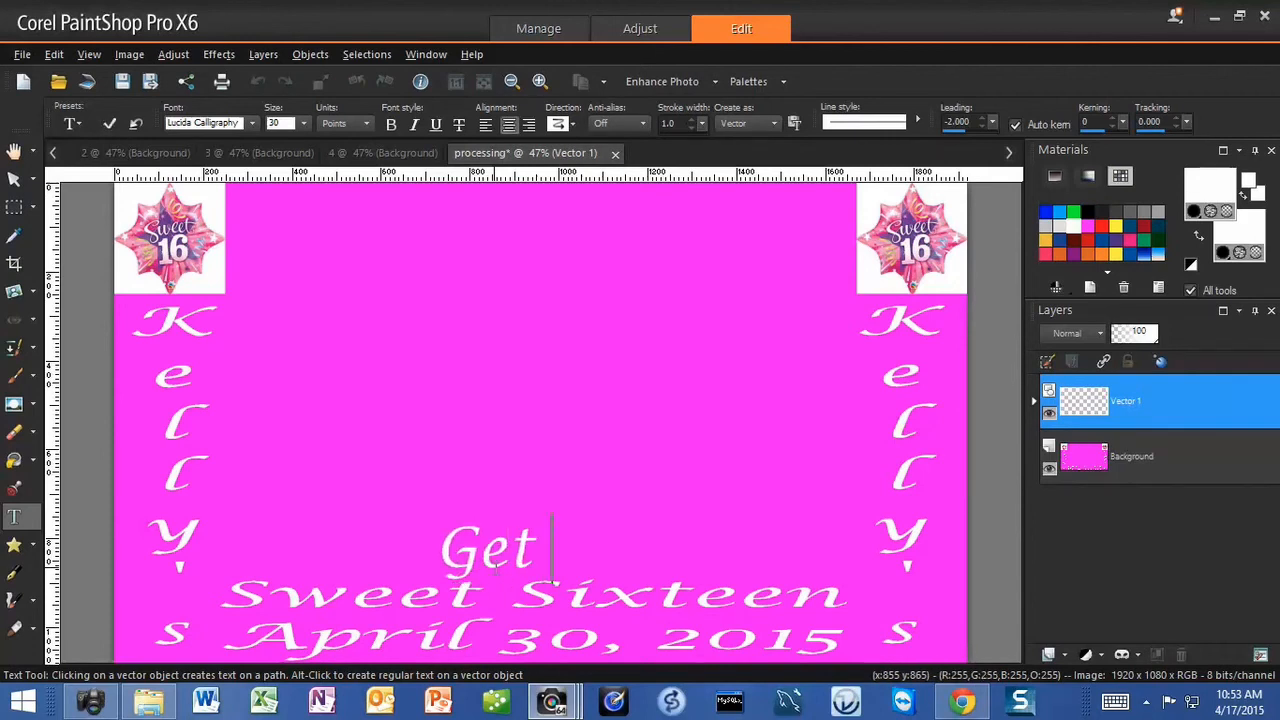
text(Ready)
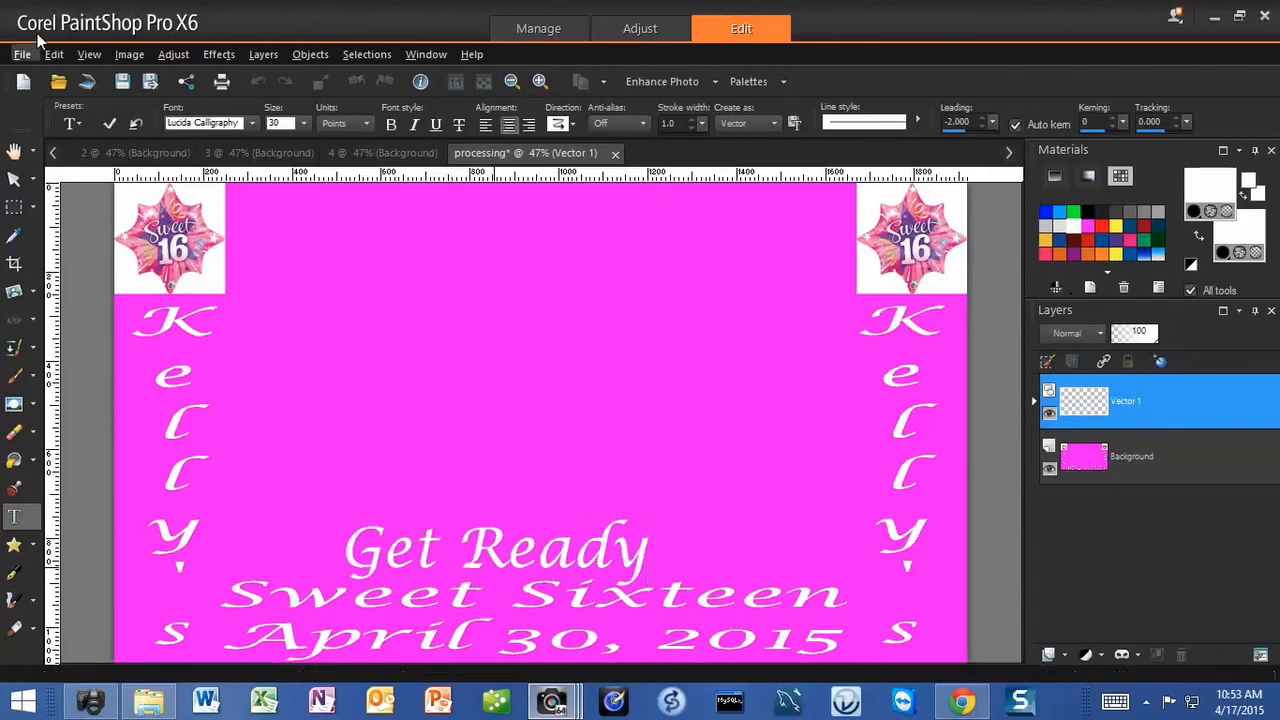
click(14, 181)
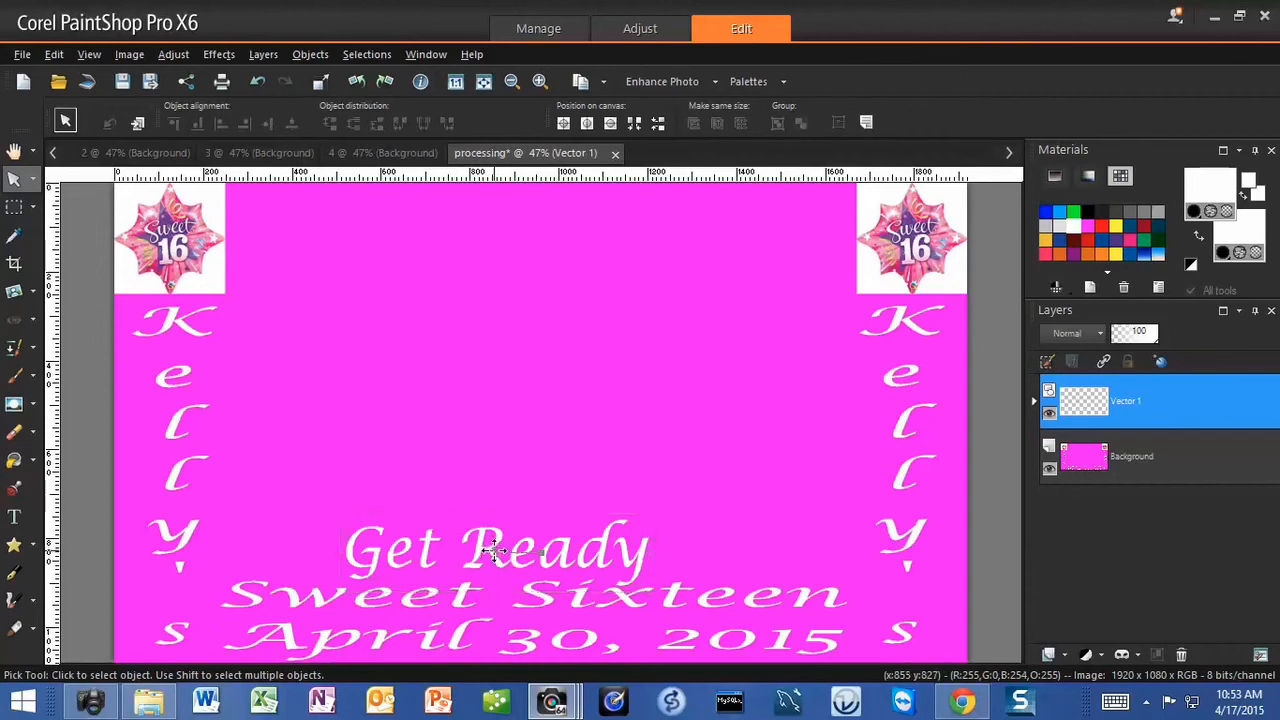
drag(493, 548, 504, 552)
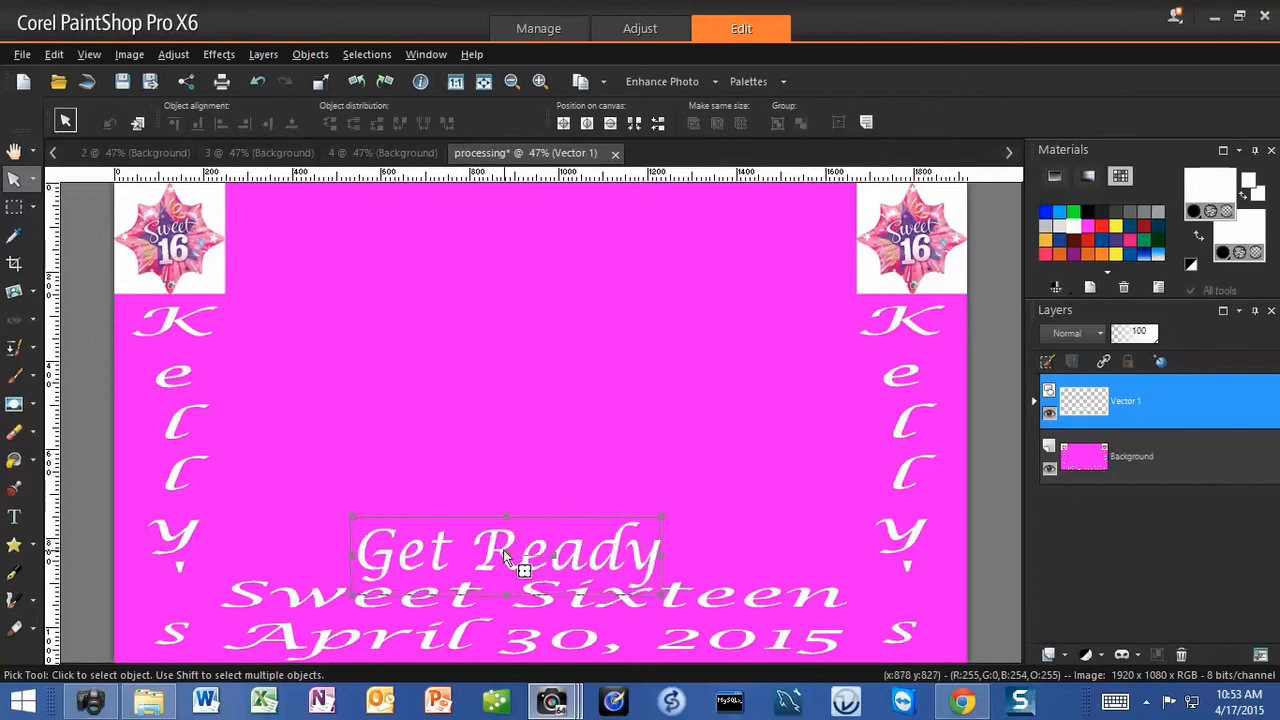
Flatten and save the processing screen, then bring up screen 2.
right_click(1064, 563)
mouse_move(1050, 527)
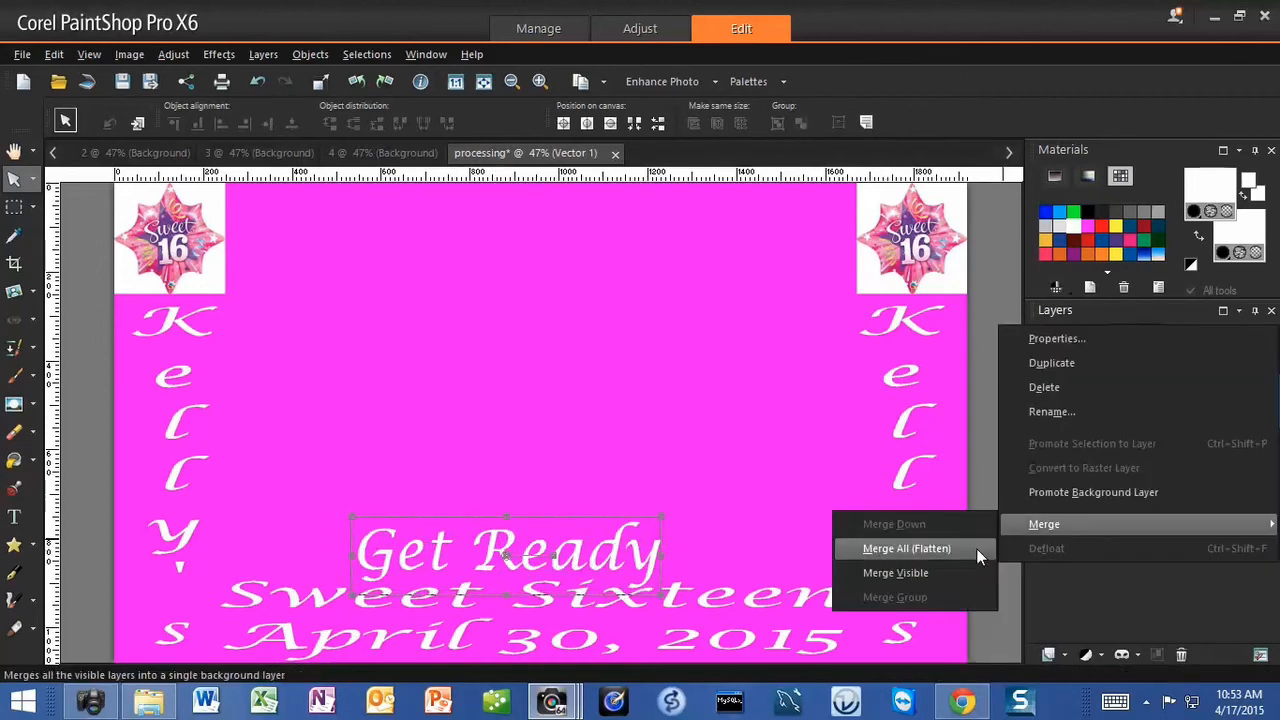
click(976, 548)
key(ctrl+s)
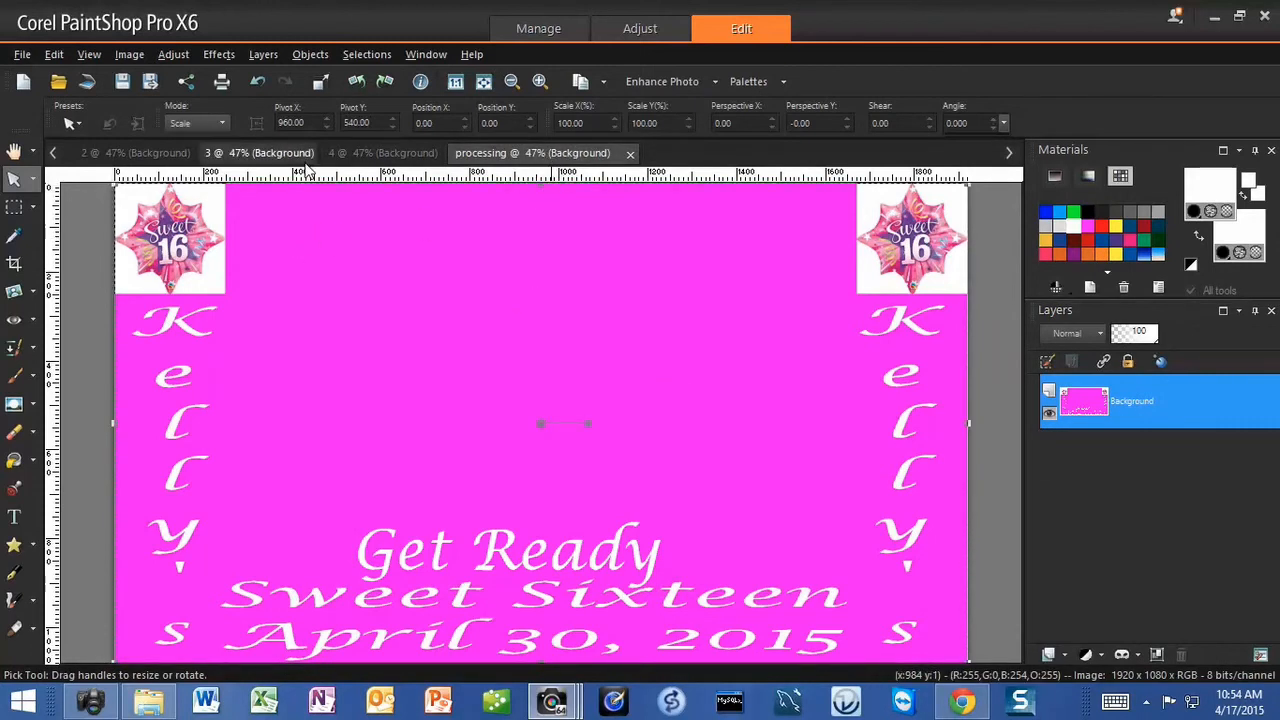
click(115, 155)
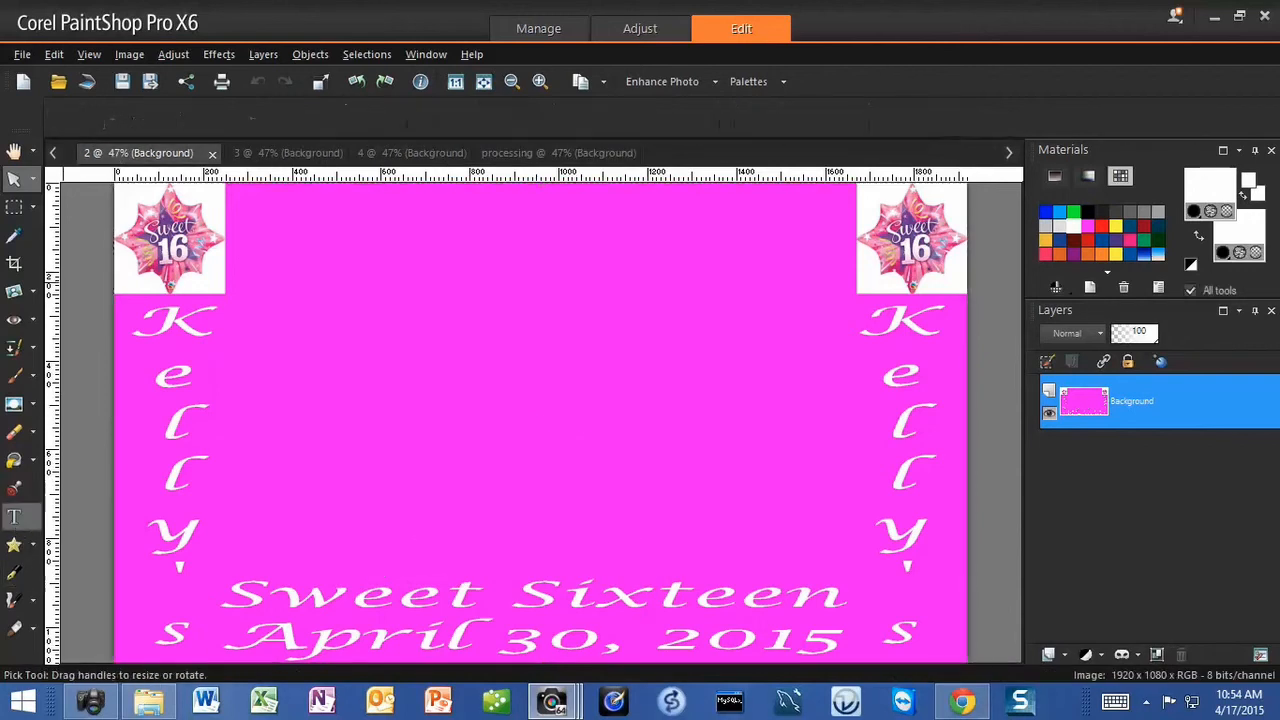
Add a 'Get Ready' caption above Sweet Sixteen on screen 2.
click(14, 517)
click(497, 566)
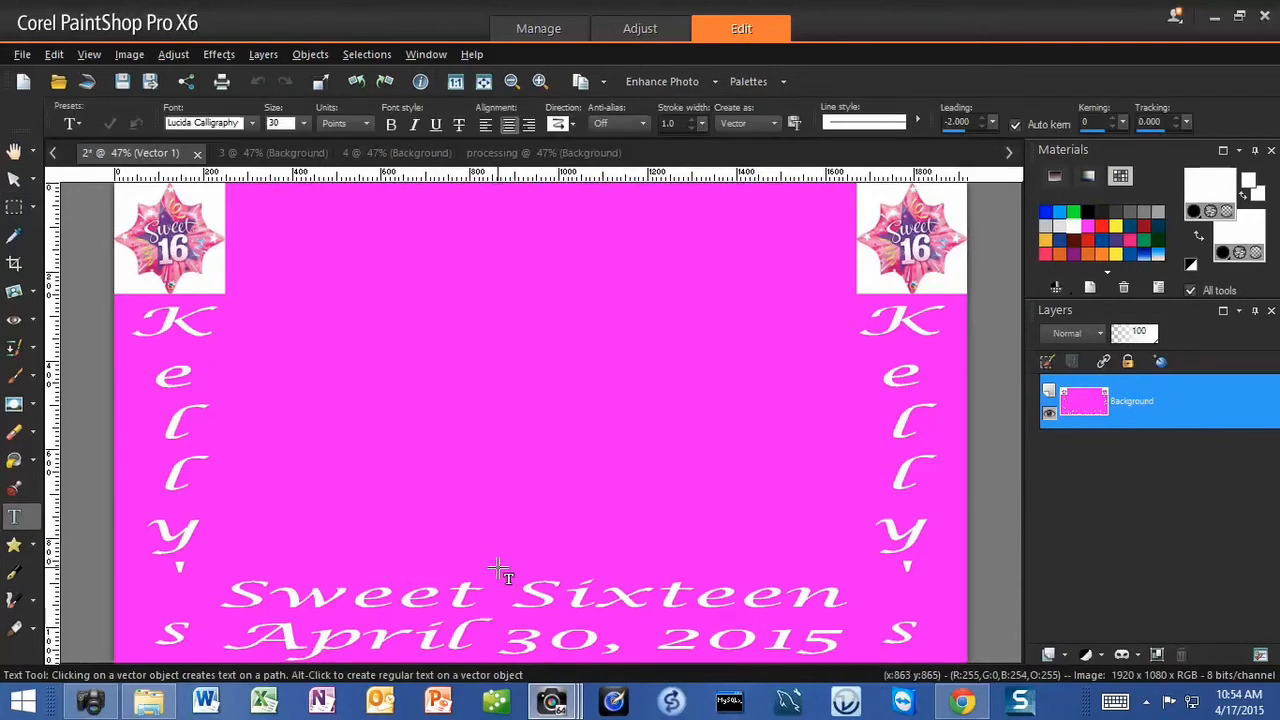
text(Get)
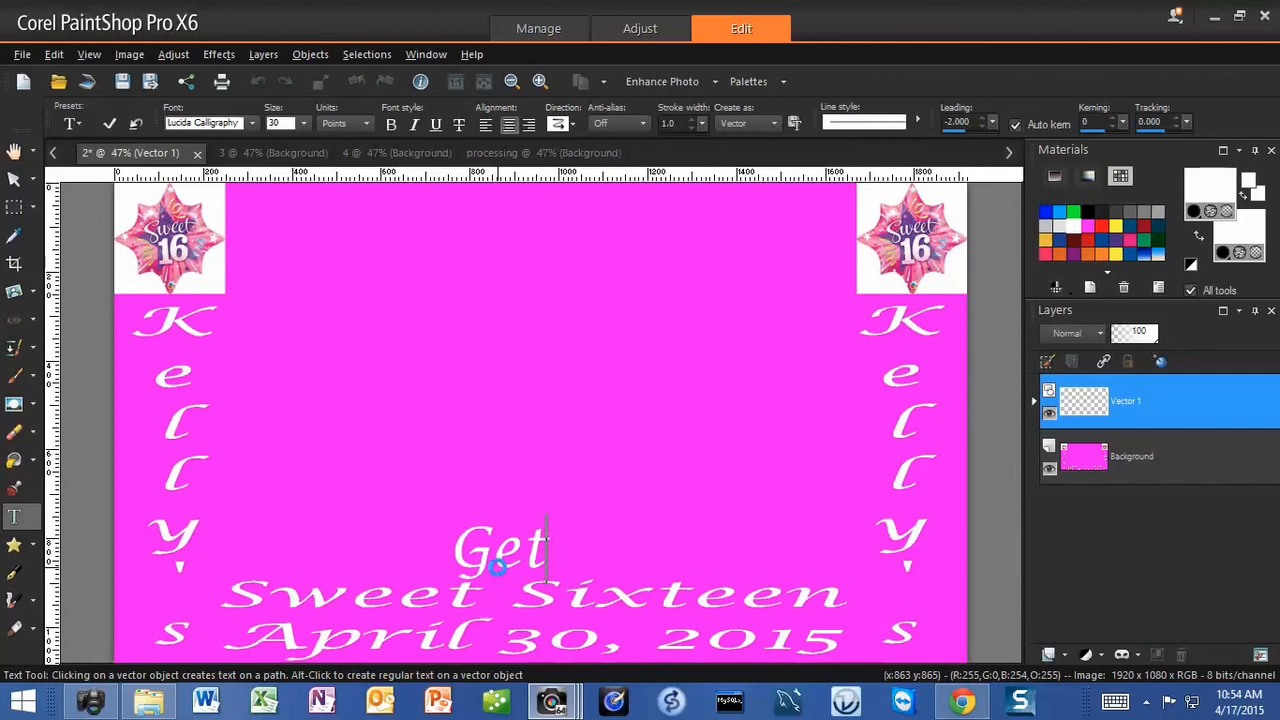
text( Ready)
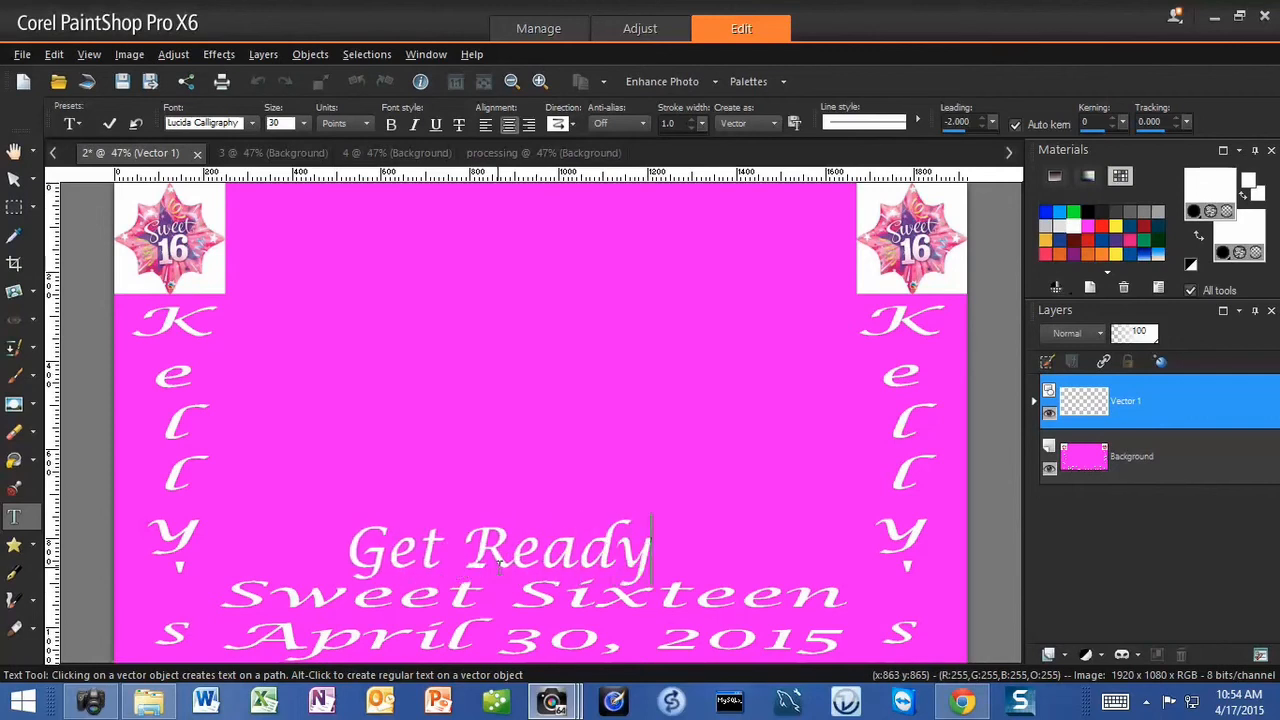
click(14, 178)
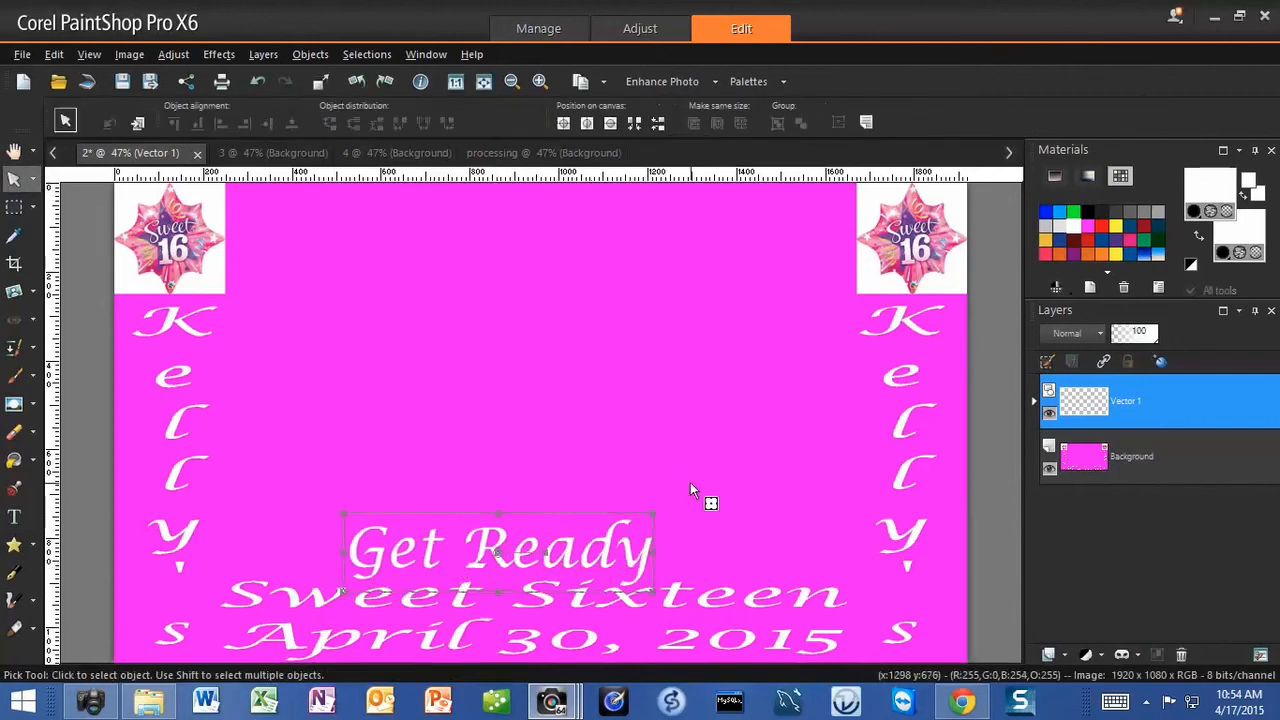
Flatten screen 2 into one layer, close it, and bring up screen 3.
right_click(1087, 564)
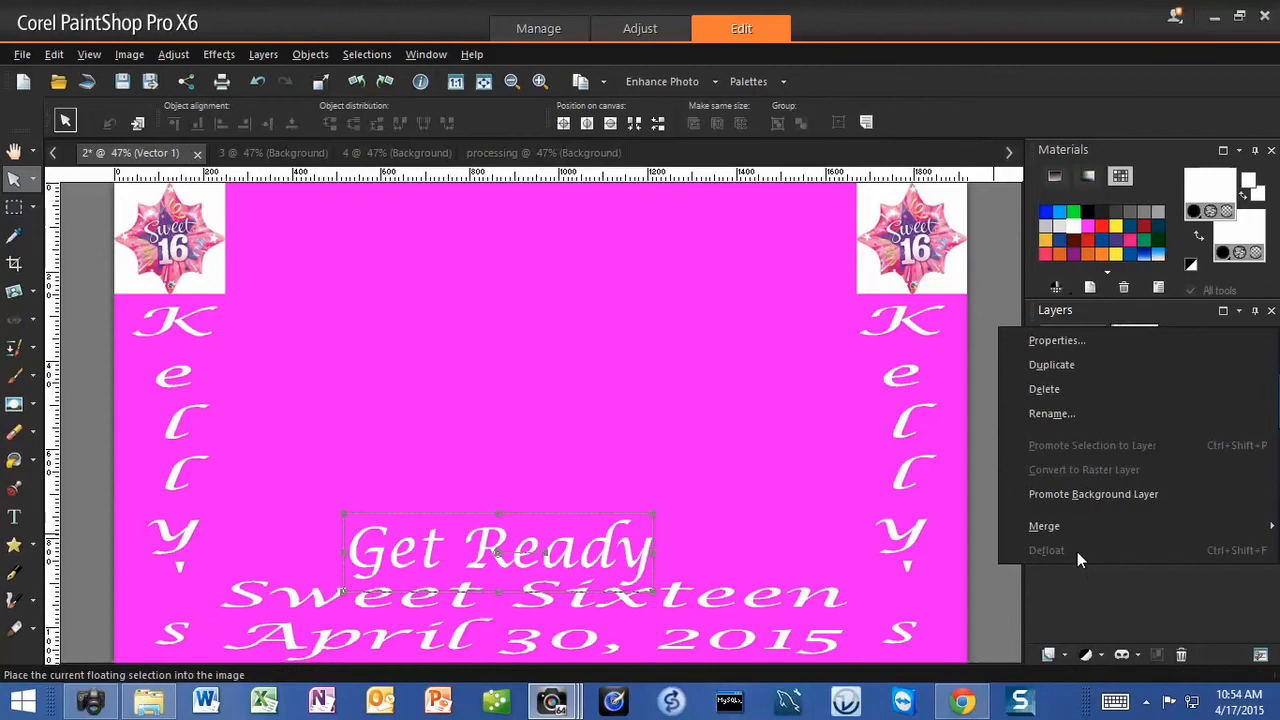
mouse_move(1067, 526)
click(976, 549)
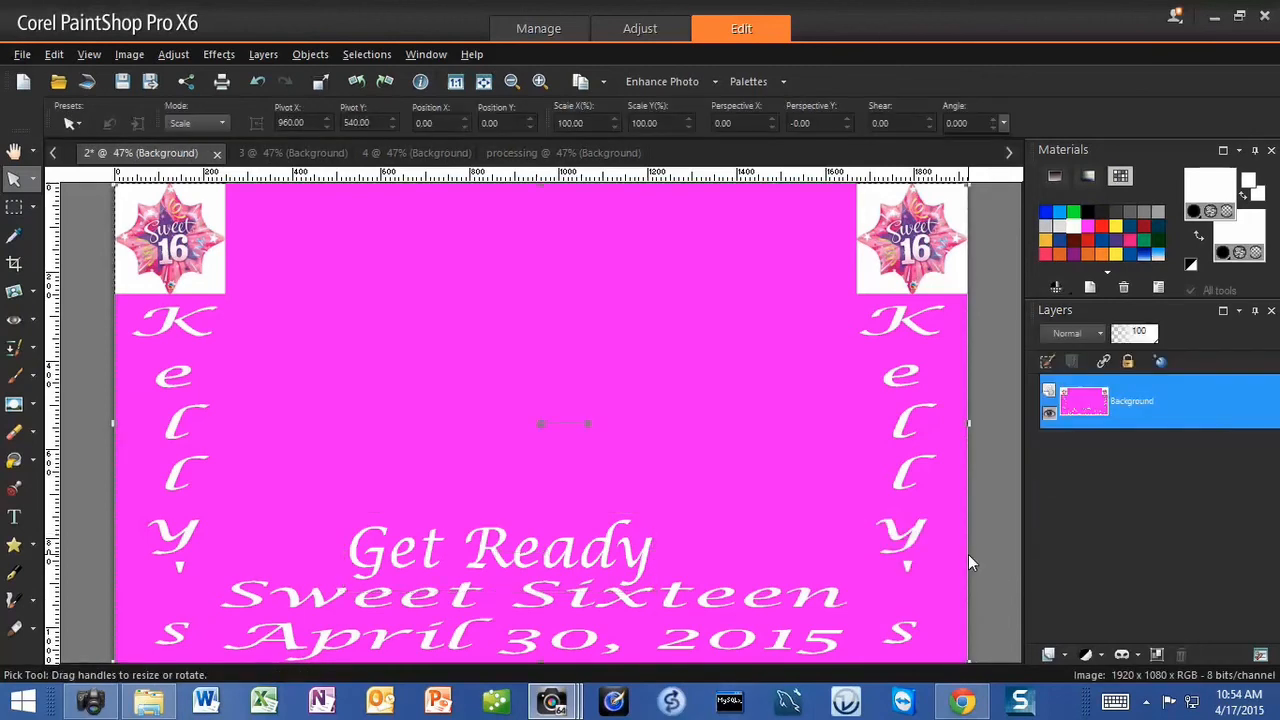
click(212, 153)
click(140, 153)
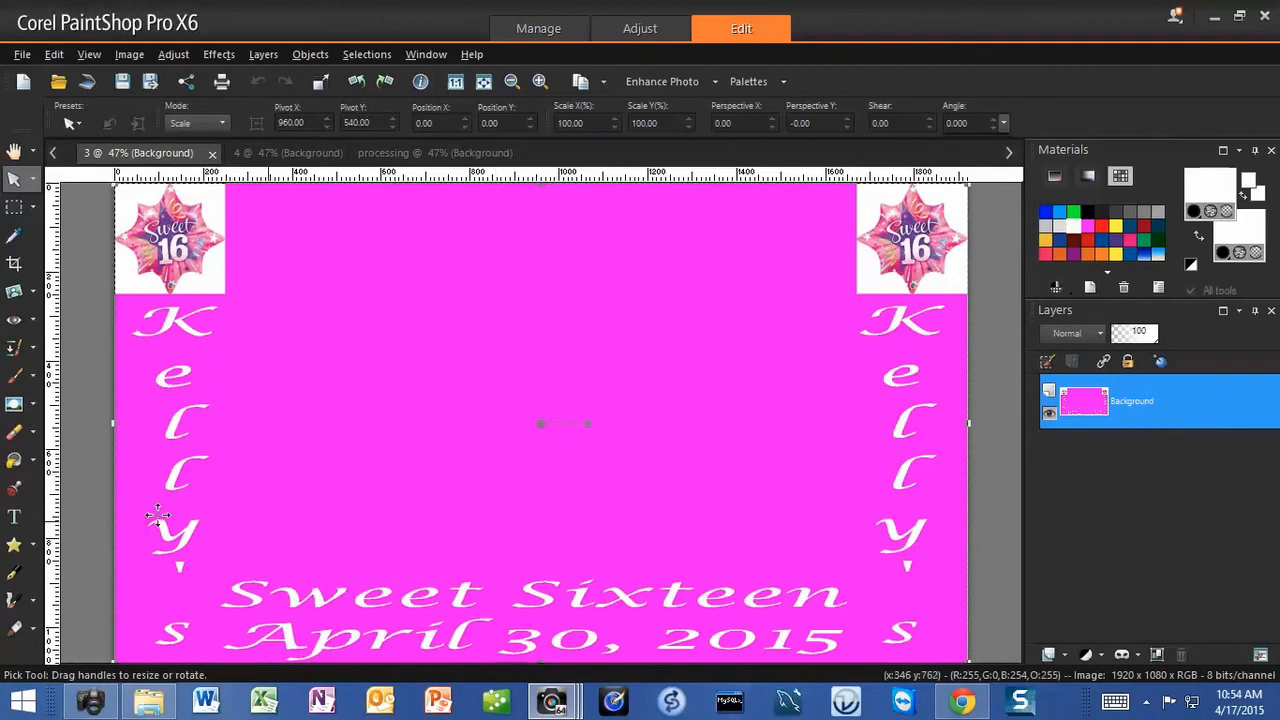
Add a 'Something Different' caption above Sweet Sixteen, shifted right to centre it.
click(14, 517)
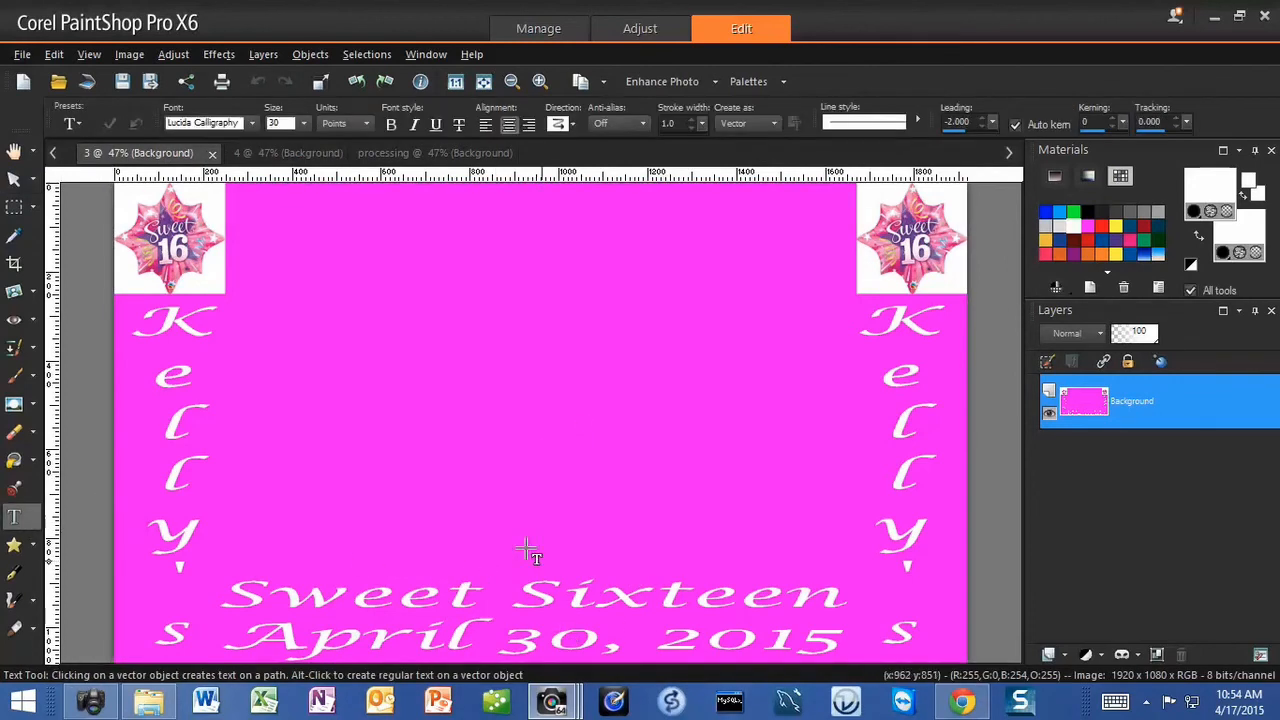
click(498, 564)
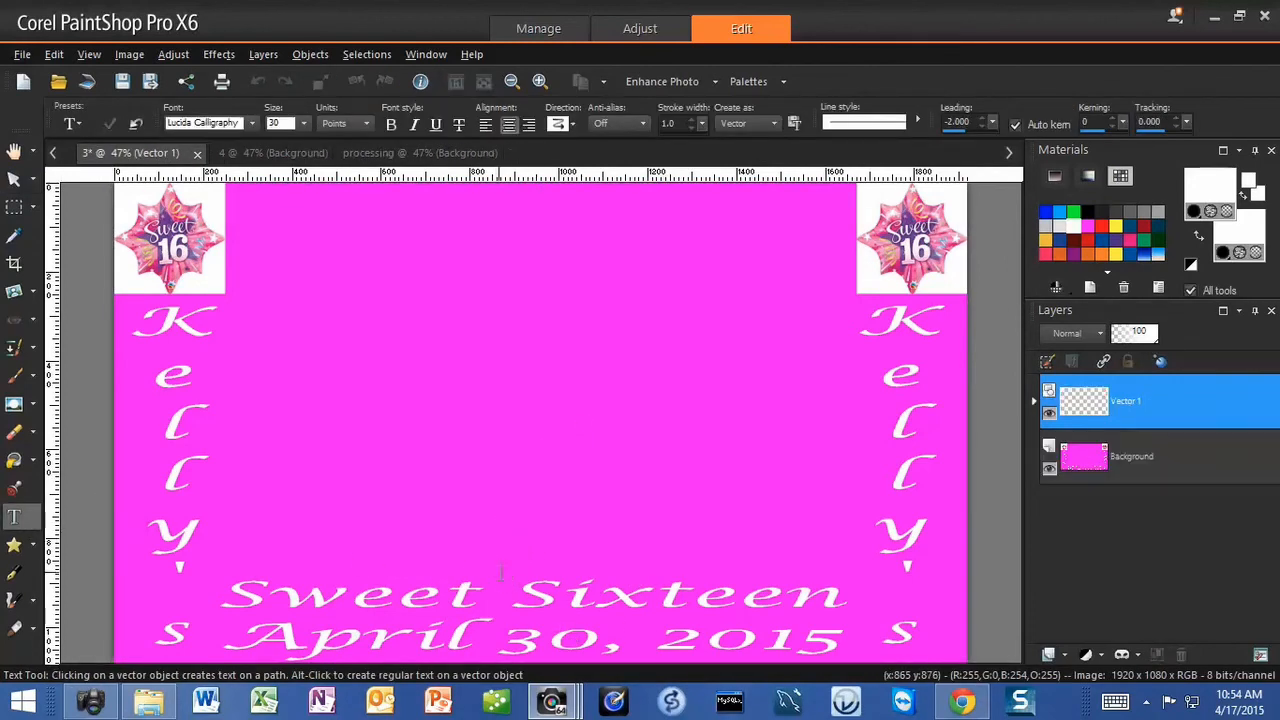
text(Something D)
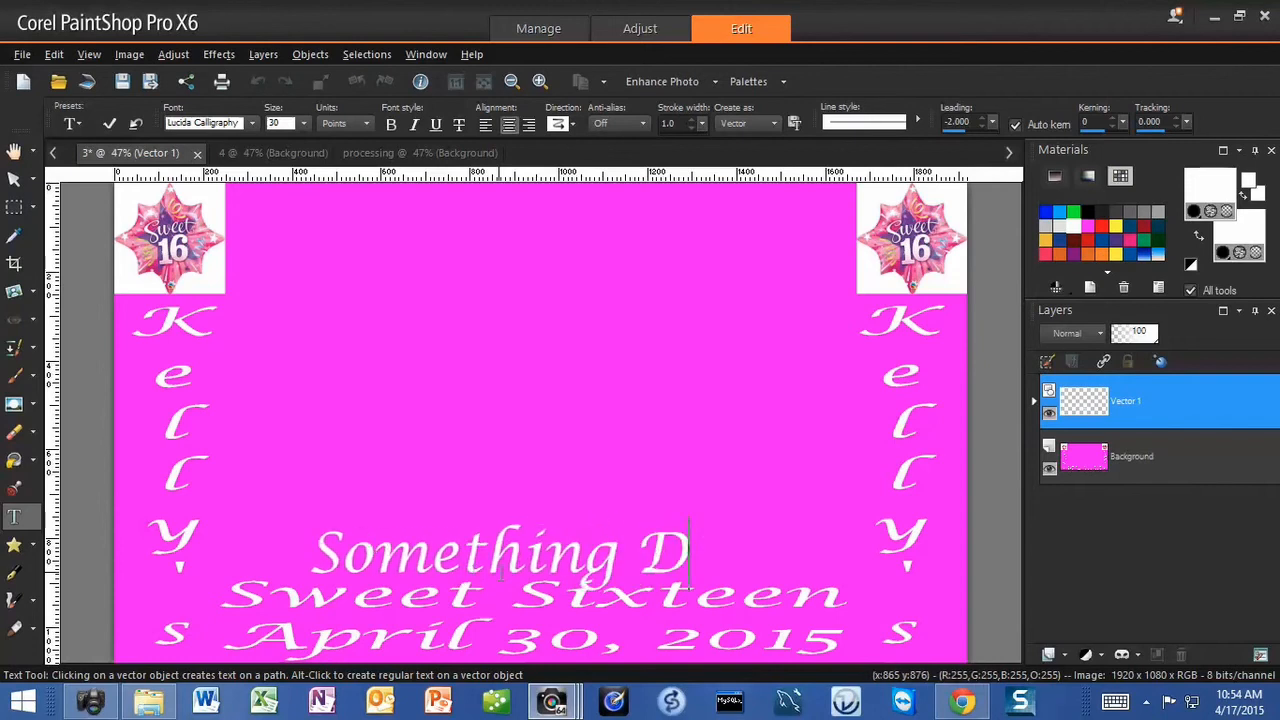
text(ifferent)
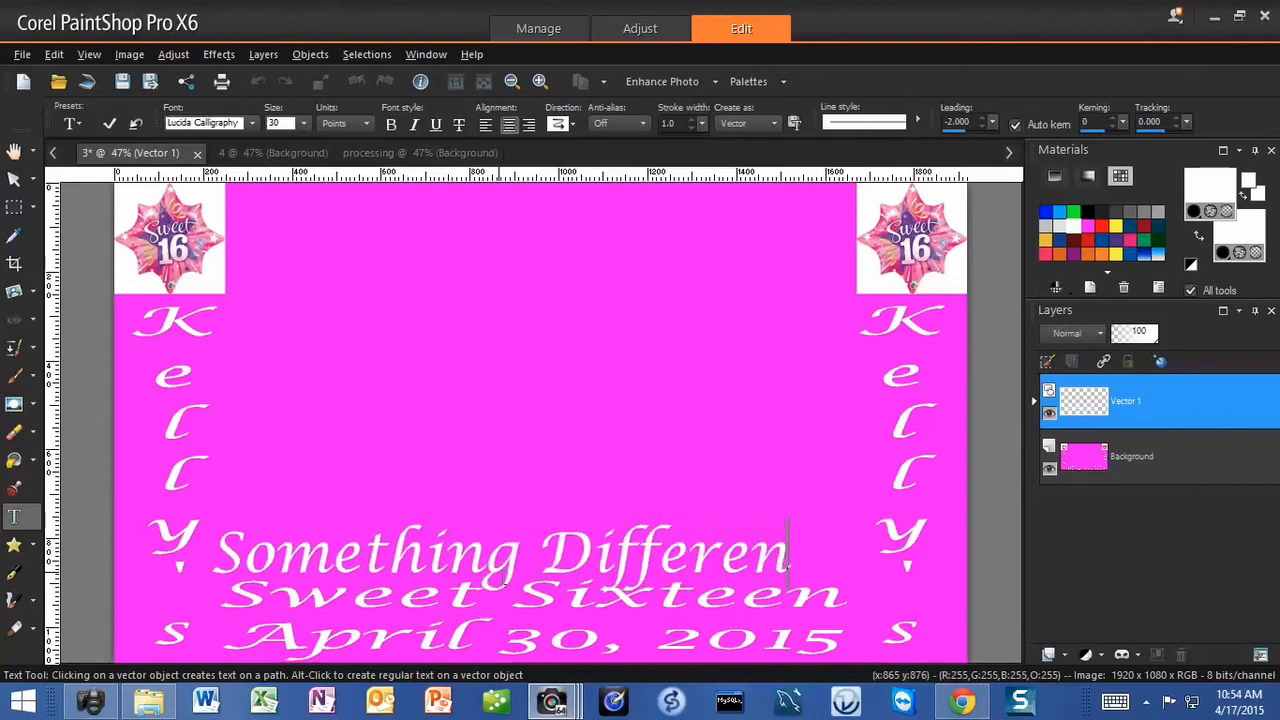
click(15, 187)
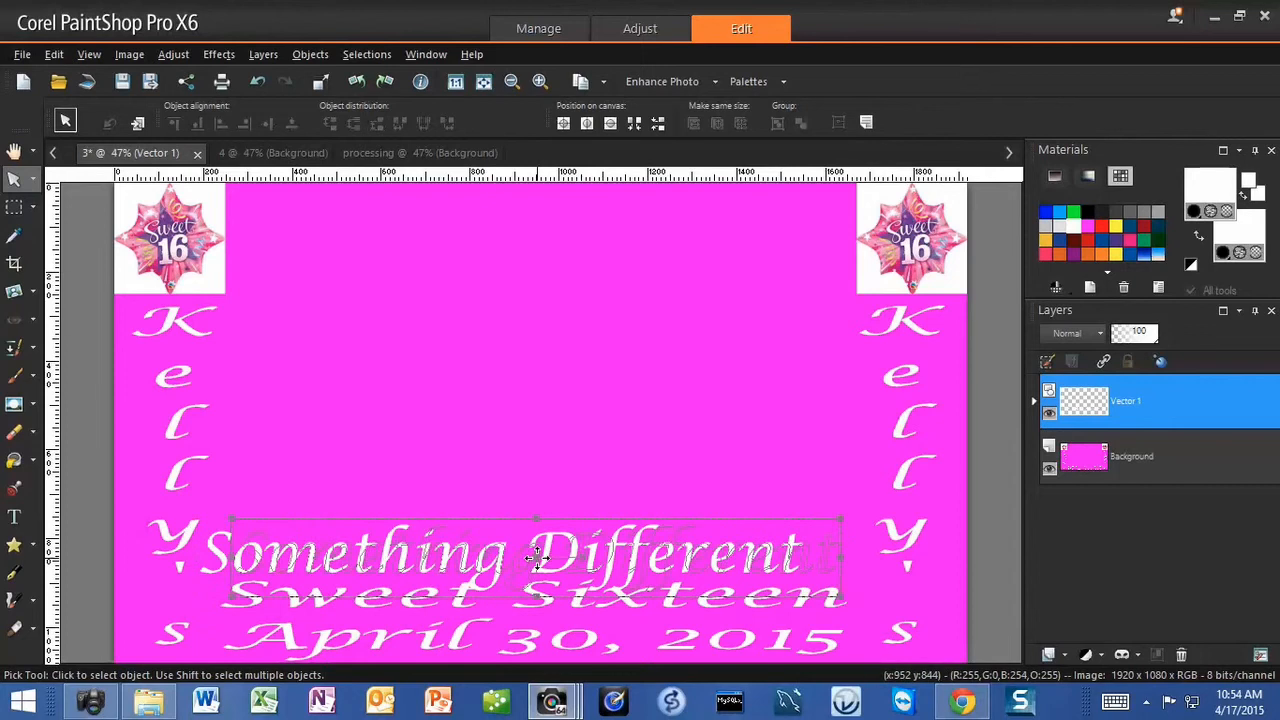
drag(521, 553, 540, 555)
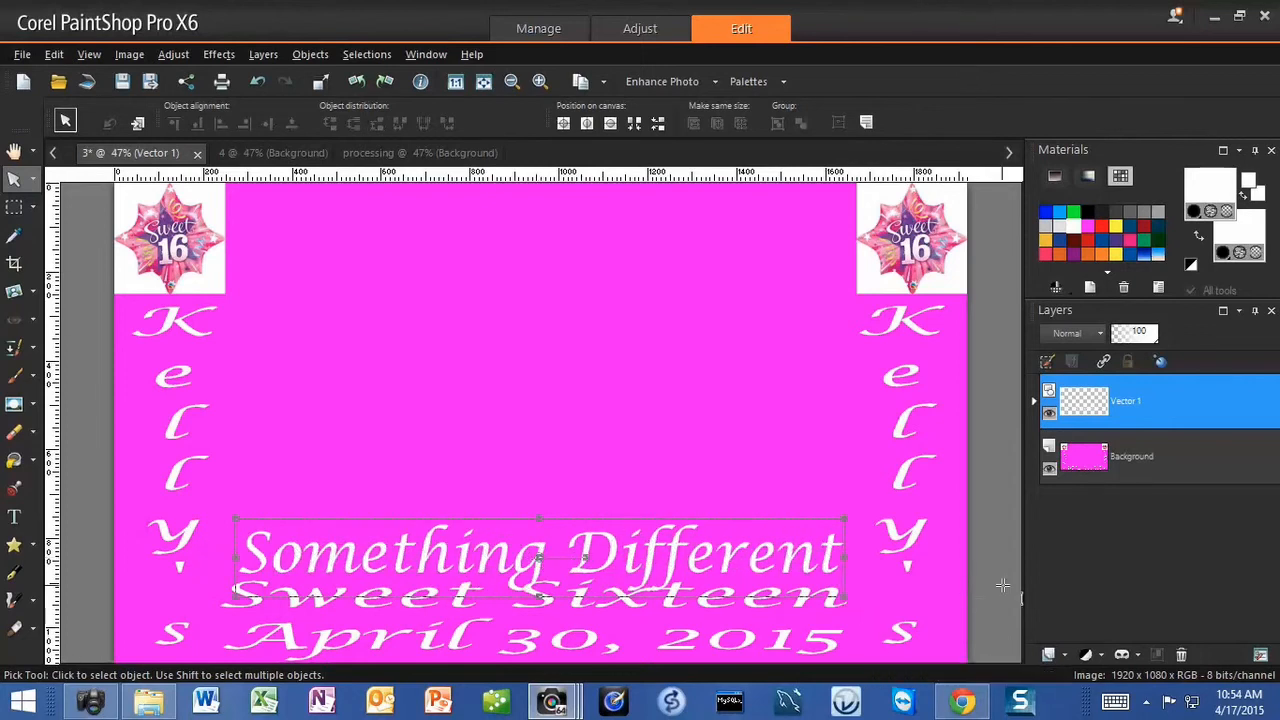
Flatten screen 3 into a single Background layer.
right_click(1054, 556)
mouse_move(1010, 525)
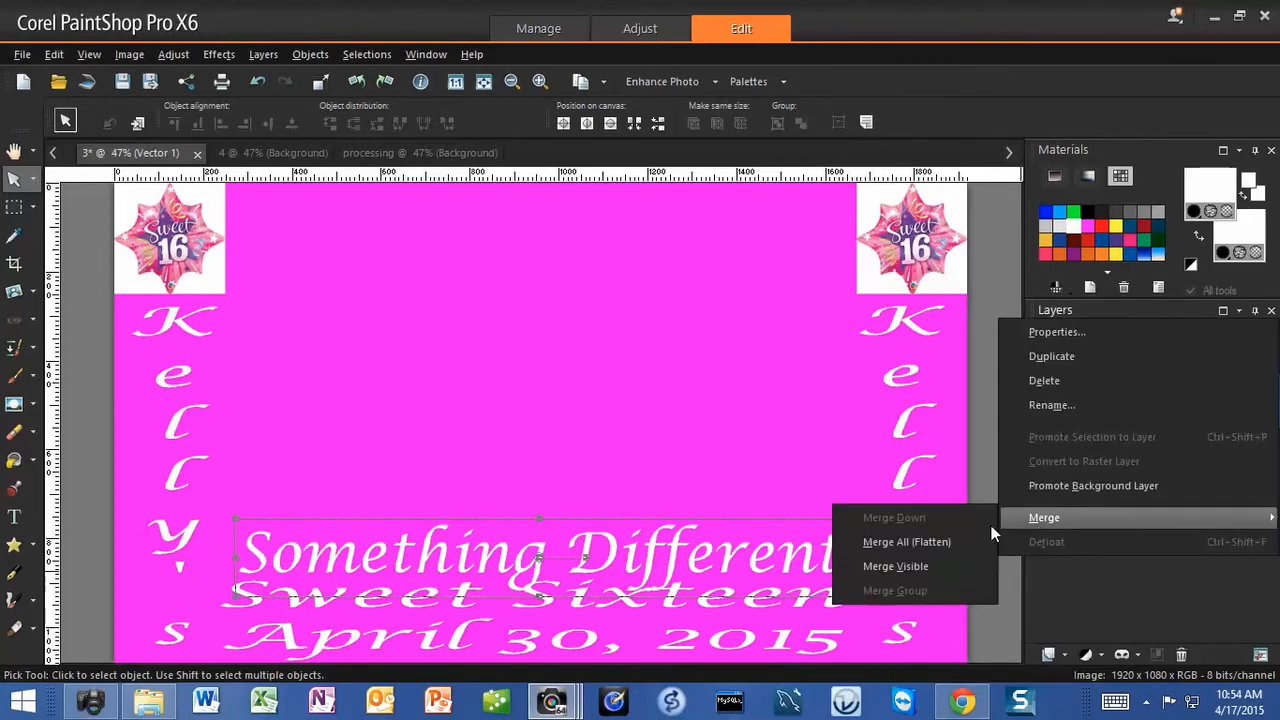
click(966, 544)
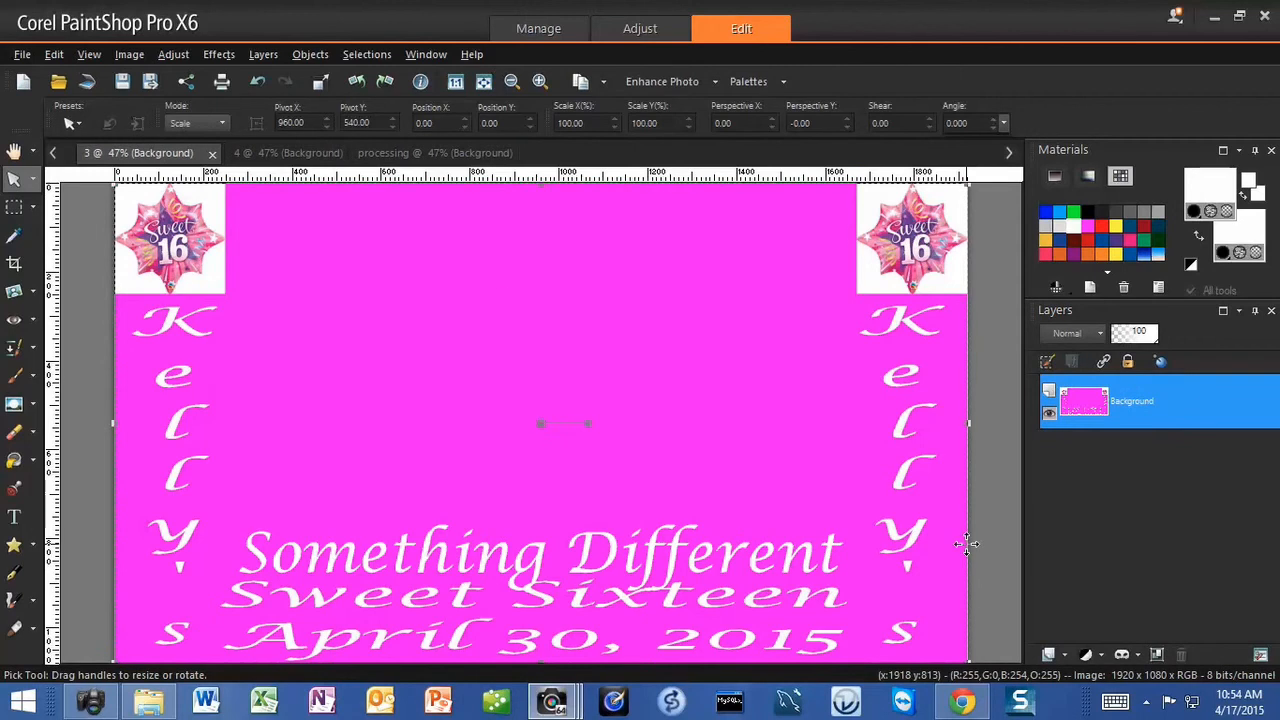
Close screen 3 and add a 'Last Photo' caption above Sweet Sixteen on screen 4.
click(213, 155)
click(162, 158)
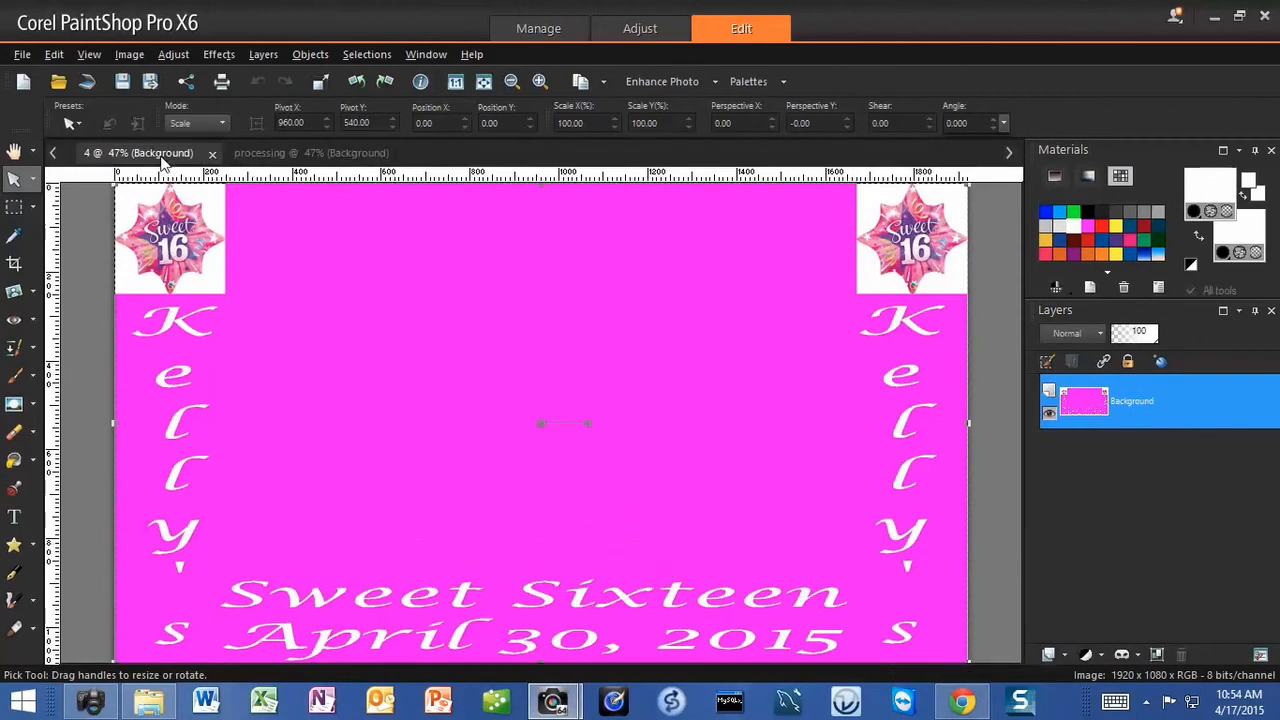
click(14, 517)
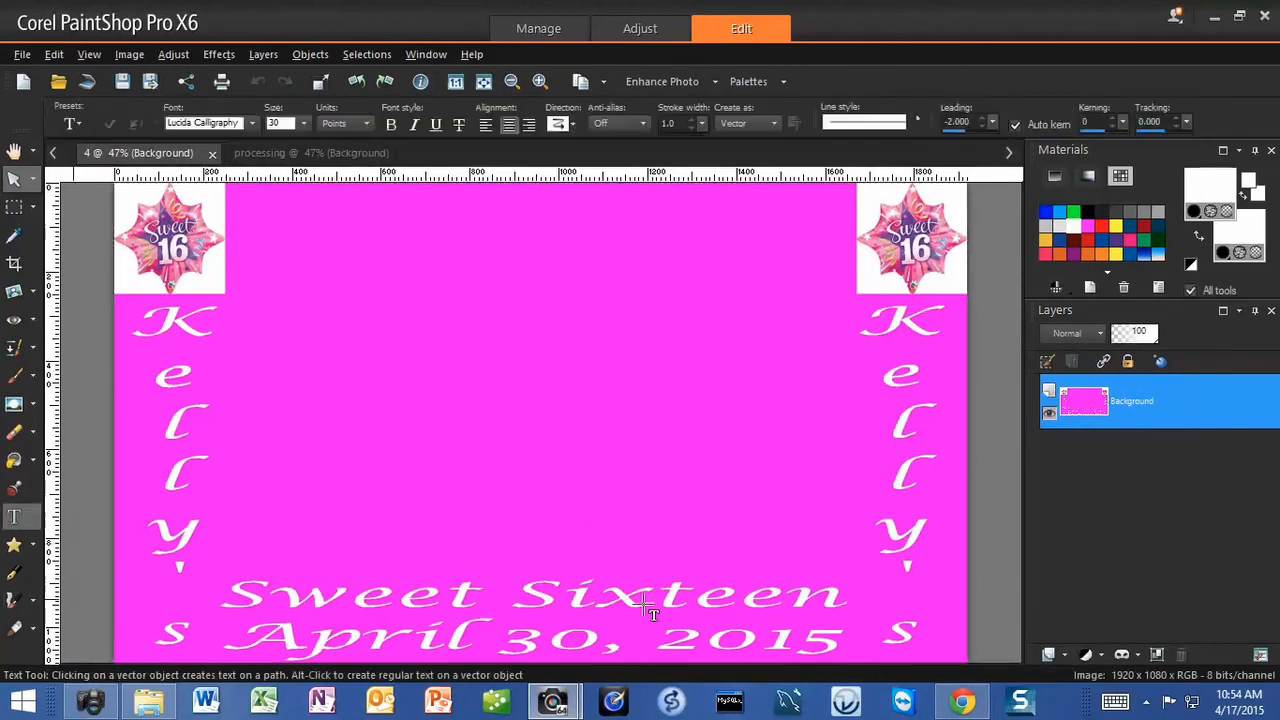
click(500, 564)
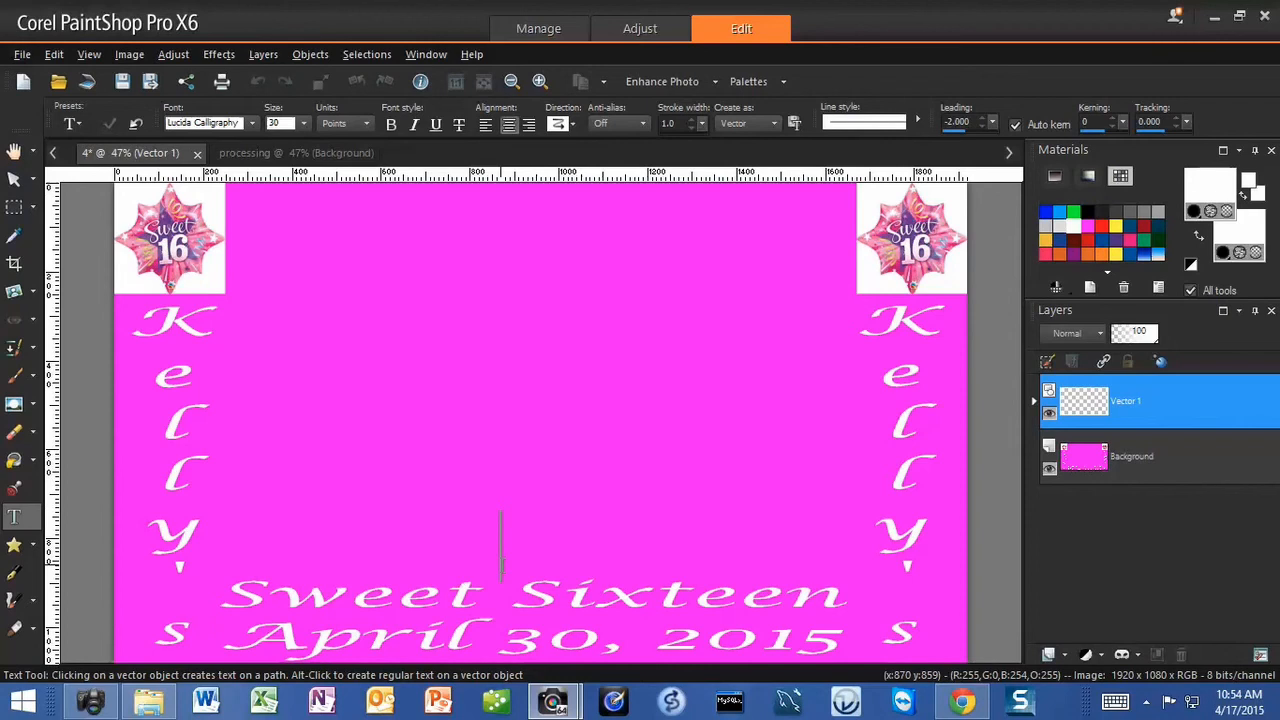
text(Las)
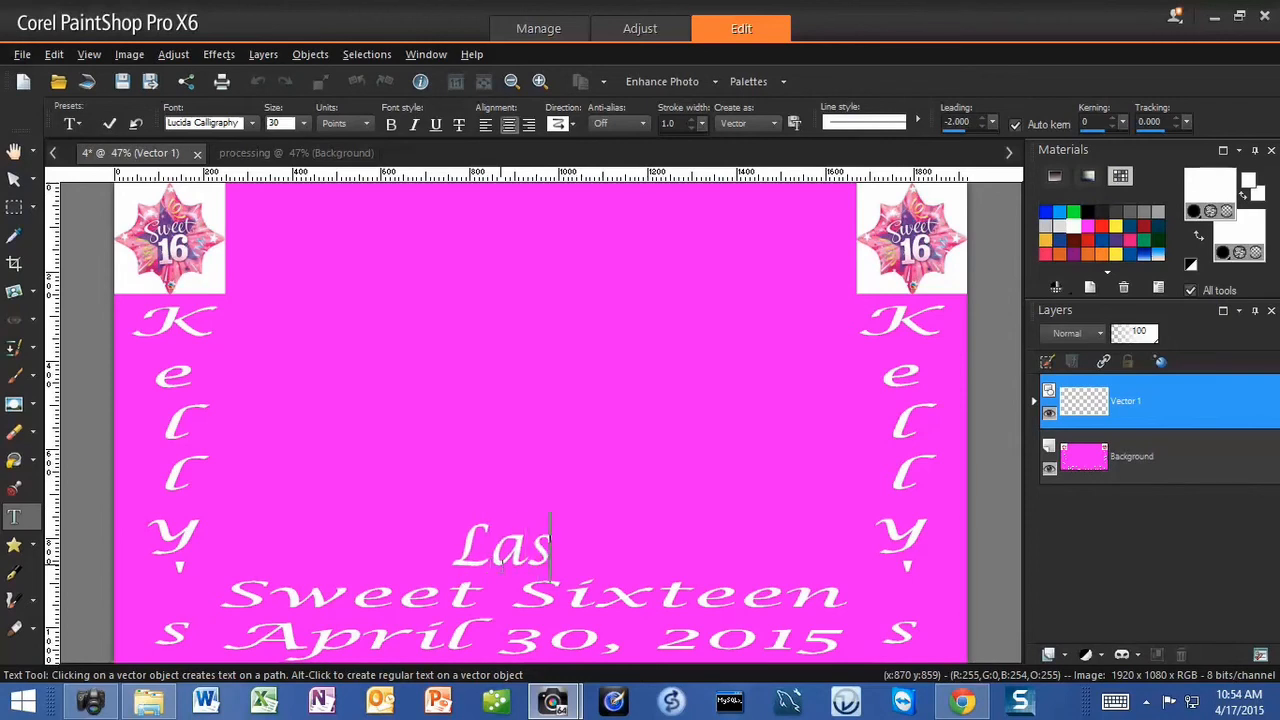
text(t Photo)
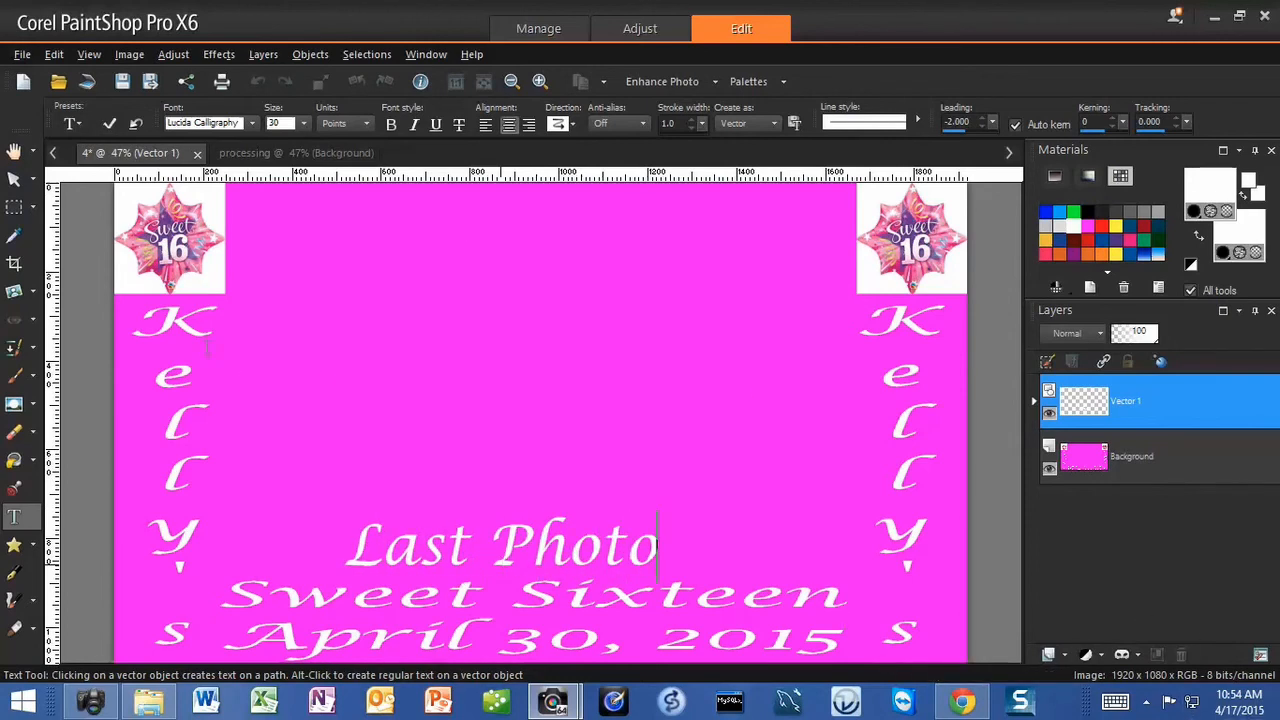
click(14, 178)
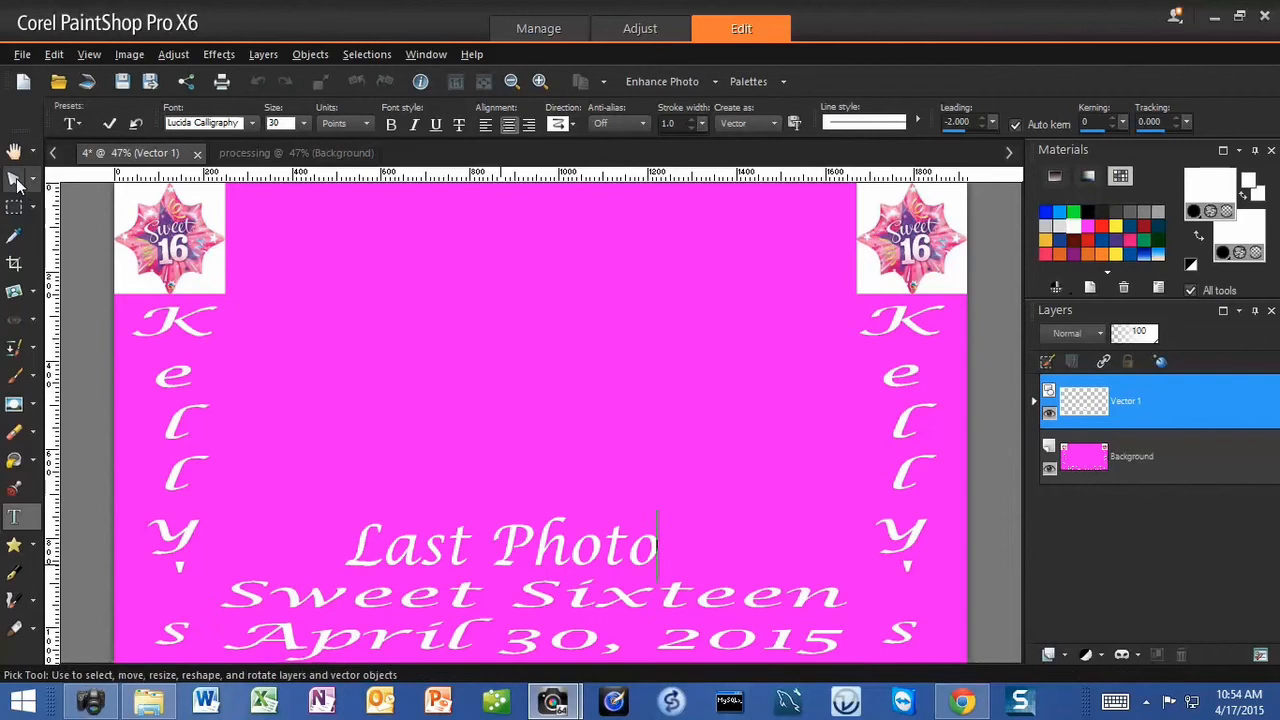
Flatten screen 4 into one layer and save it.
right_click(1061, 532)
mouse_move(1051, 499)
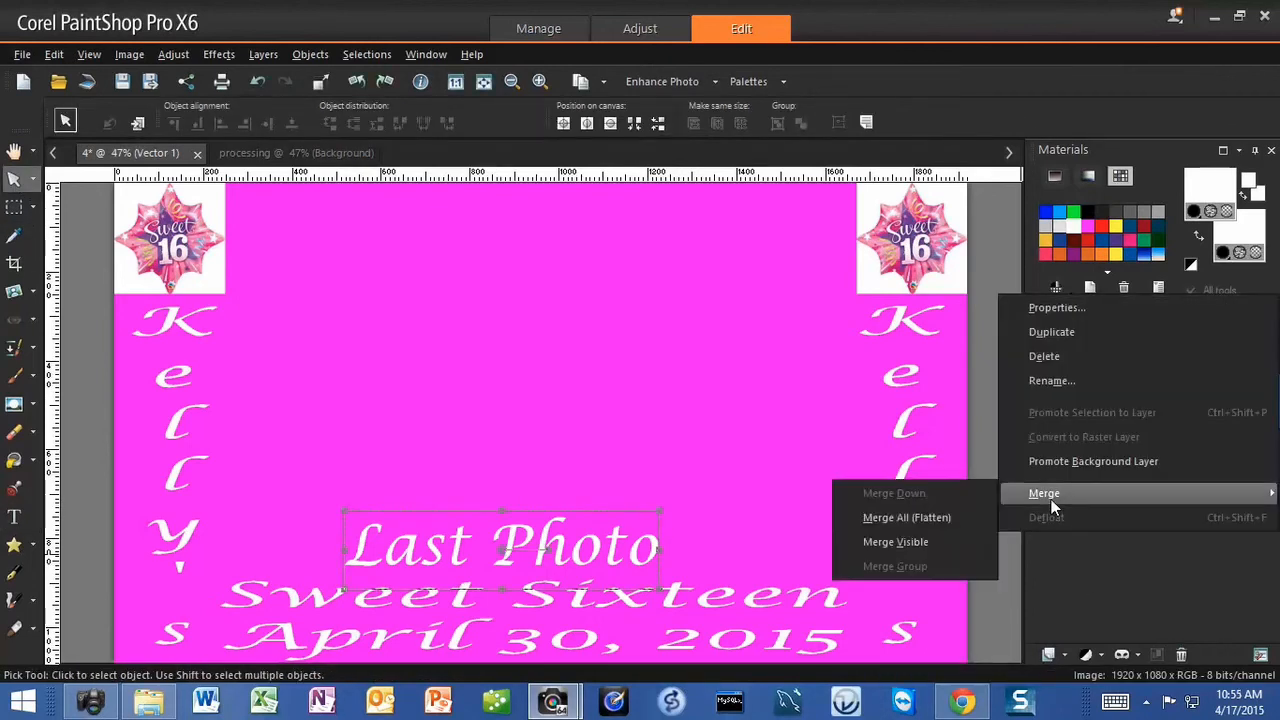
click(944, 520)
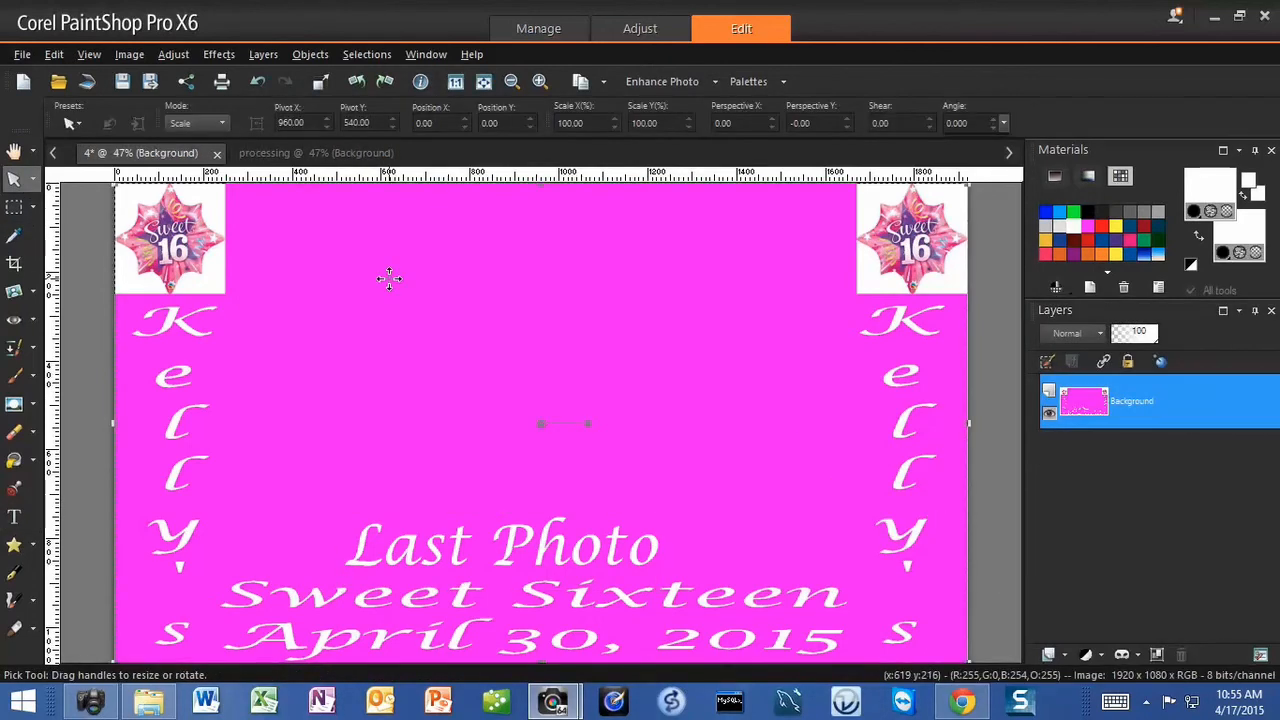
key(ctrl+s)
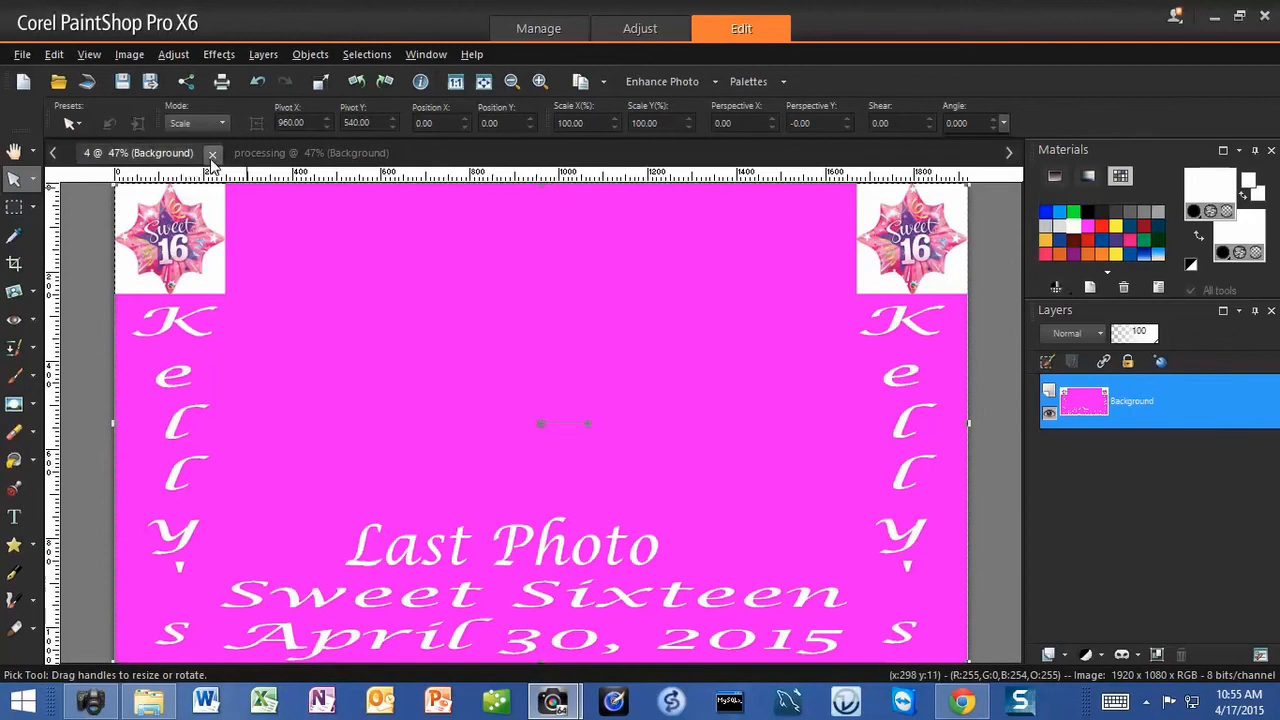
Close screen 4 and undo the processing image's flatten and Get Ready caption, leaving no caption.
click(212, 153)
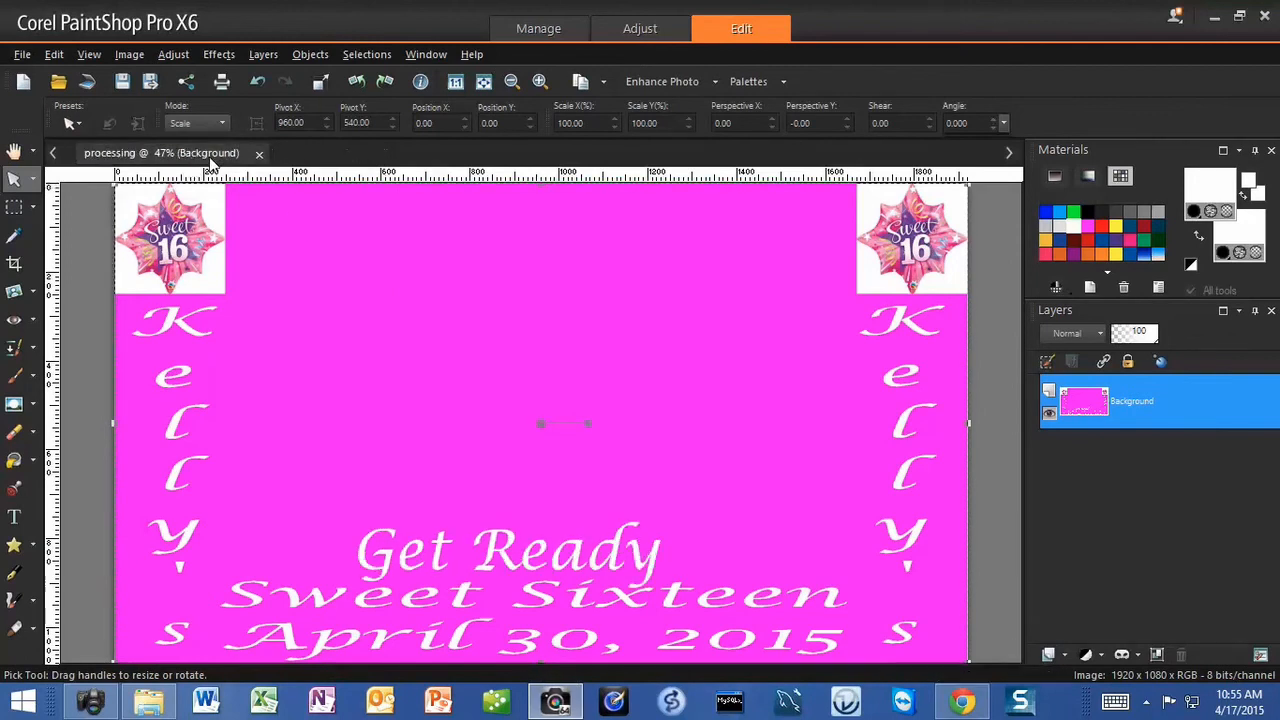
click(14, 519)
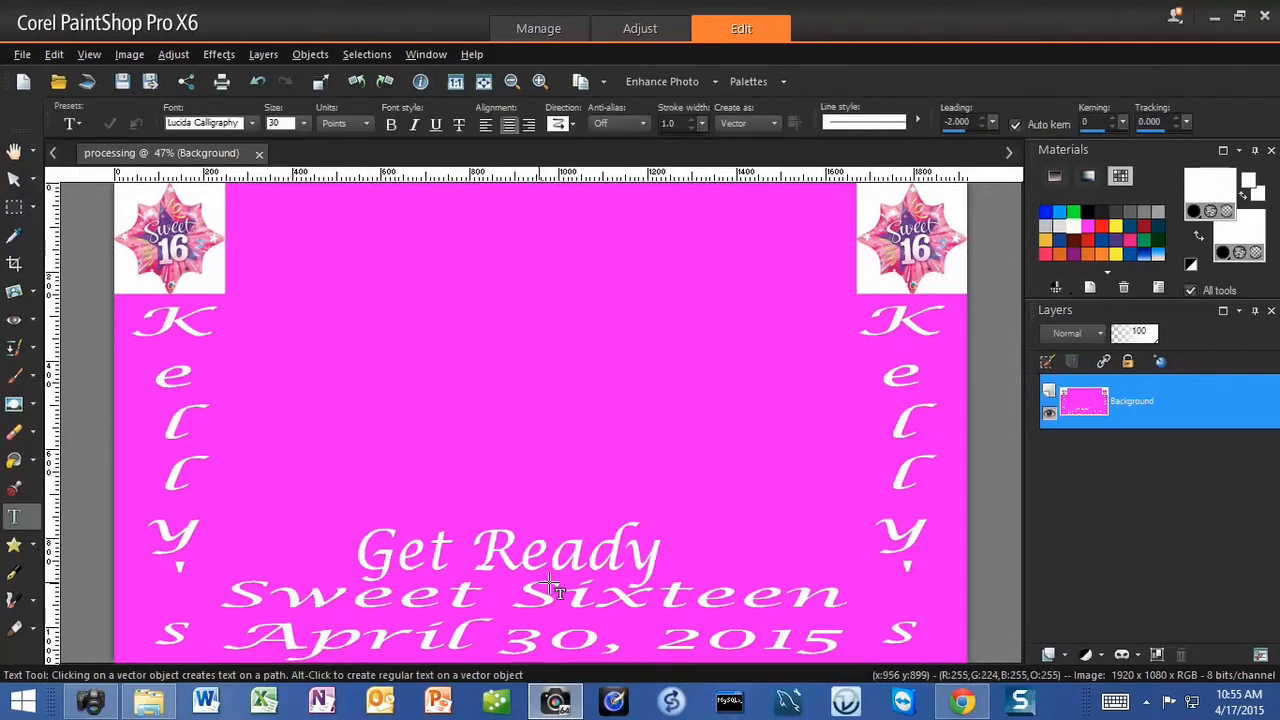
click(258, 82)
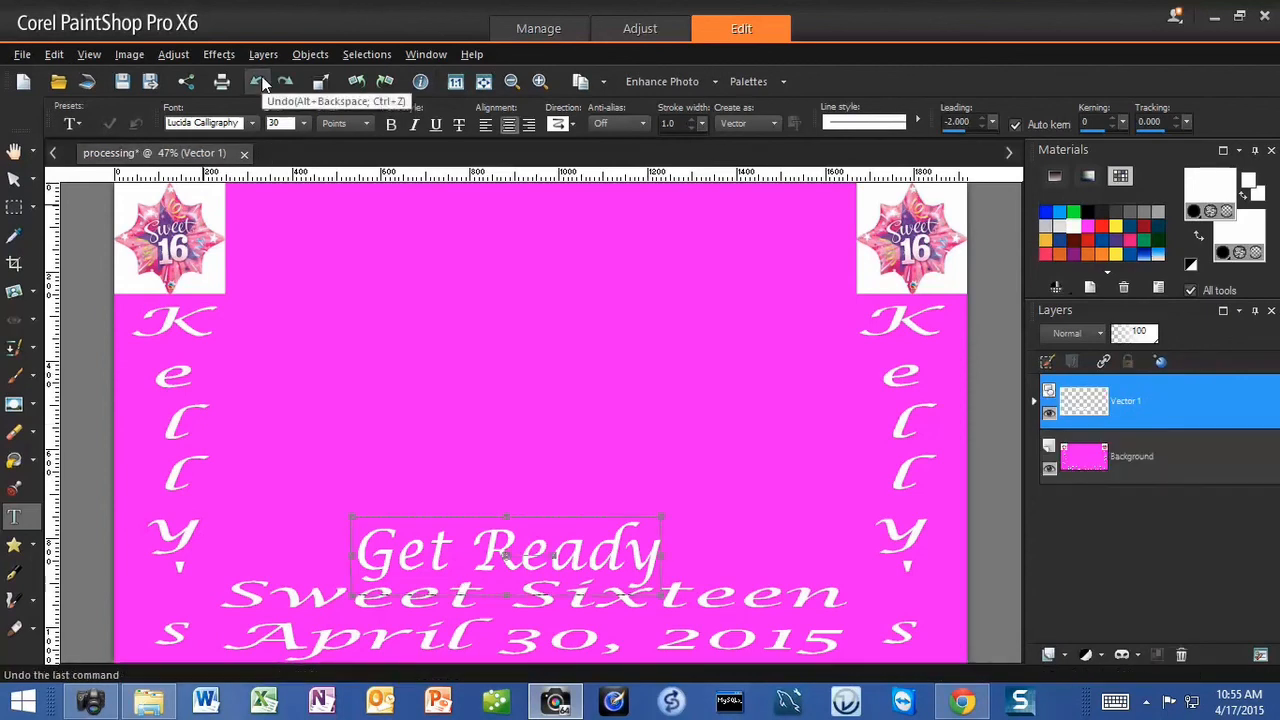
click(258, 82)
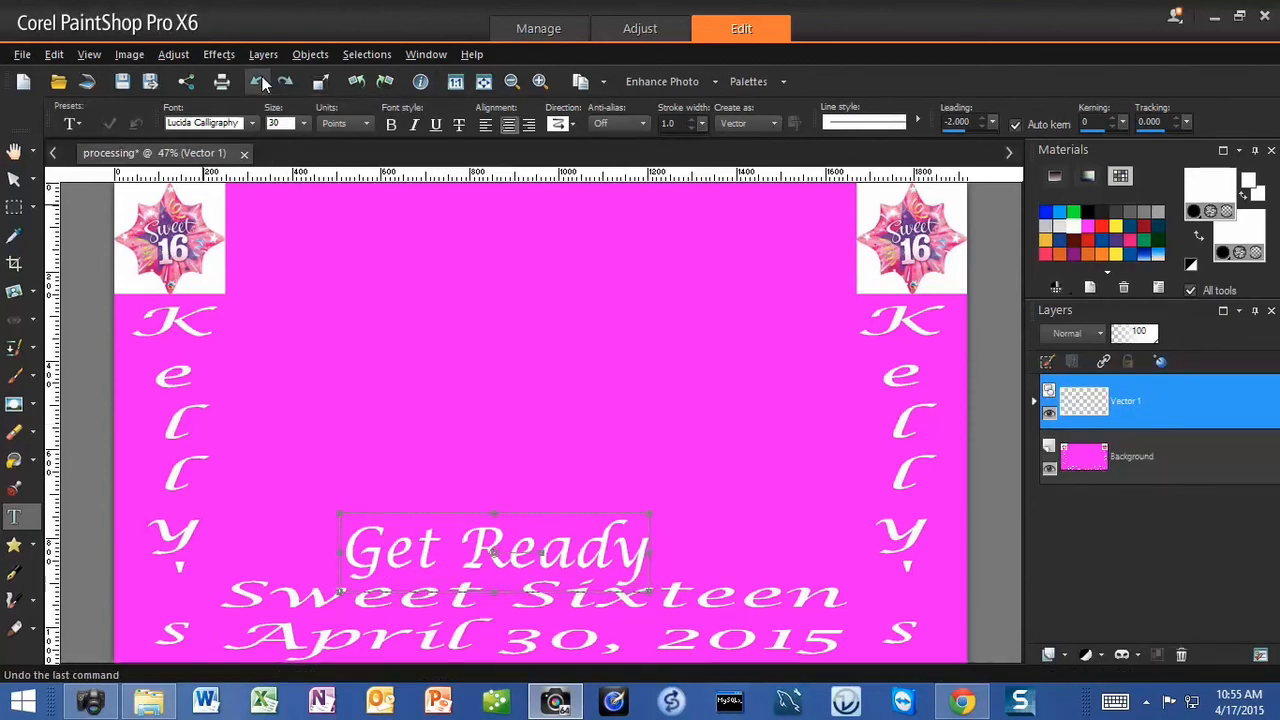
click(261, 83)
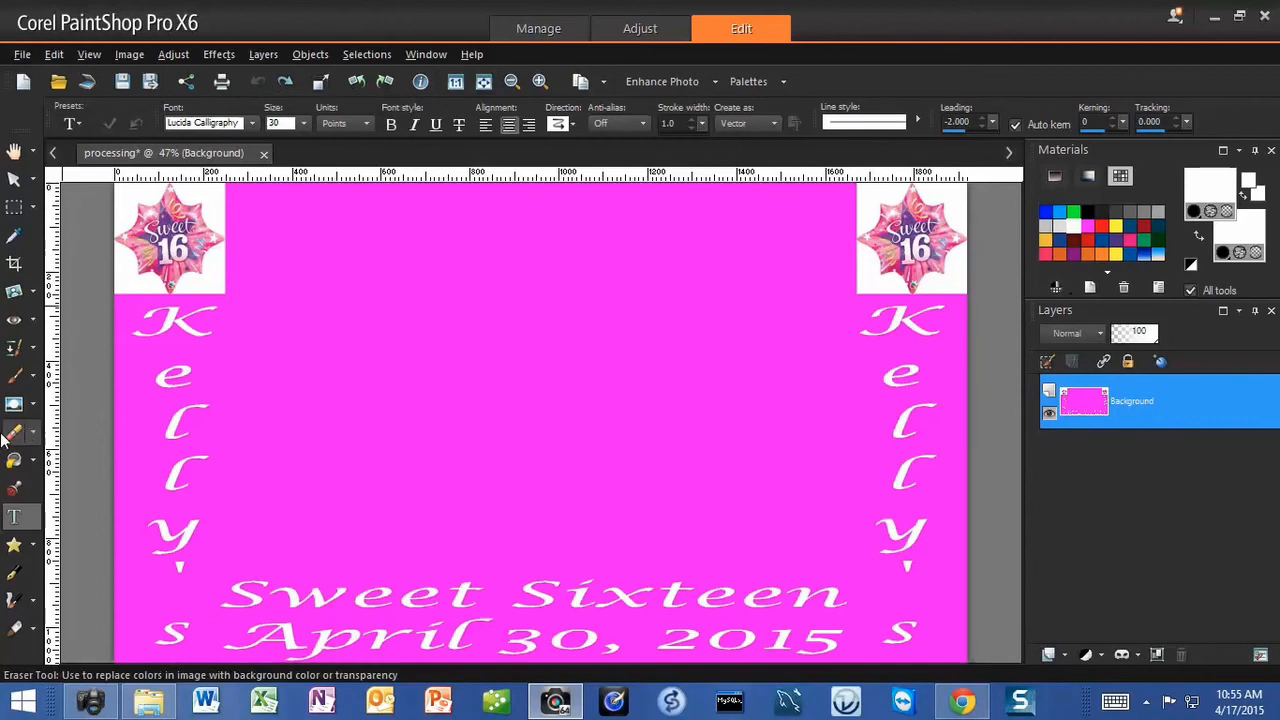
Add the three-line caption 'All Done! / Please Leave!! / The Booth!!!' to the processing image.
click(20, 516)
click(504, 465)
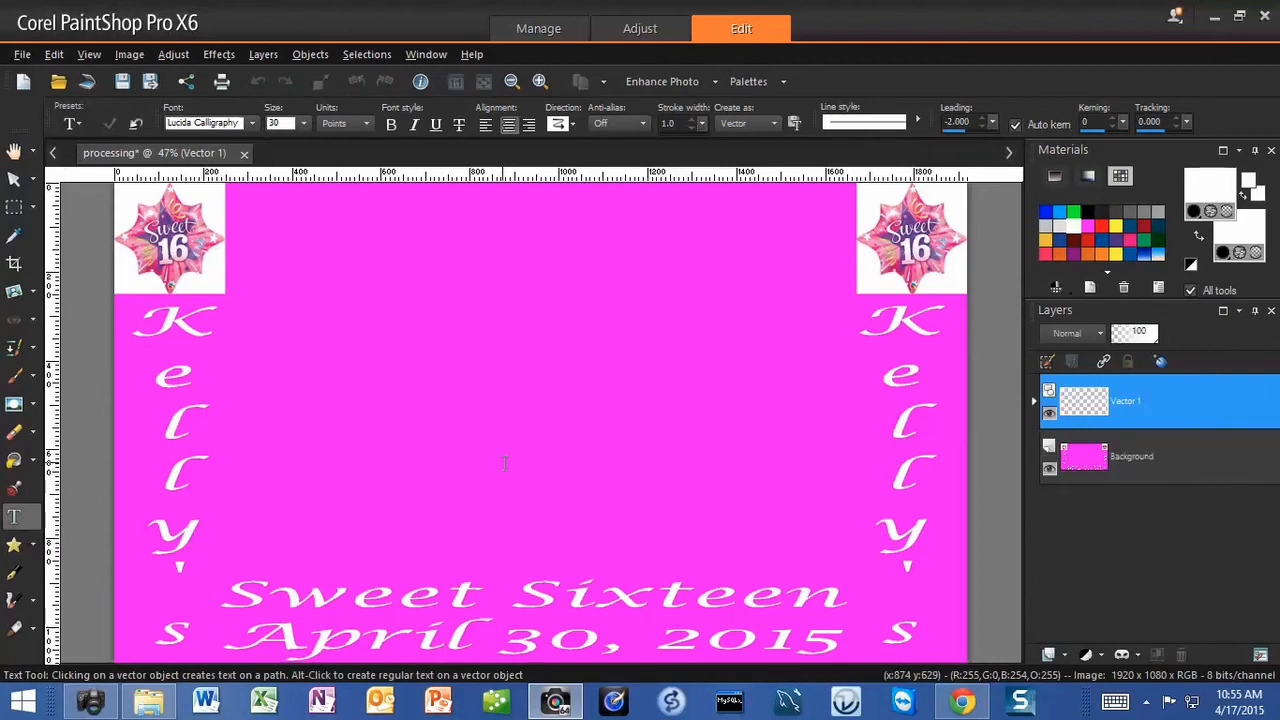
text(The Booth)
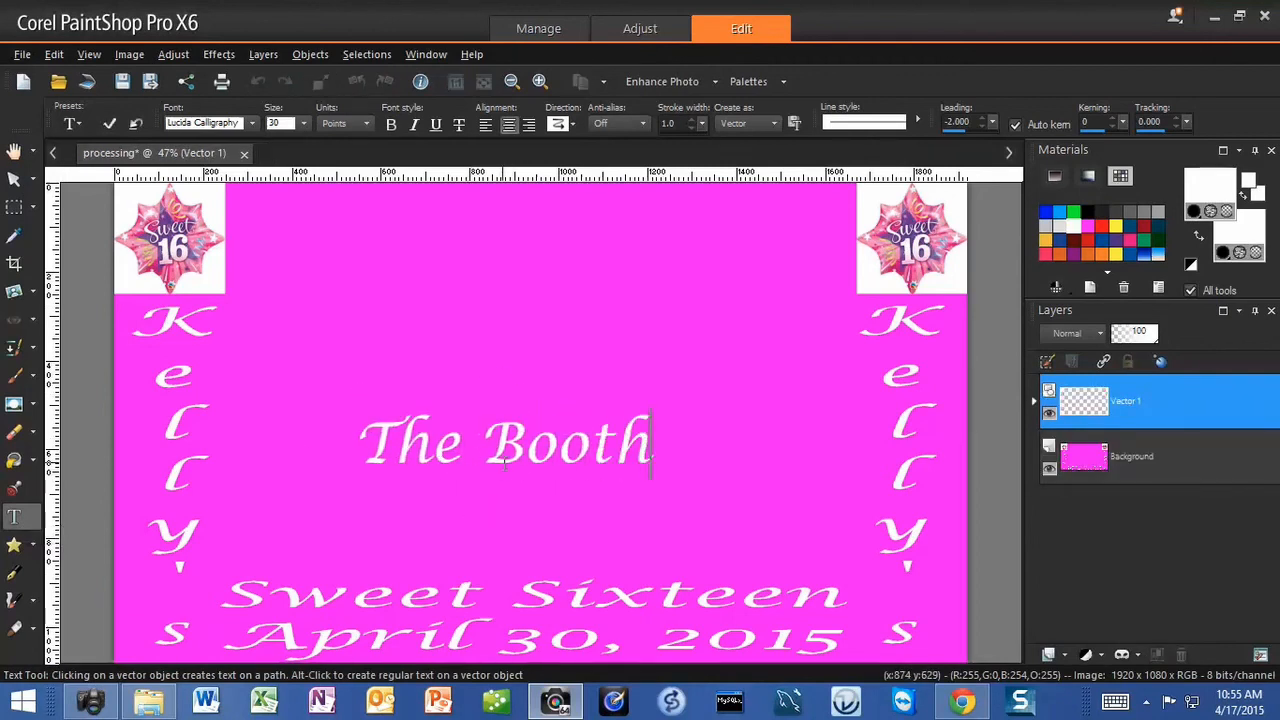
text(!!!)
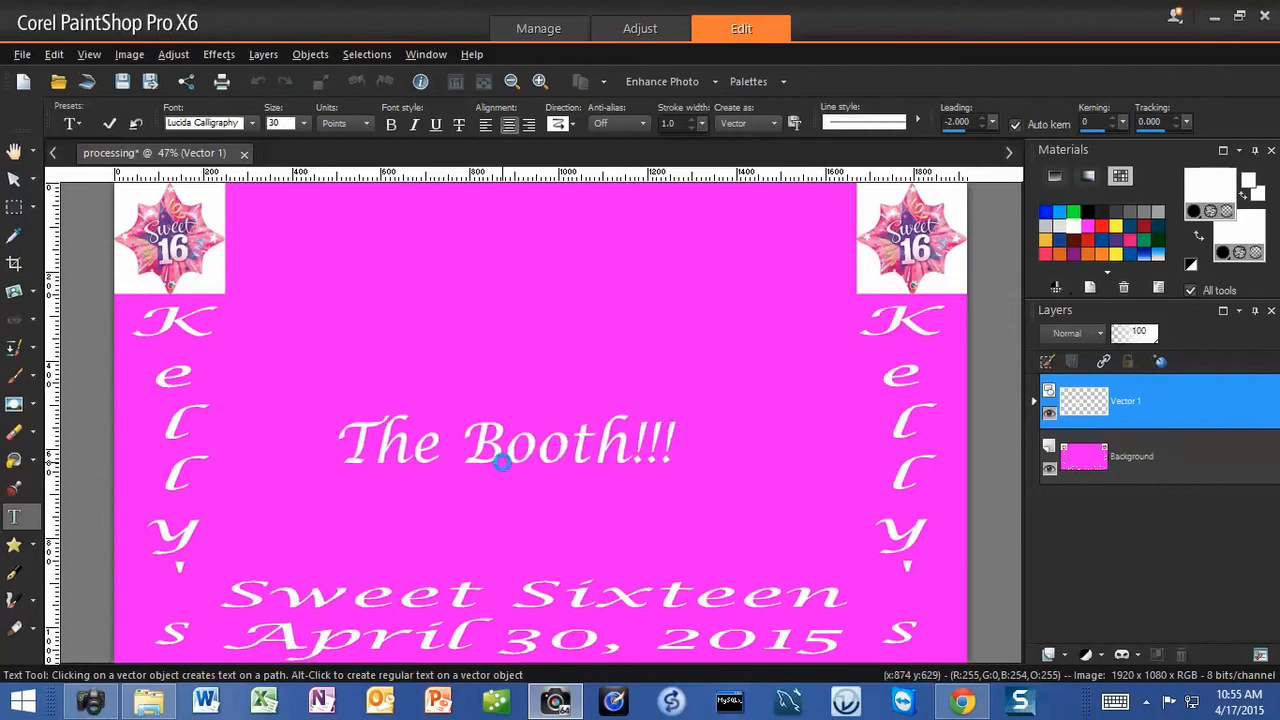
text(Please Lea)
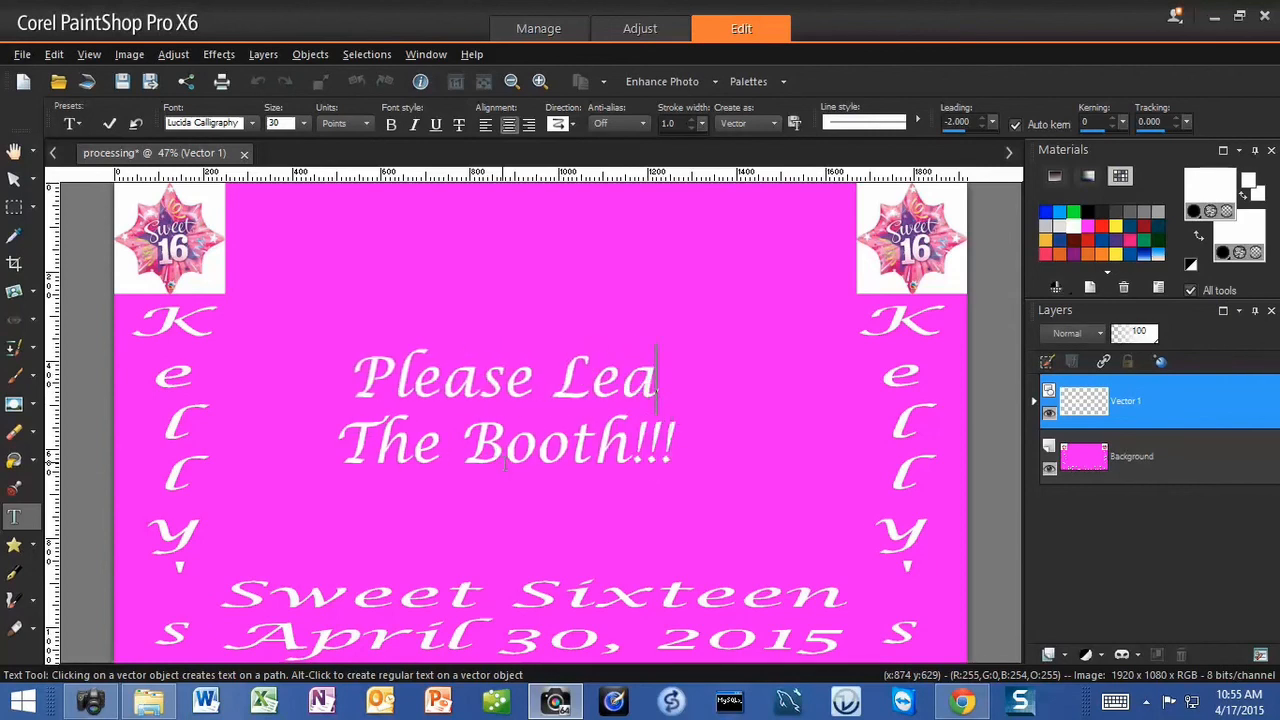
text(ve!!)
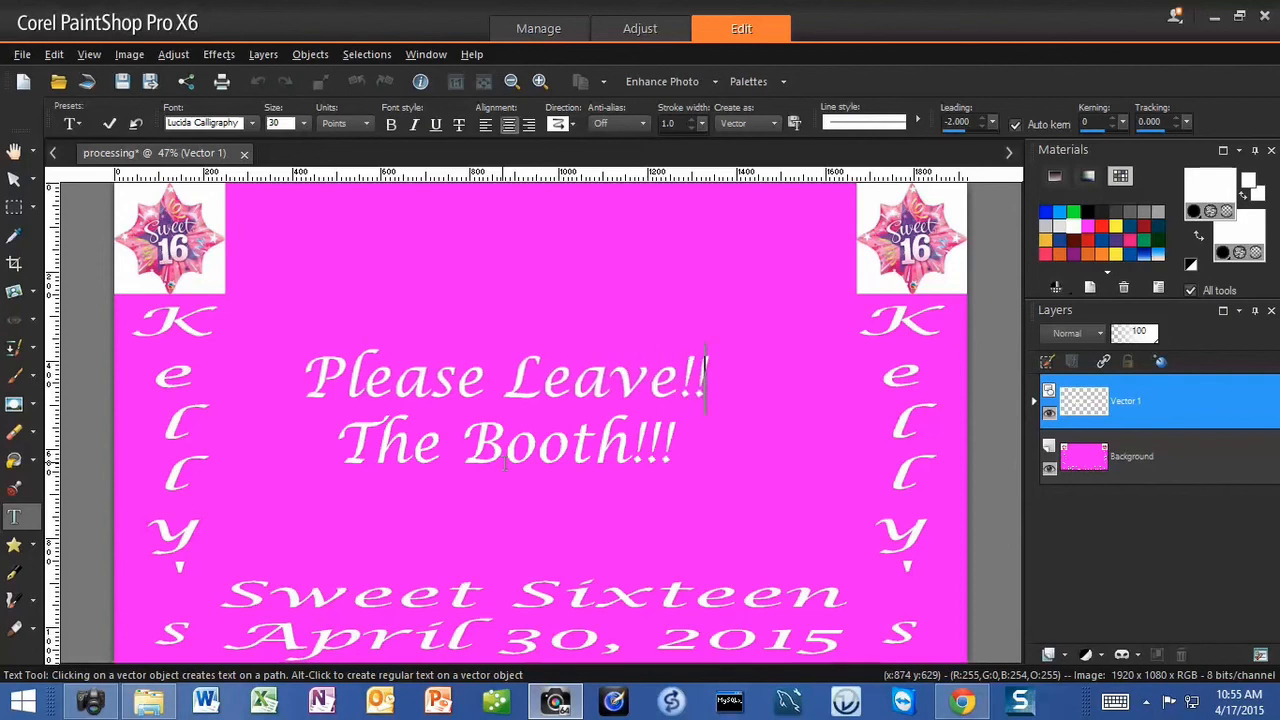
key(Up)
text(All )
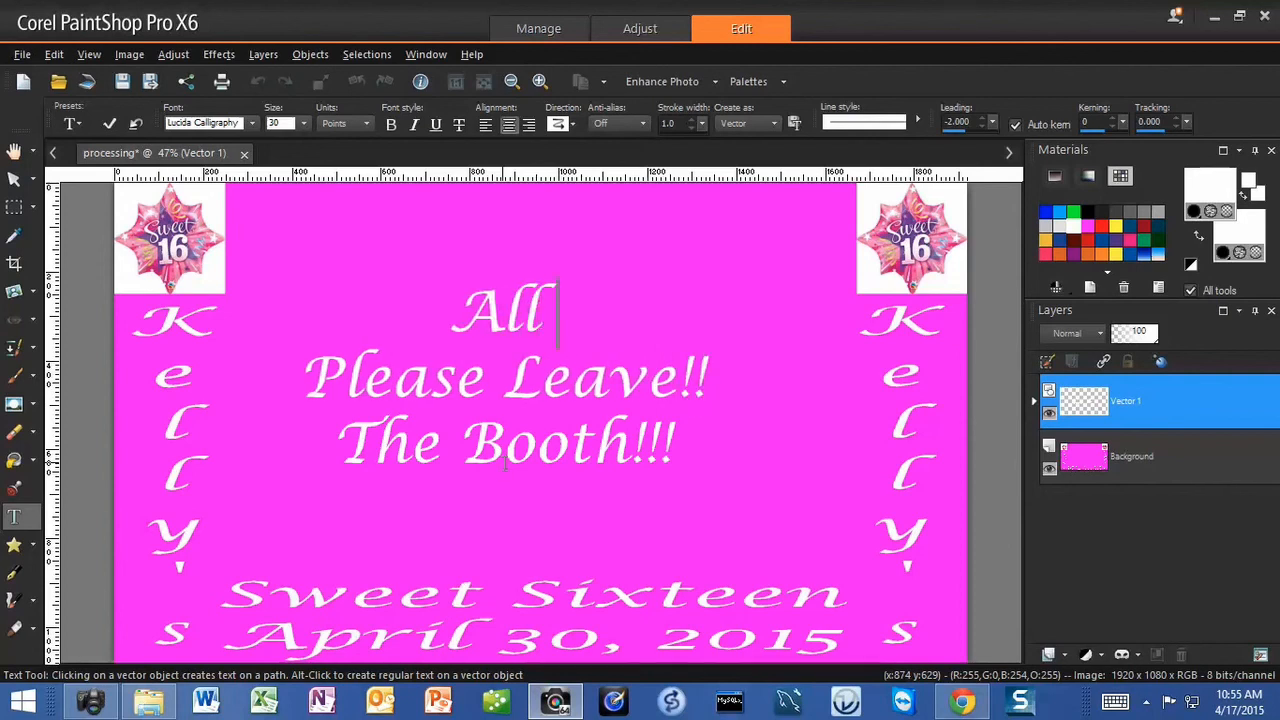
text(Done!)
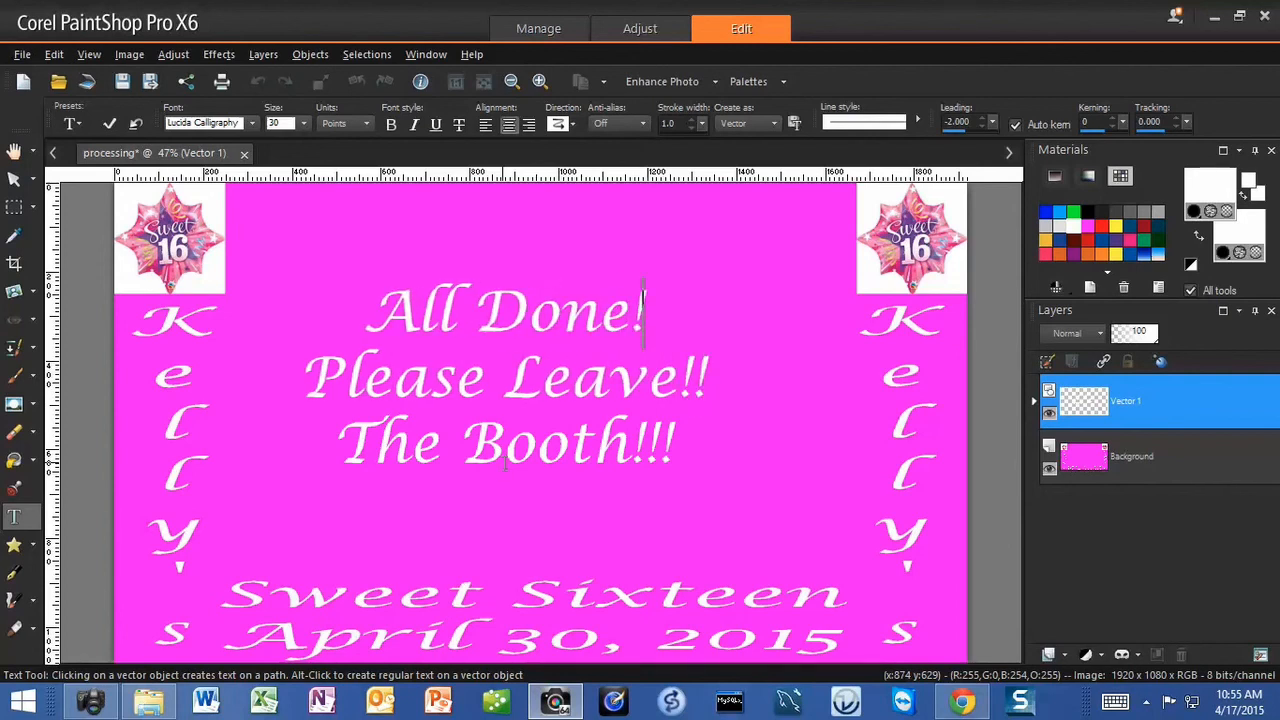
Enlarge the caption by stretching it taller and wider with the Pick tool.
click(14, 178)
drag(506, 486, 521, 572)
drag(710, 424, 834, 429)
drag(301, 425, 240, 425)
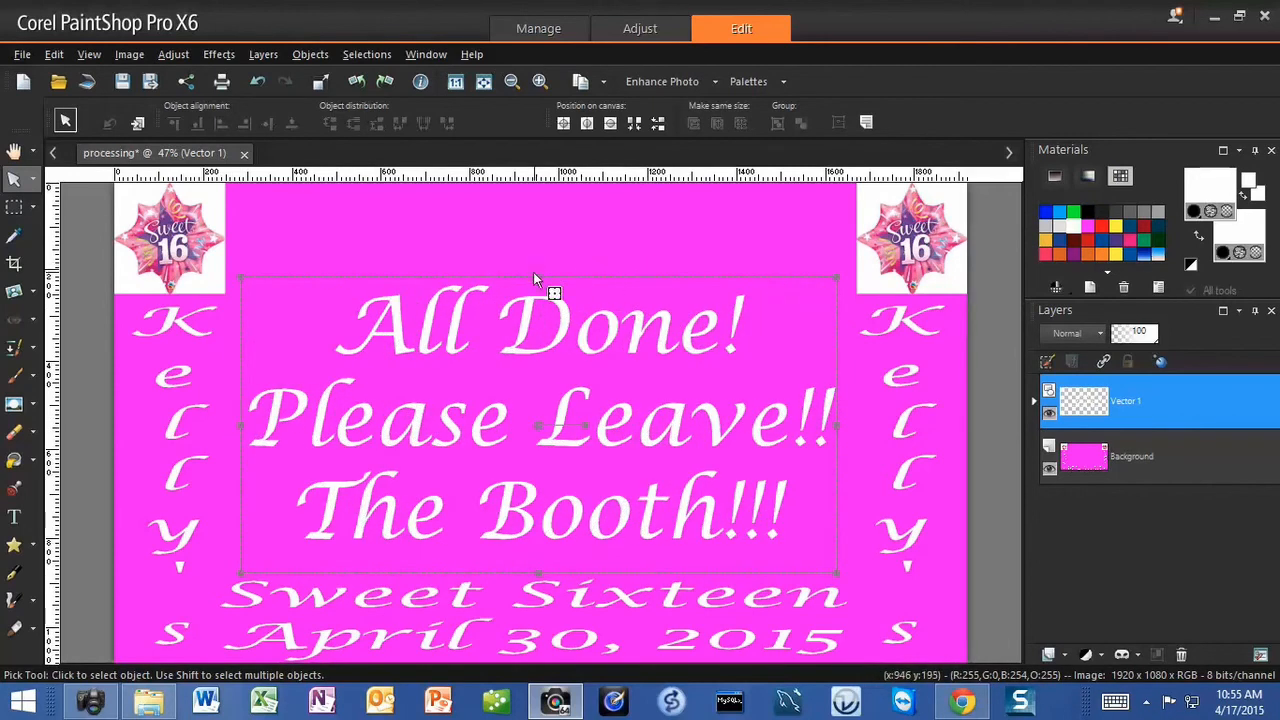
drag(537, 278, 537, 232)
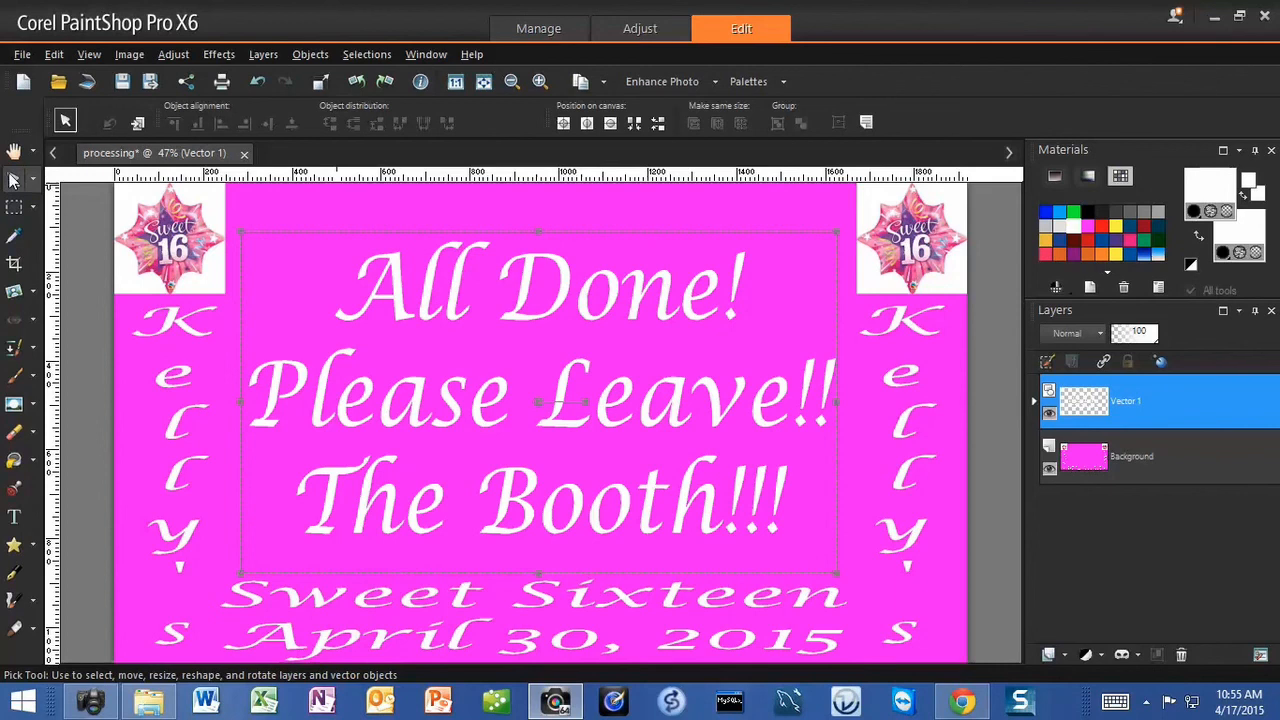
Flatten all layers of the processing screen and save it.
right_click(1101, 520)
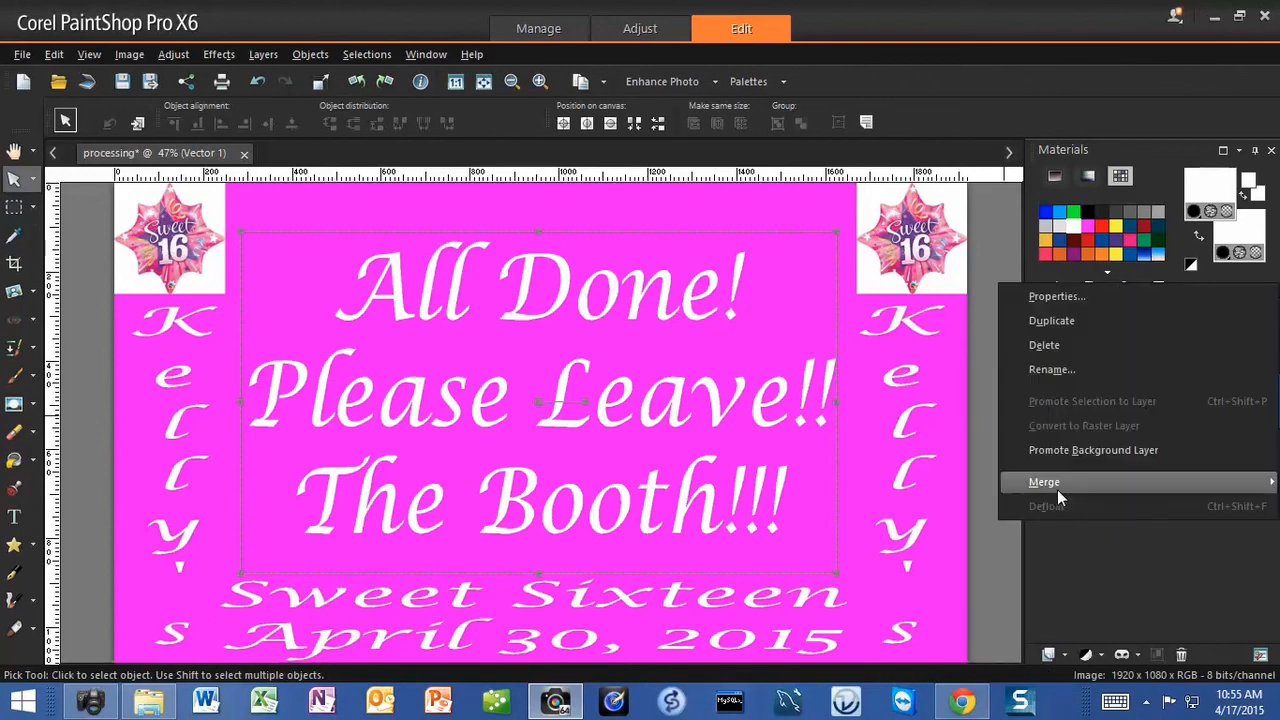
mouse_move(1057, 489)
click(936, 507)
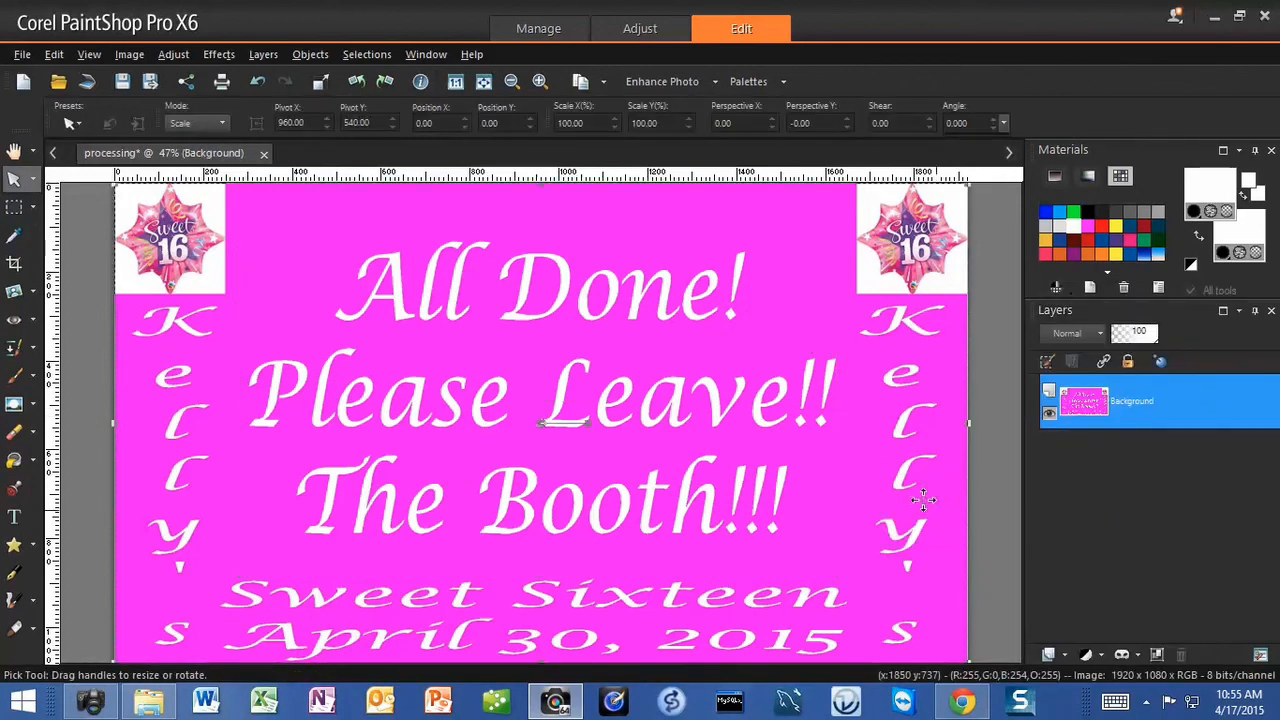
key(ctrl+s)
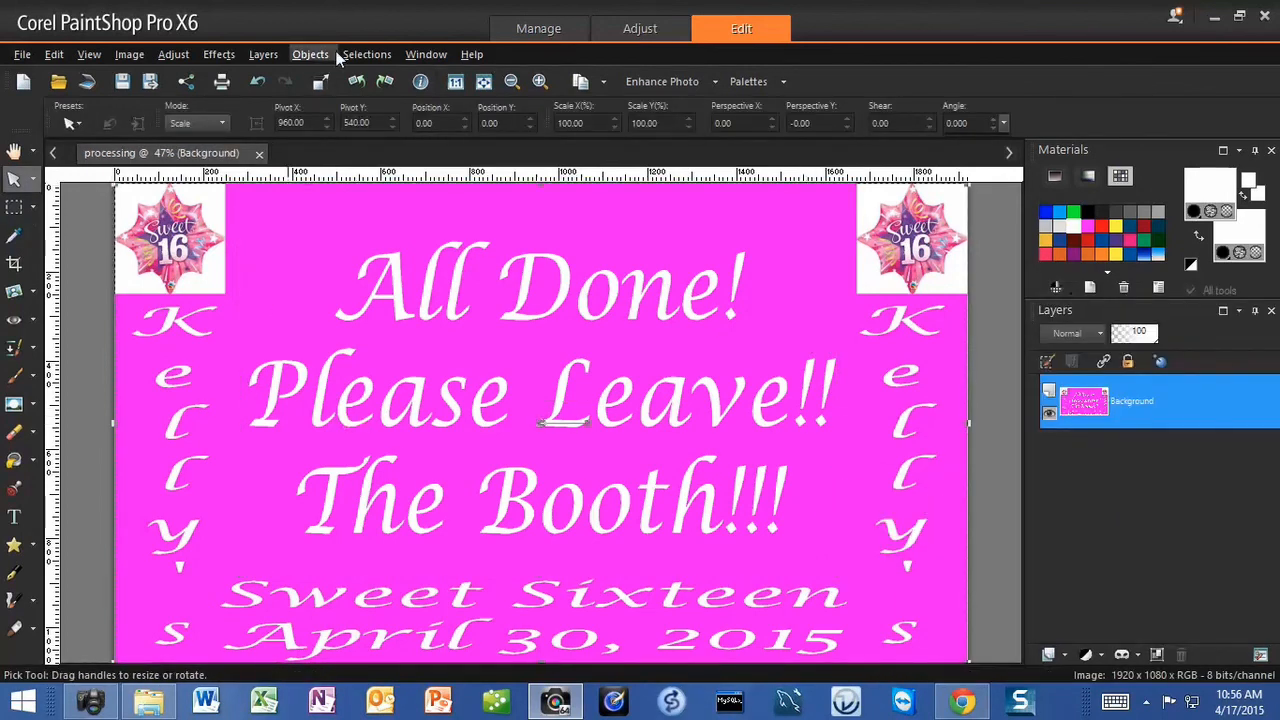
Close the processing screen, minimize the editor, and open screen 1 in Photo Viewer.
click(260, 154)
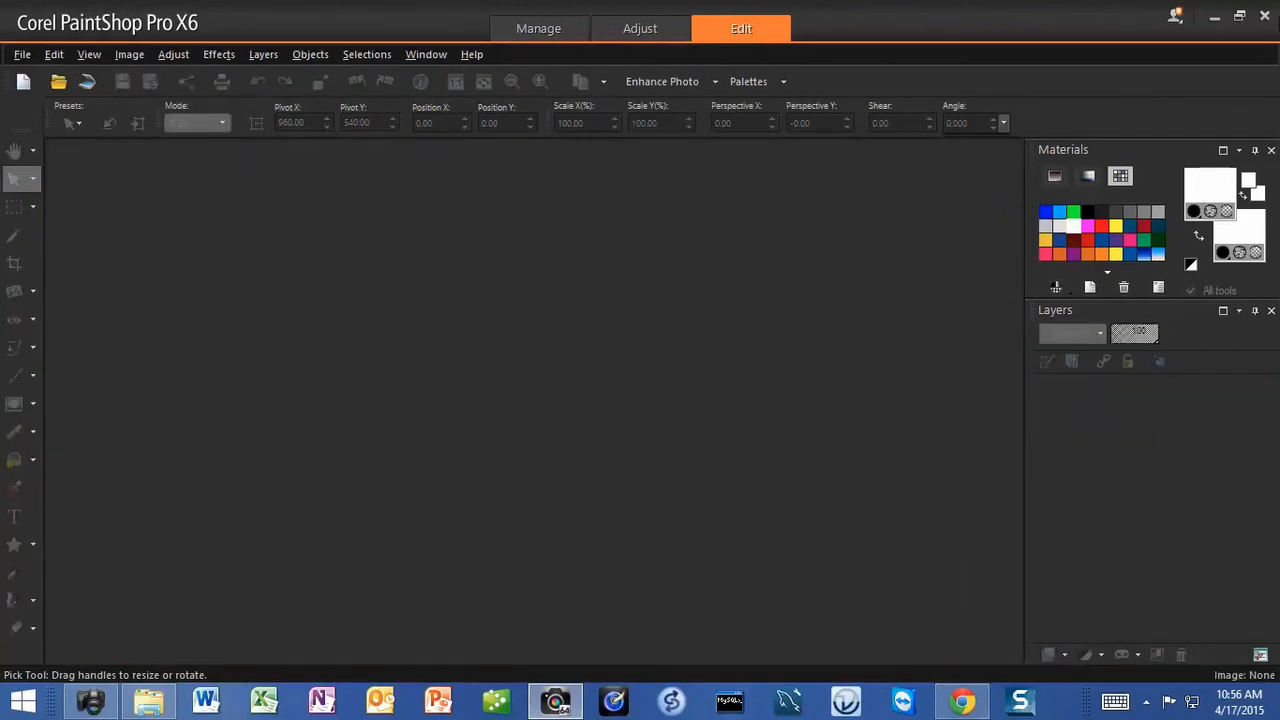
click(1214, 17)
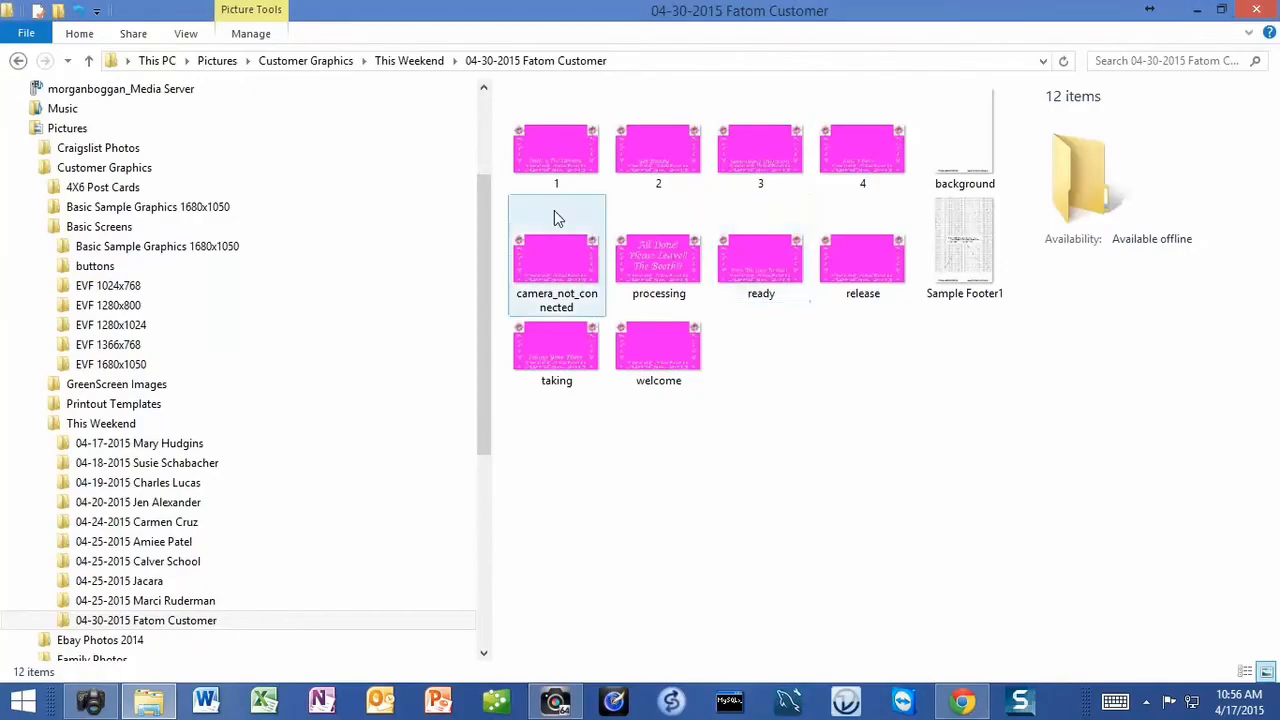
double_click(555, 160)
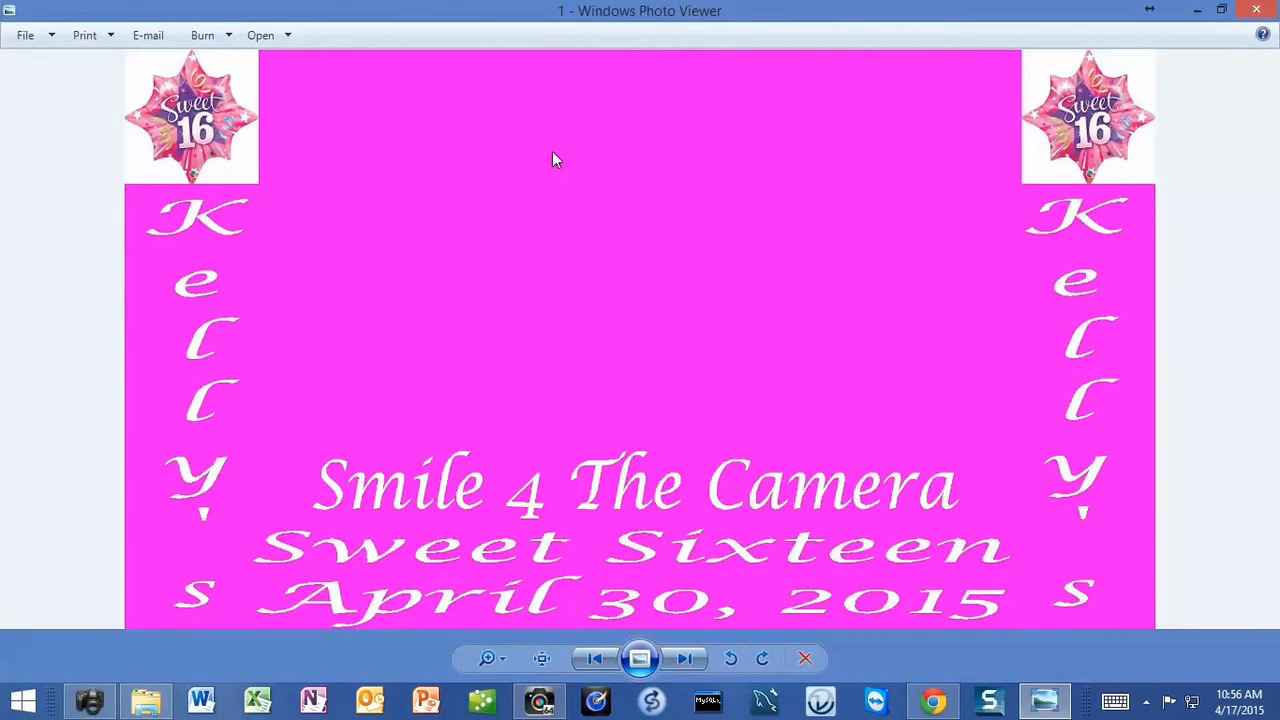
Preview the numbered, background, camera_not_connected, processing, ready and taking screens, then close Photo Viewer.
key(Right)
key(Right)
key(Right)
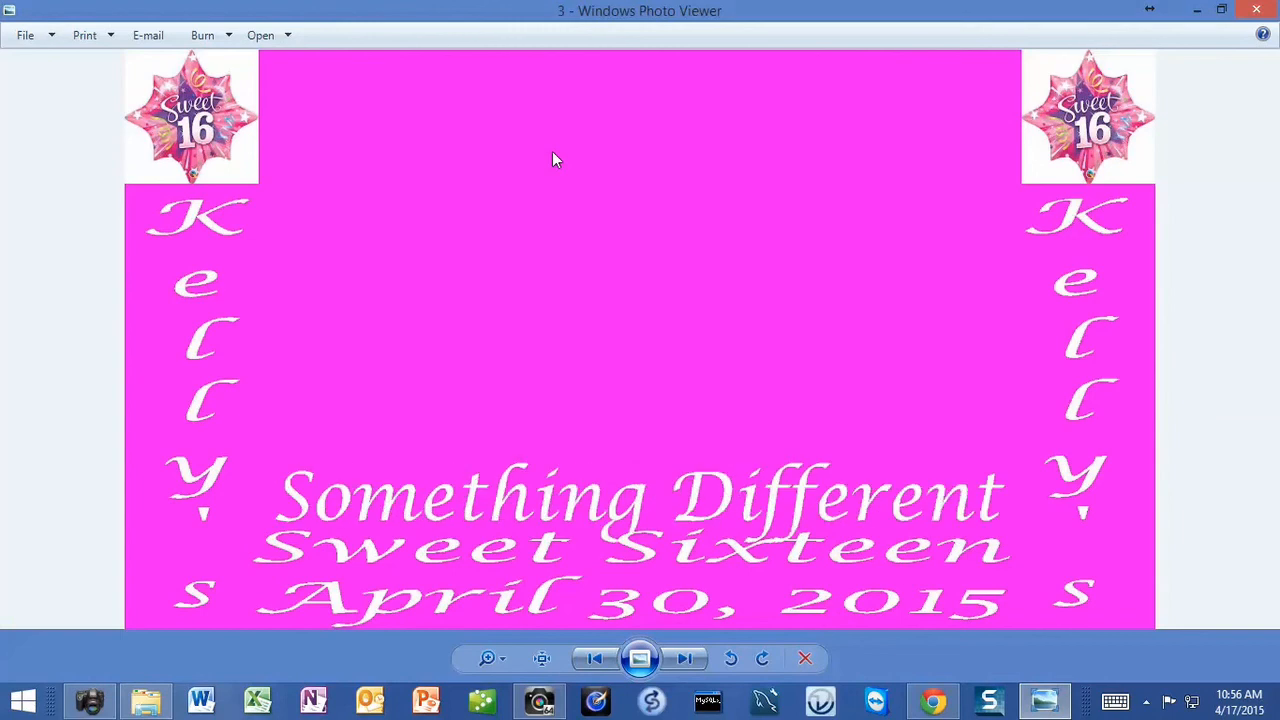
key(Right)
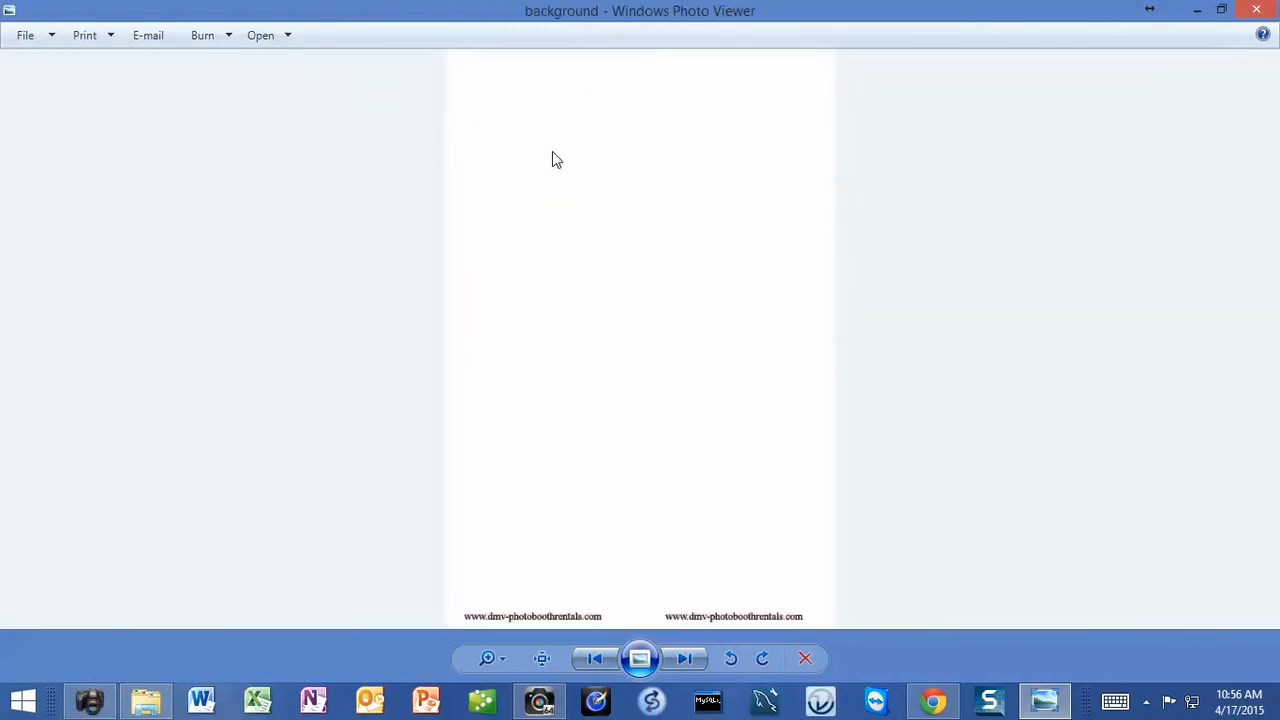
key(Right)
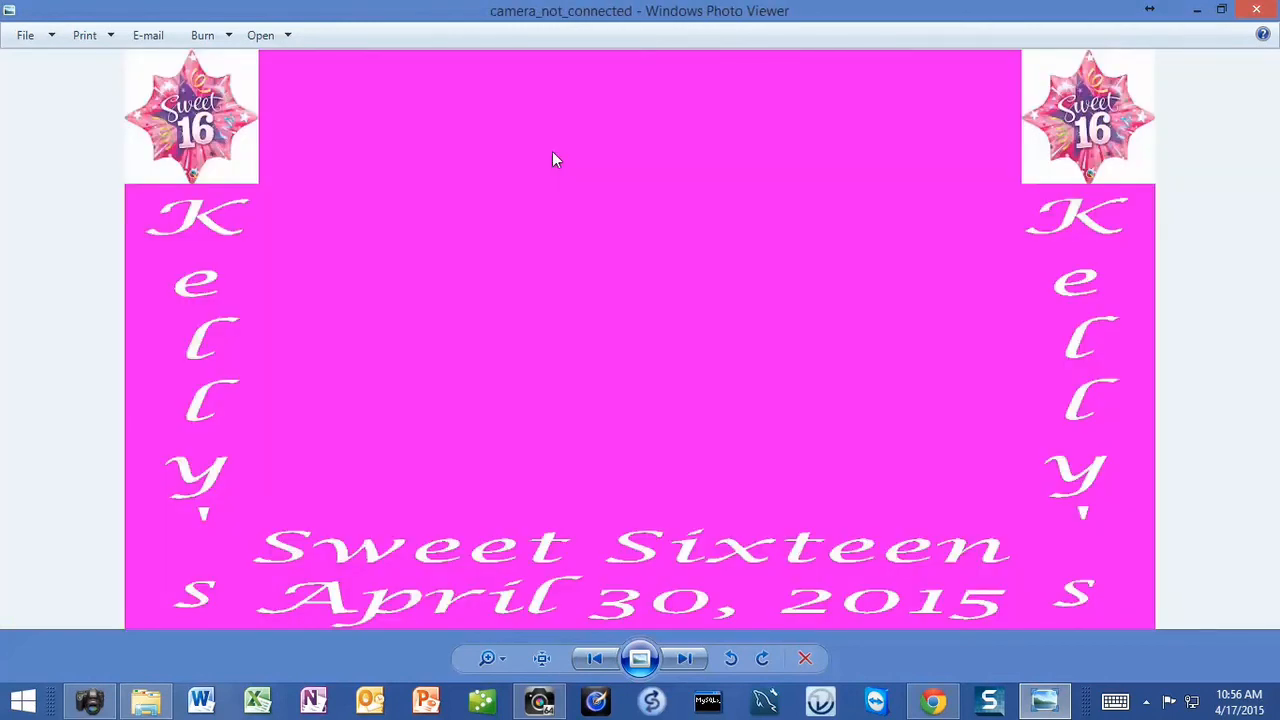
key(Right)
key(Right)
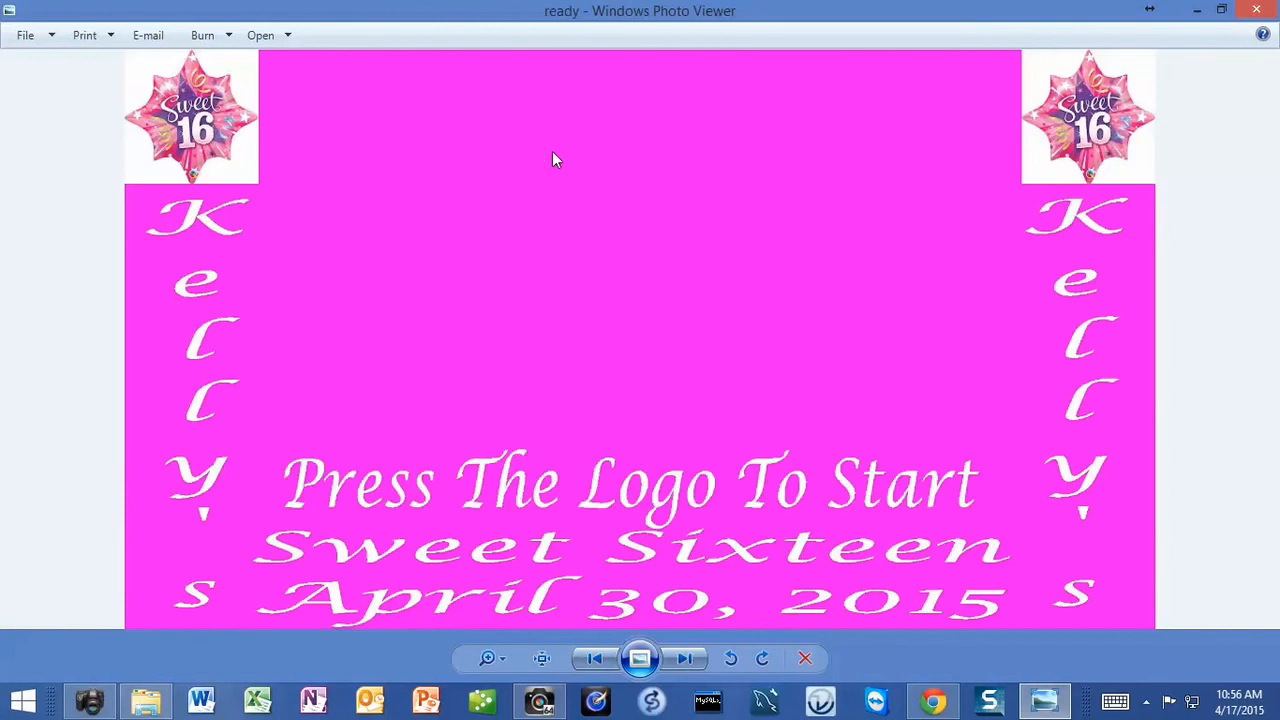
key(Right)
key(Right)
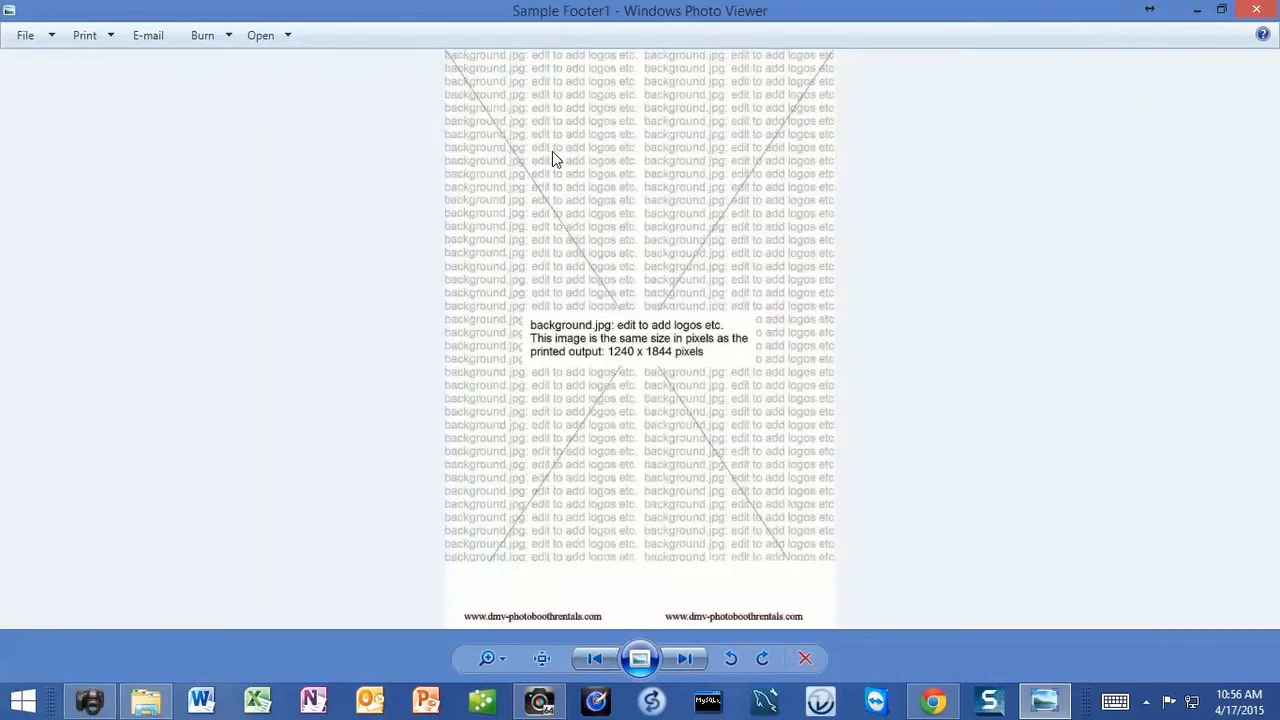
key(Right)
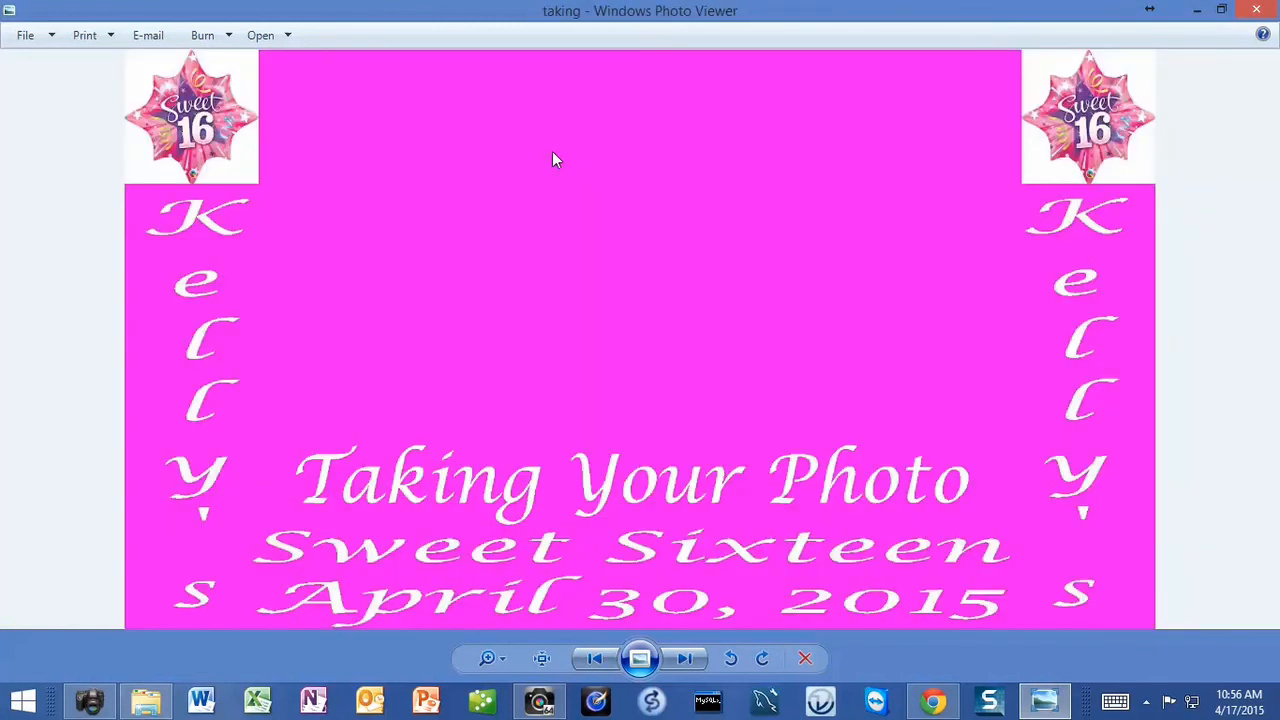
key(Right)
key(Right)
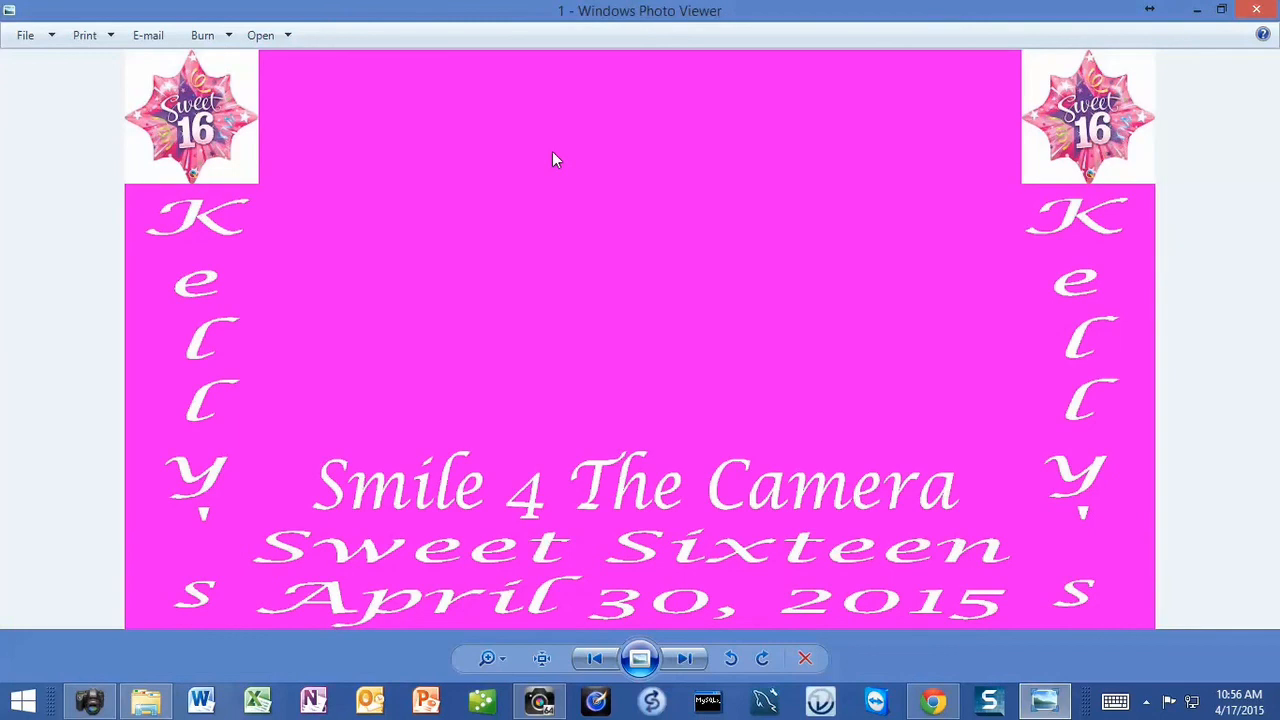
click(1255, 10)
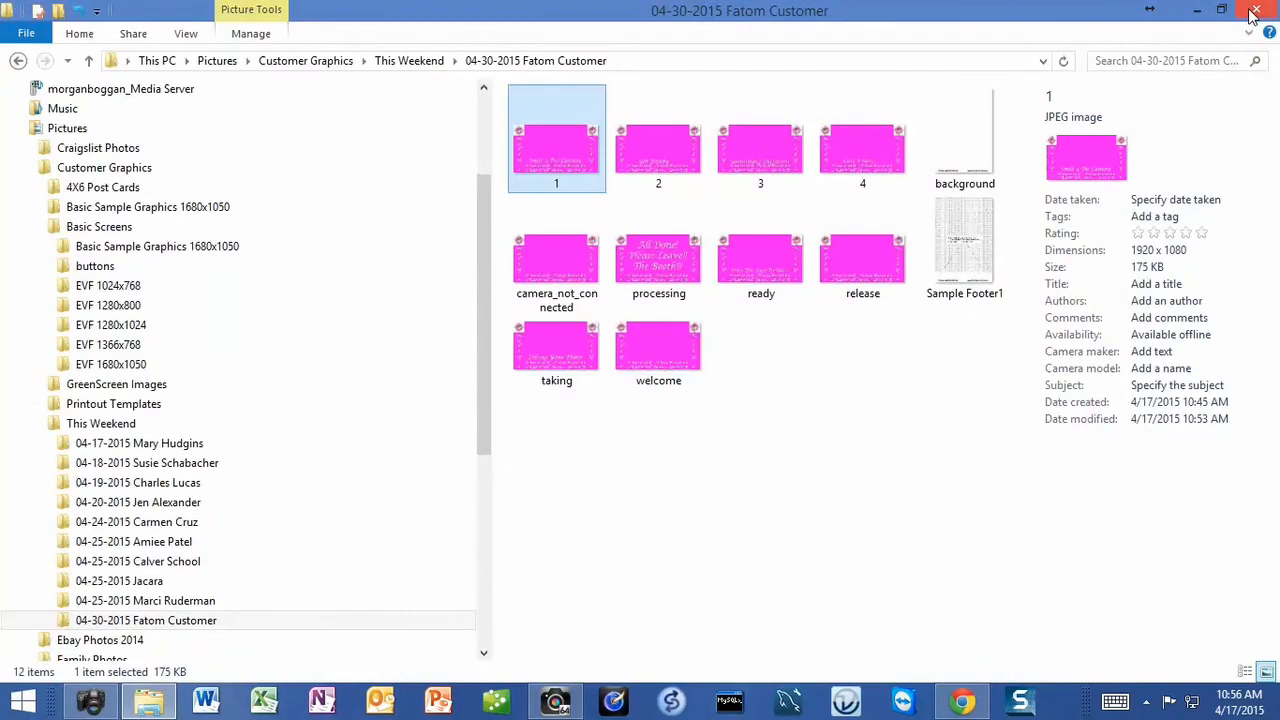